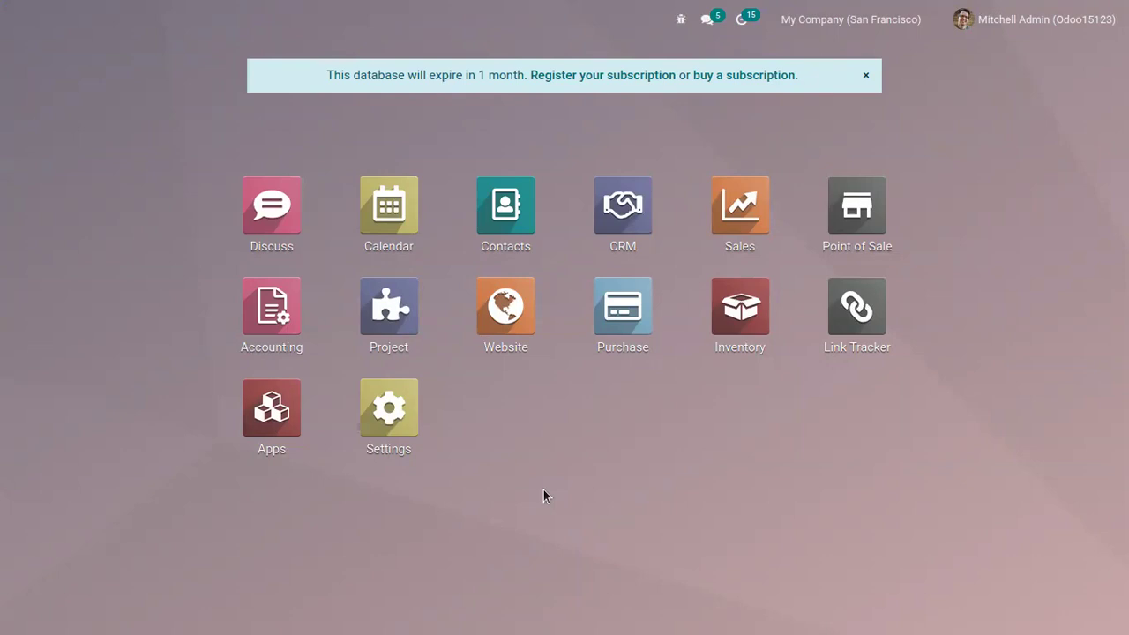
Open the customer products list in Accounting to view each product's customer and vendor taxes.
{"action": "left_click", "coordinate": [290, 330]}
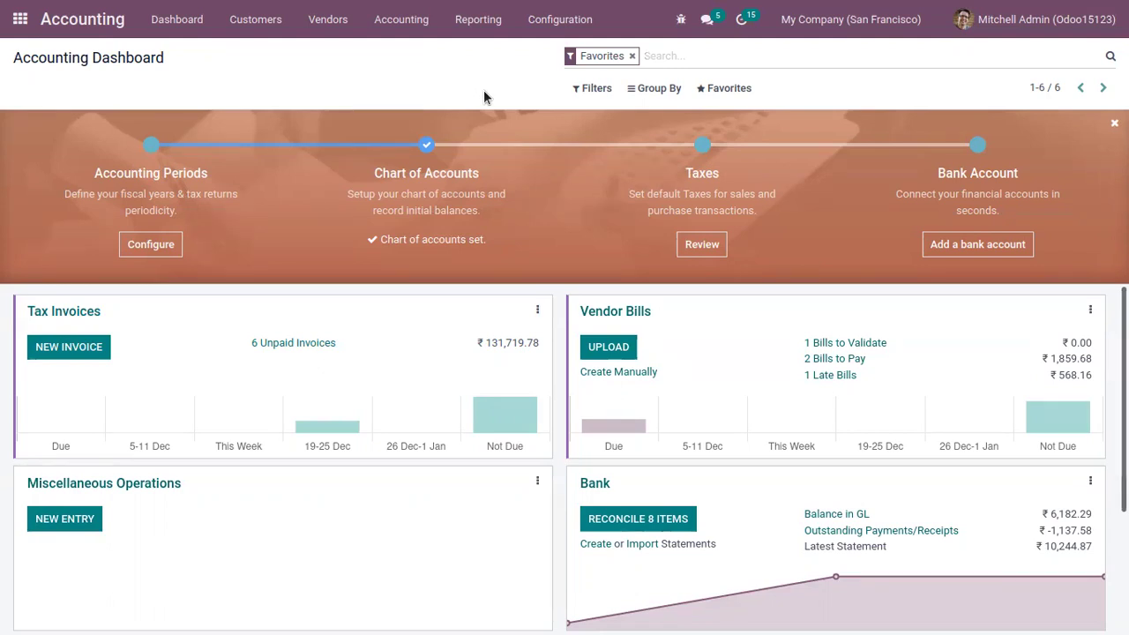
{"action": "left_click", "coordinate": [256, 20]}
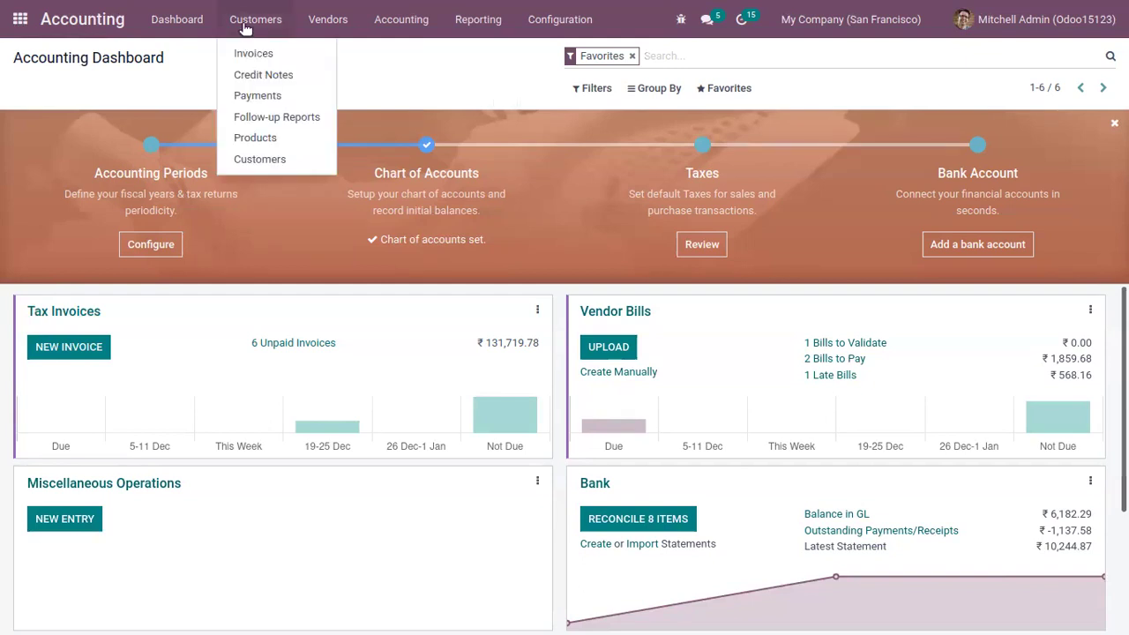
{"action": "left_click", "coordinate": [310, 142]}
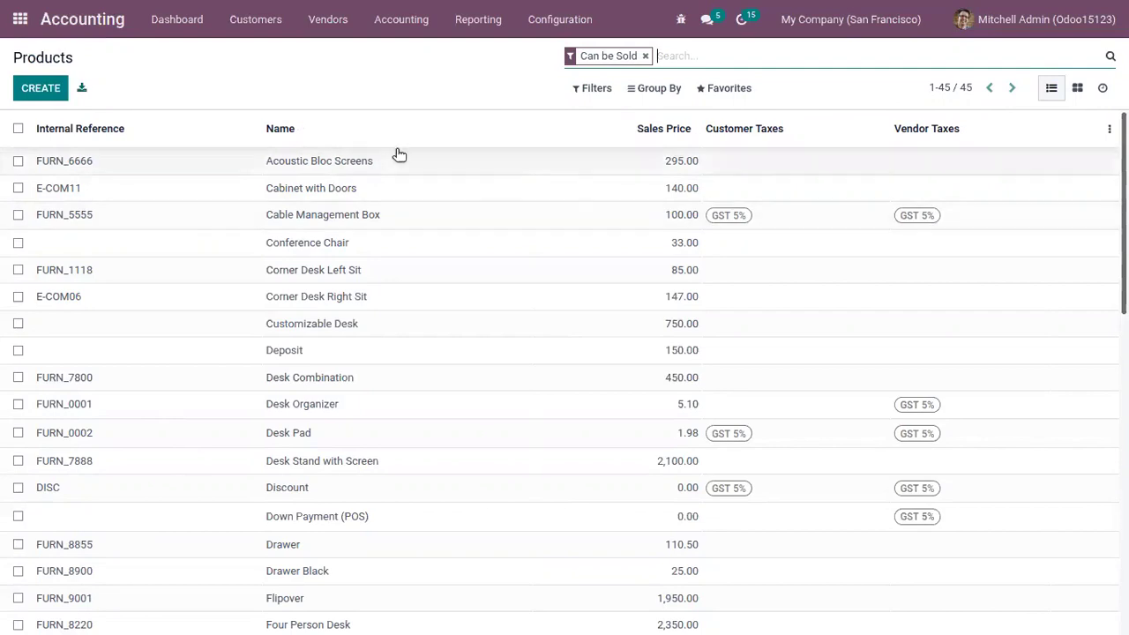
Open the configured taxes list and look through the available sales and purchase taxes.
{"action": "left_click", "coordinate": [545, 20]}
{"action": "left_click_drag", "start_coordinate": [661, 104], "coordinate": [685, 235]}
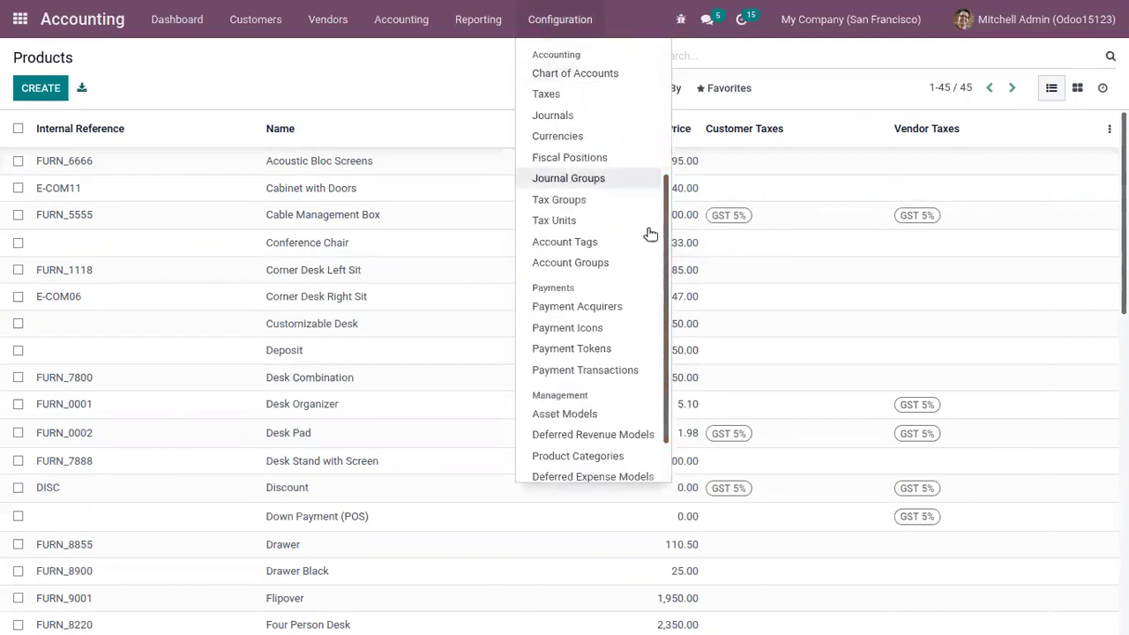
{"action": "left_click", "coordinate": [555, 97]}
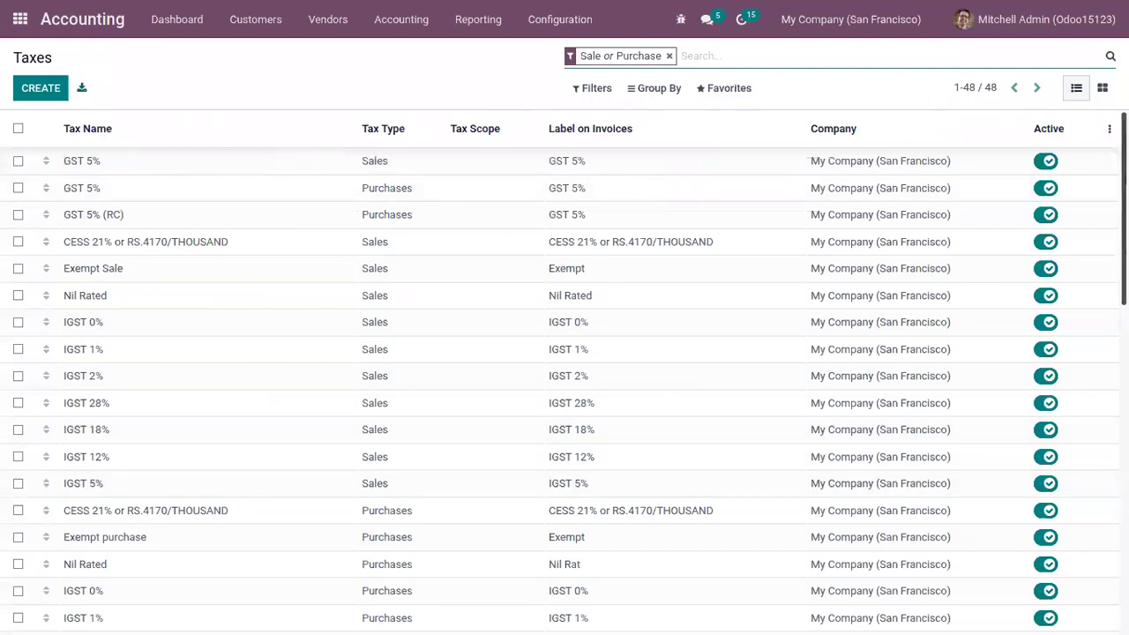
{"action": "mouse_move", "coordinate": [1123, 211]}
{"action": "left_mouse_down"}
{"action": "mouse_move", "coordinate": [1124, 515]}
{"action": "mouse_move", "coordinate": [1124, 201]}
{"action": "left_mouse_up"}
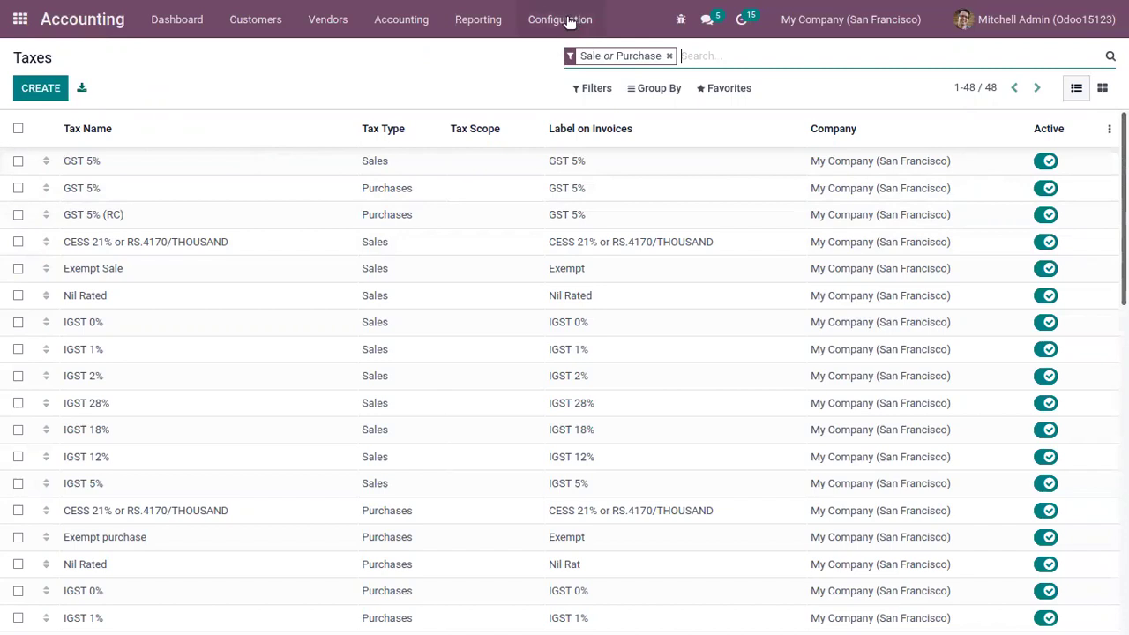
Switch to Apps, remove the default Apps filter and search the modules for "indi".
{"action": "left_click", "coordinate": [20, 19]}
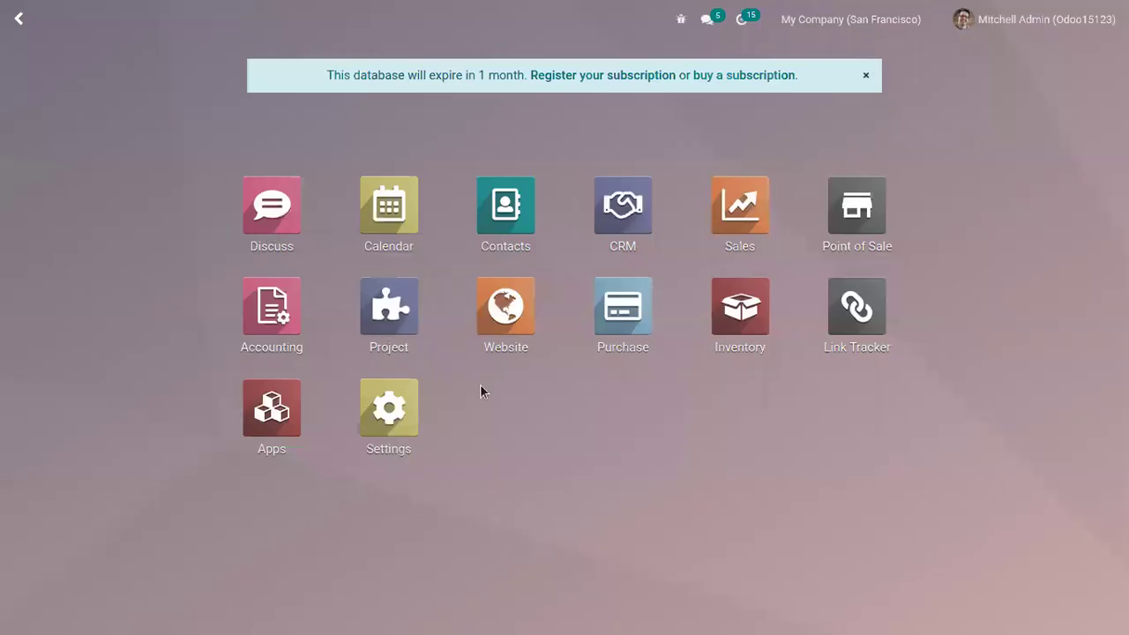
{"action": "left_click", "coordinate": [256, 429]}
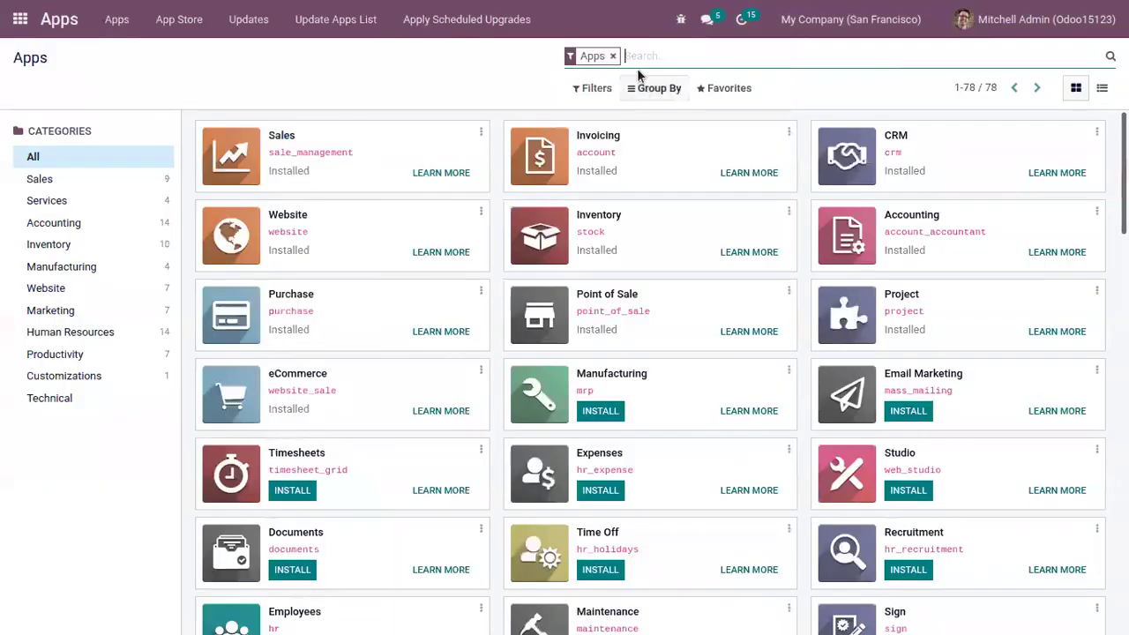
{"action": "left_click", "coordinate": [612, 56]}
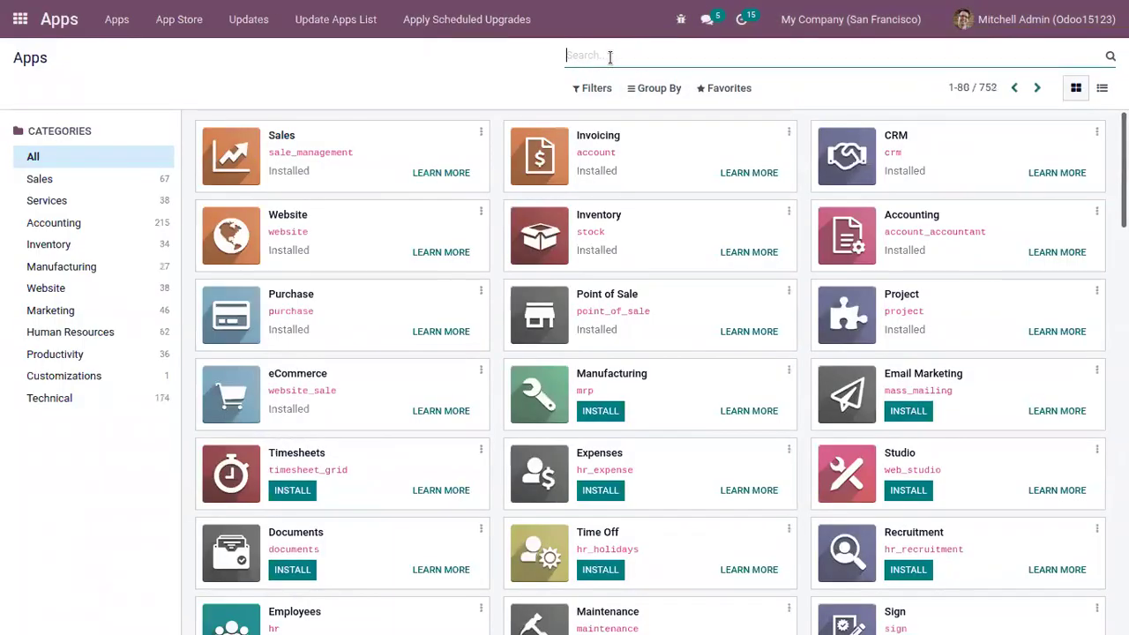
{"action": "type", "text": "indo"}
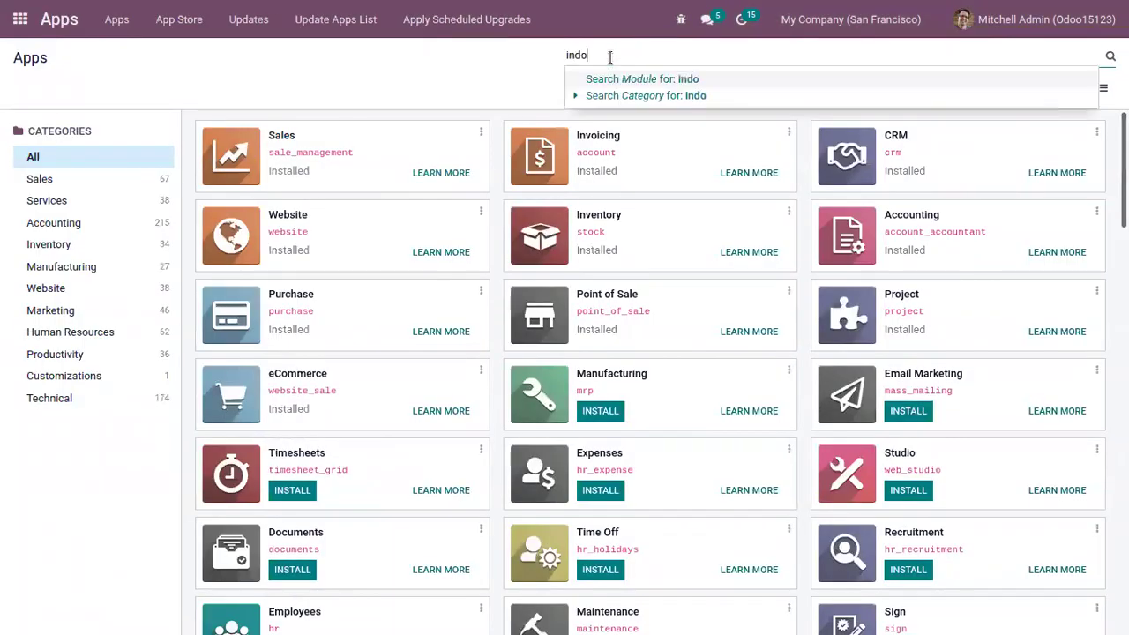
{"action": "key", "text": "BackSpace"}
{"action": "type", "text": "i"}
{"action": "key", "text": "Return"}
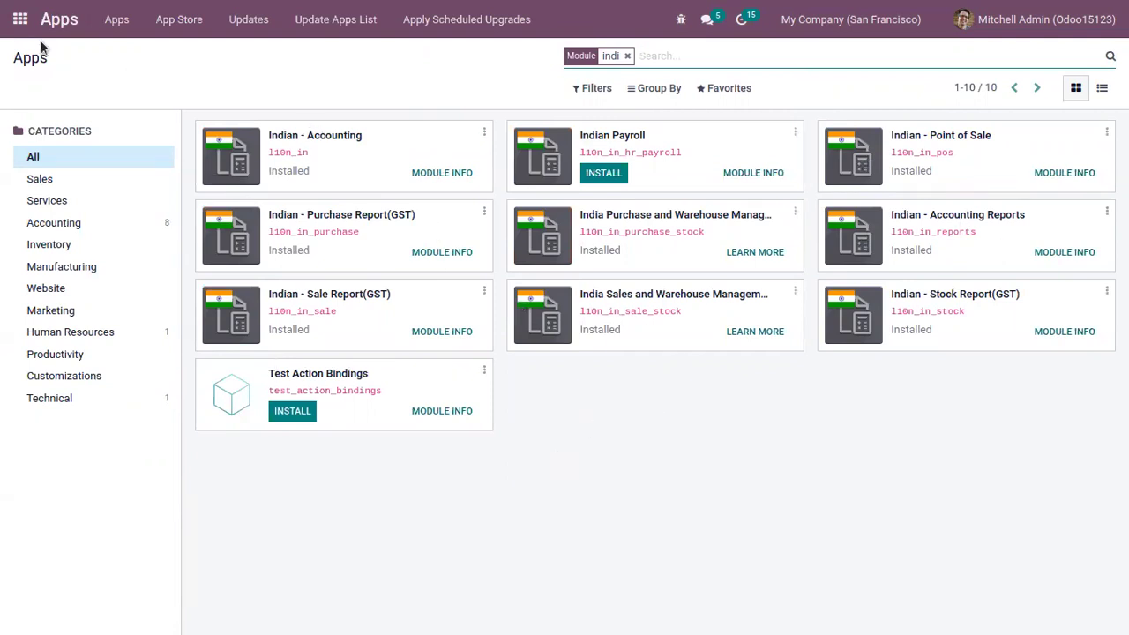
Search the Accounting settings for "com", open company management and view the My Company (San Francisco) record.
{"action": "left_click", "coordinate": [15, 27]}
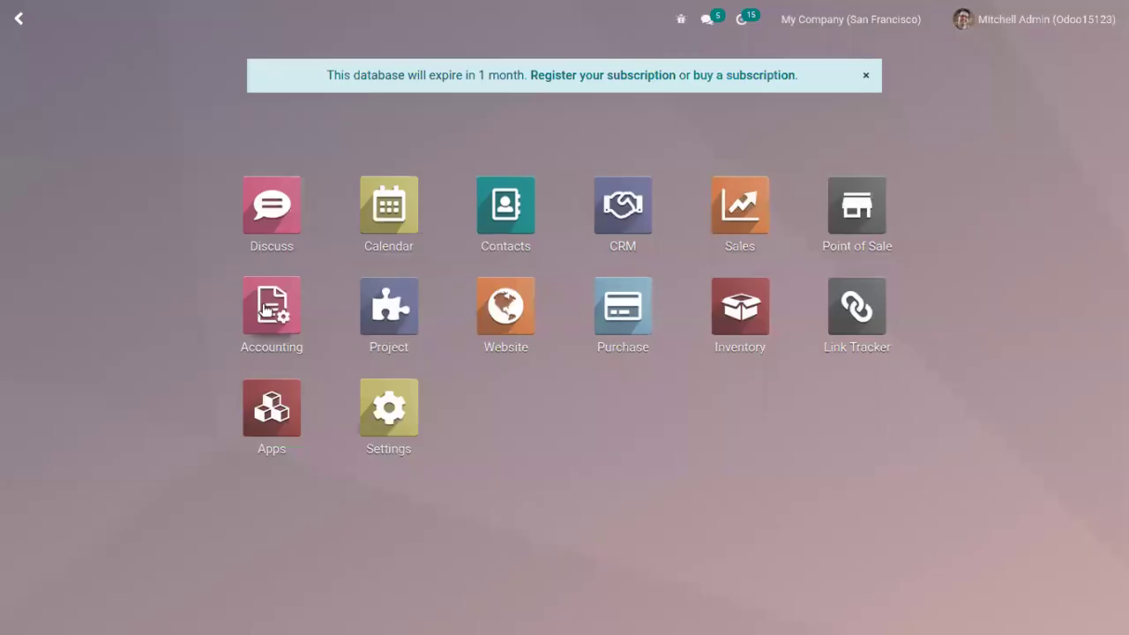
{"action": "left_click", "coordinate": [274, 309]}
{"action": "left_click", "coordinate": [560, 18]}
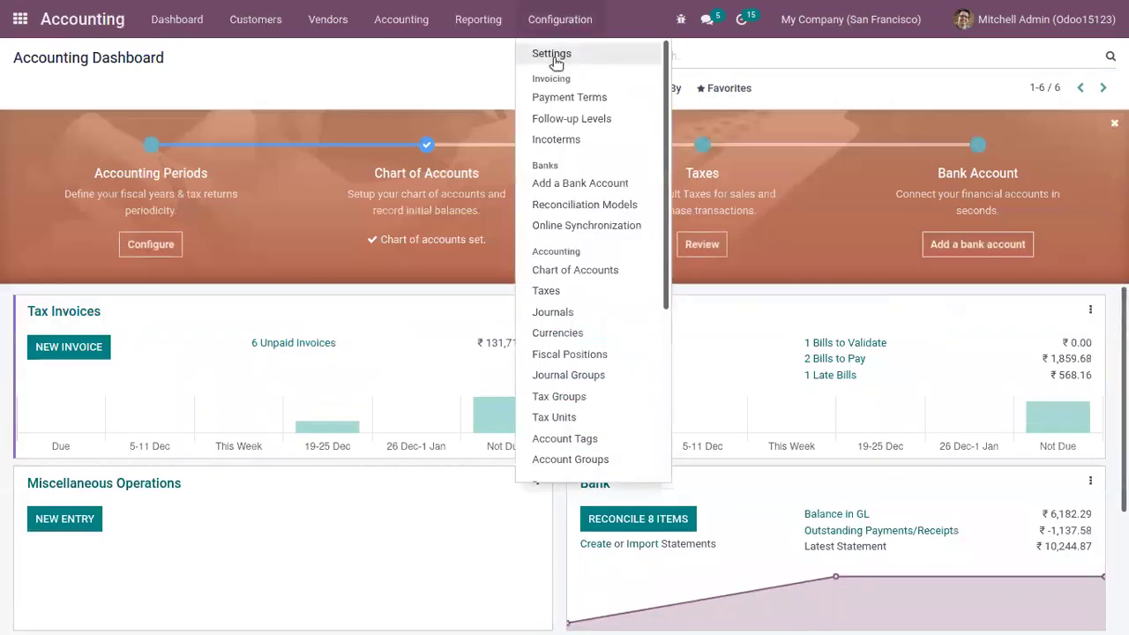
{"action": "left_click", "coordinate": [552, 55]}
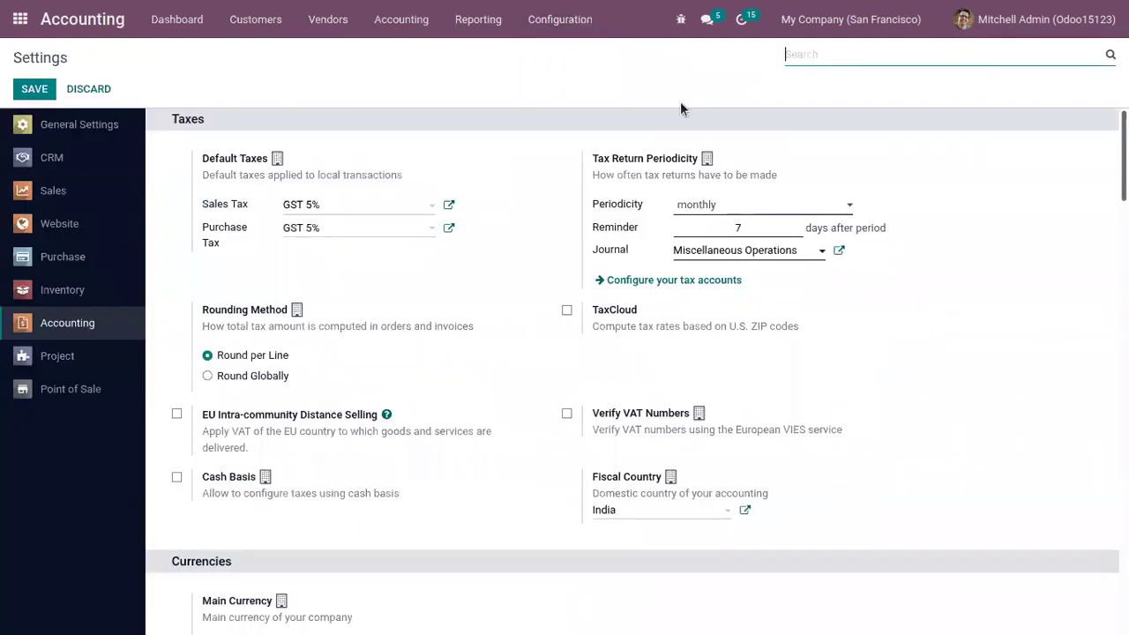
{"action": "type", "text": "com"}
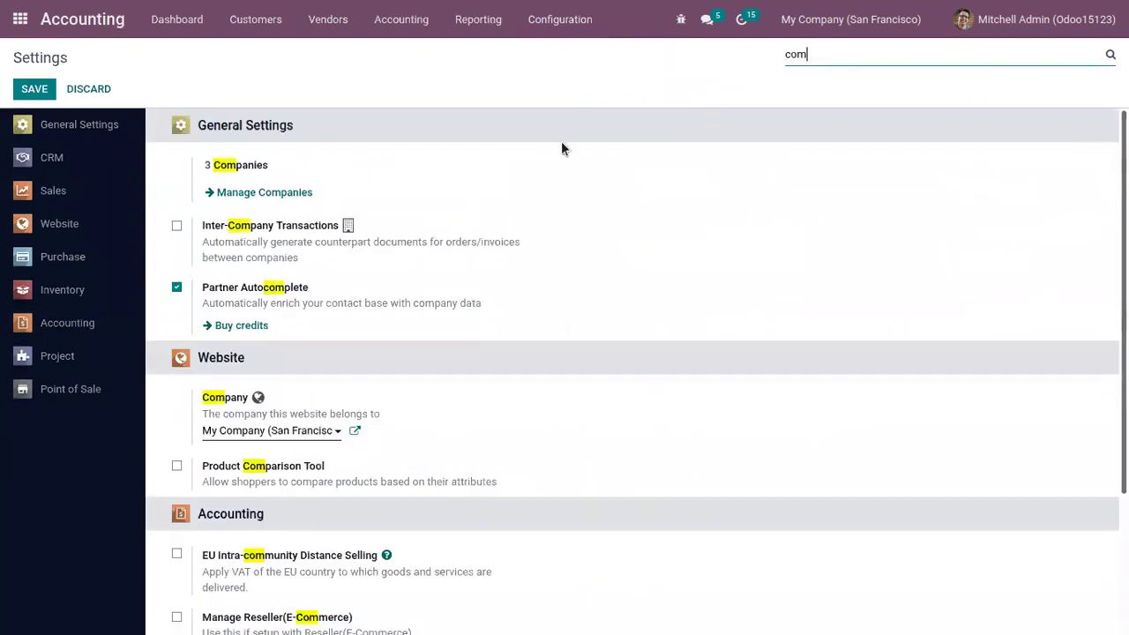
{"action": "left_click", "coordinate": [295, 193]}
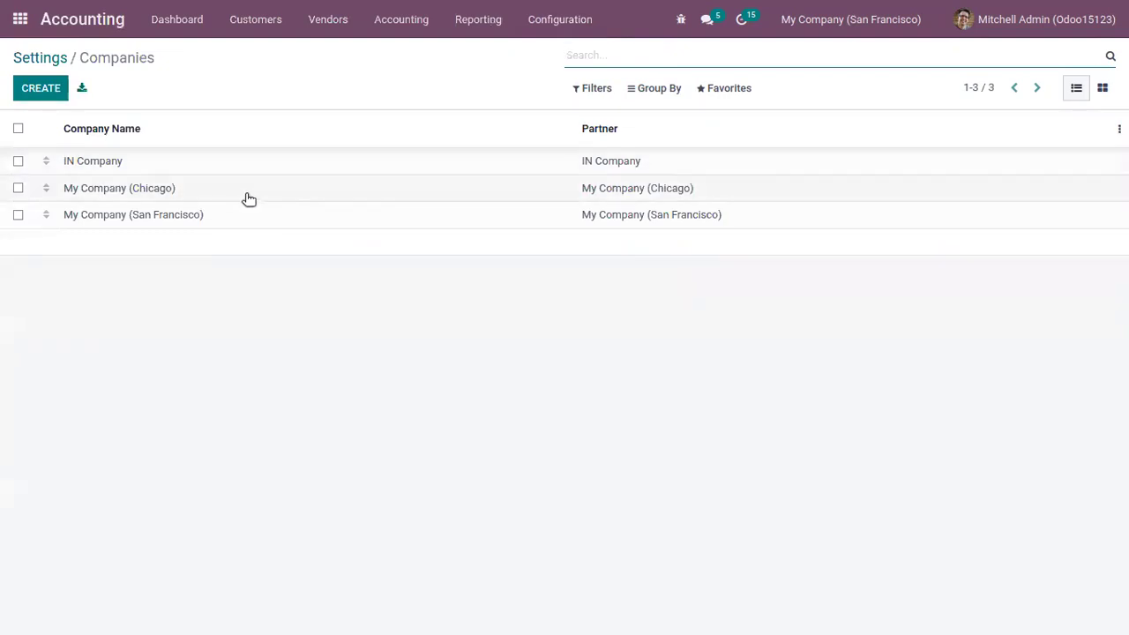
{"action": "left_click", "coordinate": [264, 214]}
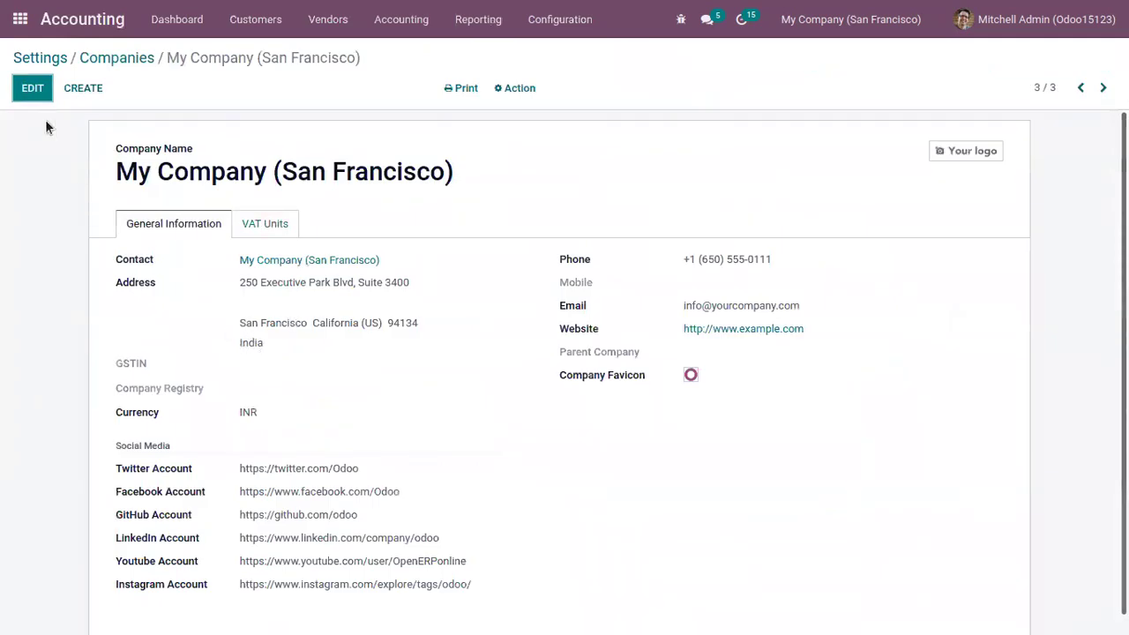
{"action": "left_click", "coordinate": [32, 88]}
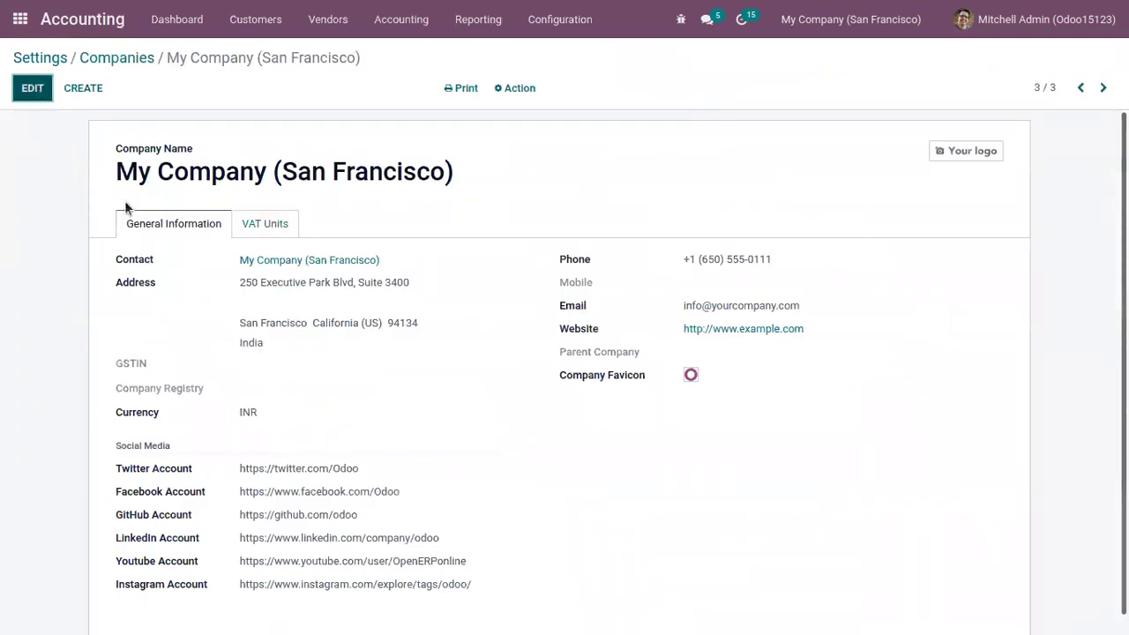
Return to the settings, search them for "fisc" to view the fiscal country, and clear the search.
{"action": "left_click", "coordinate": [125, 56]}
{"action": "left_click", "coordinate": [45, 57]}
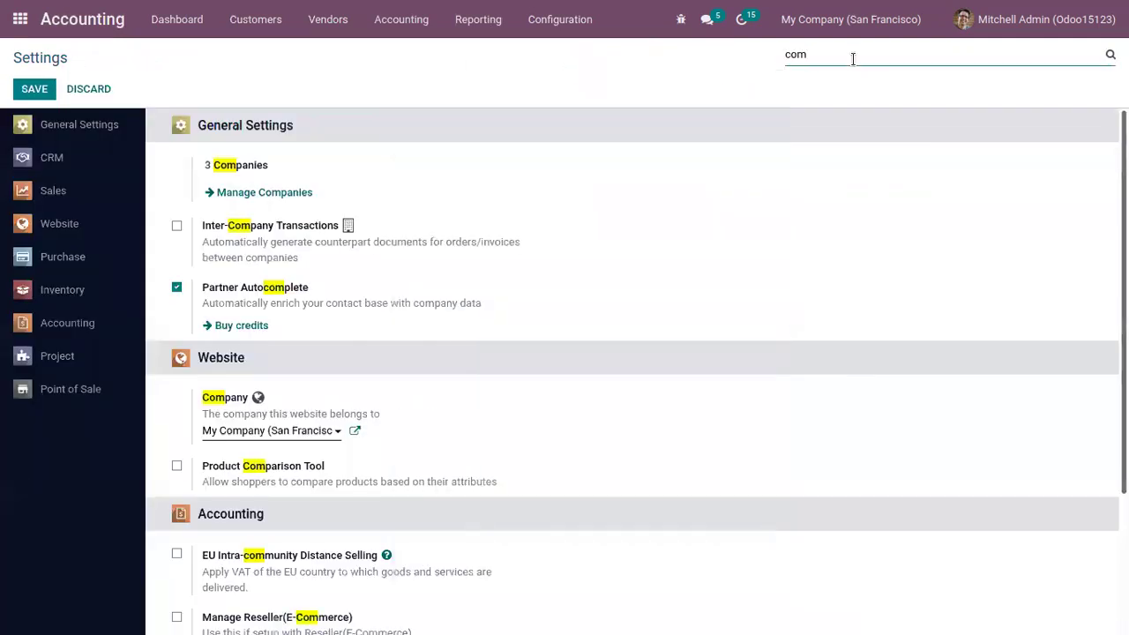
{"action": "key", "text": "BackSpace"}
{"action": "key", "text": "BackSpace"}
{"action": "key", "text": "BackSpace"}
{"action": "type", "text": "fisc"}
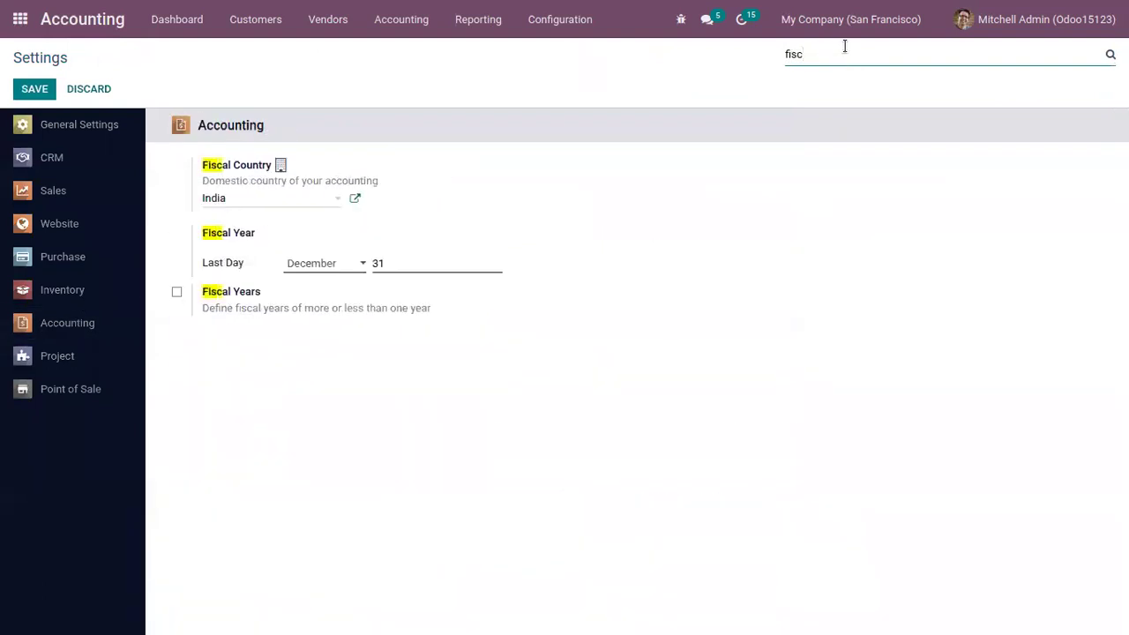
{"action": "key", "text": "BackSpace"}
{"action": "key", "text": "BackSpace"}
{"action": "key", "text": "BackSpace"}
{"action": "key", "text": "BackSpace"}
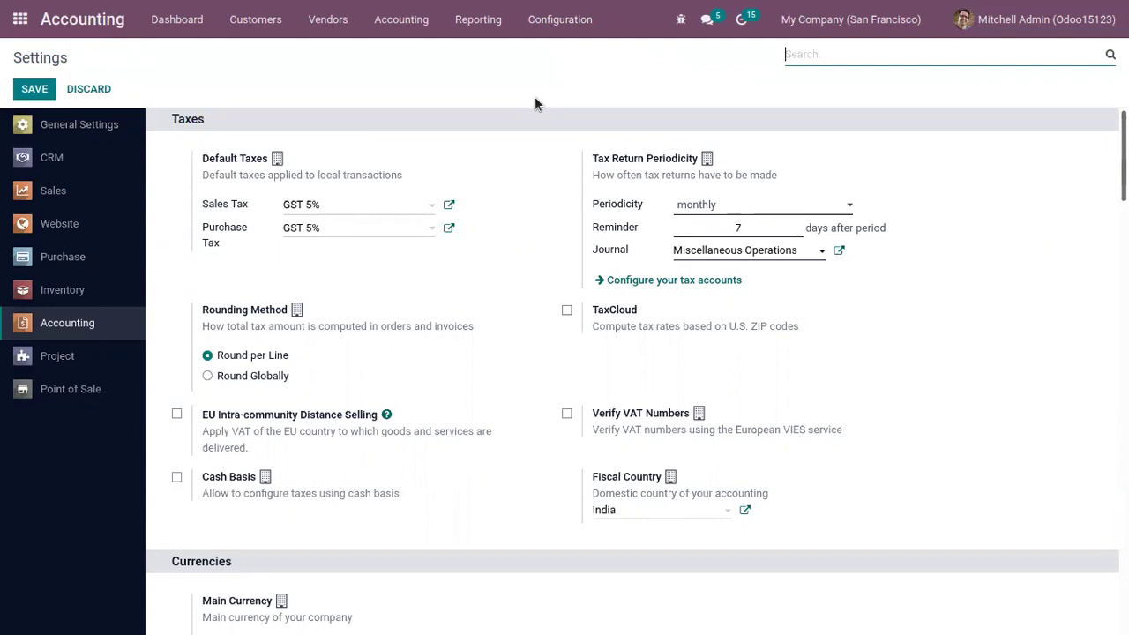
Reopen the configured taxes list and review the GST and IGST entries for sales and purchases.
{"action": "left_click", "coordinate": [553, 20]}
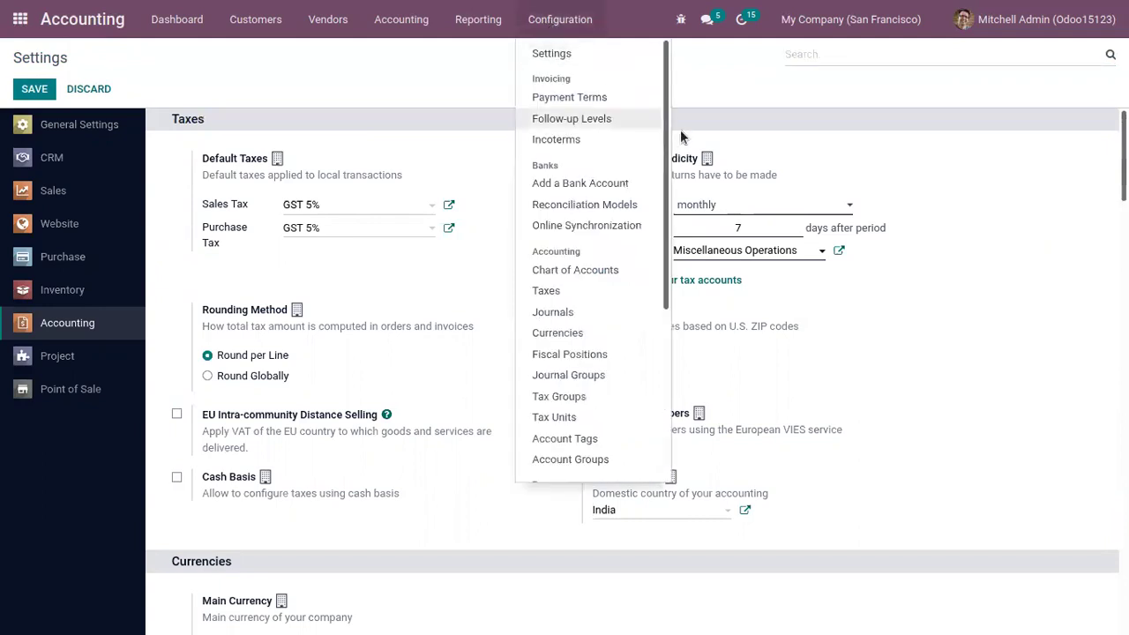
{"action": "left_click_drag", "start_coordinate": [665, 115], "coordinate": [675, 174]}
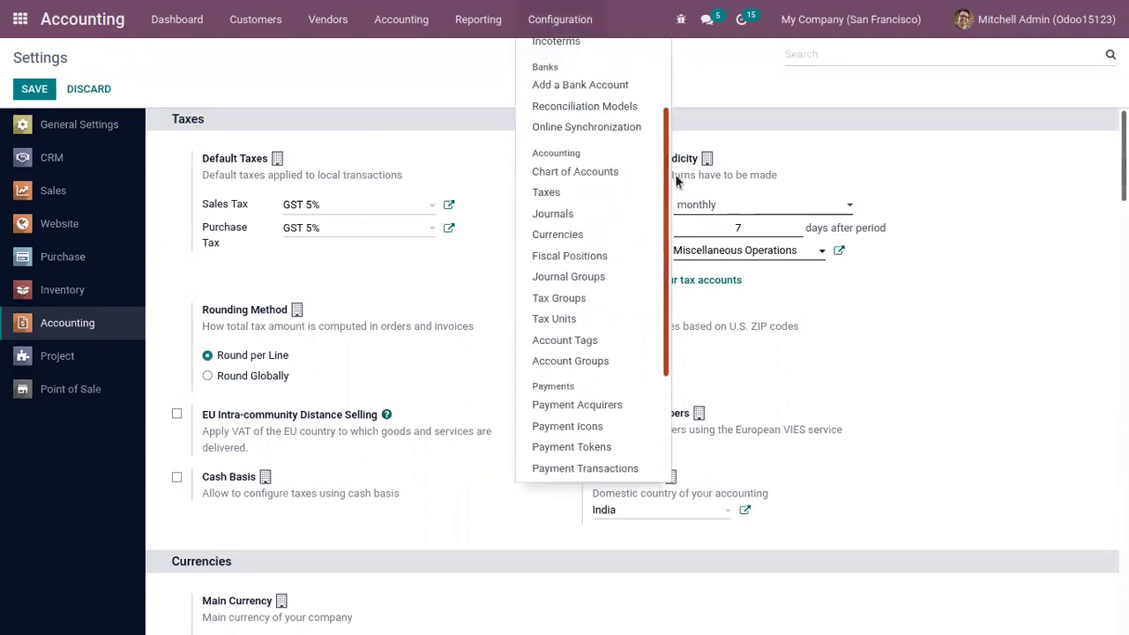
{"action": "left_click", "coordinate": [575, 192]}
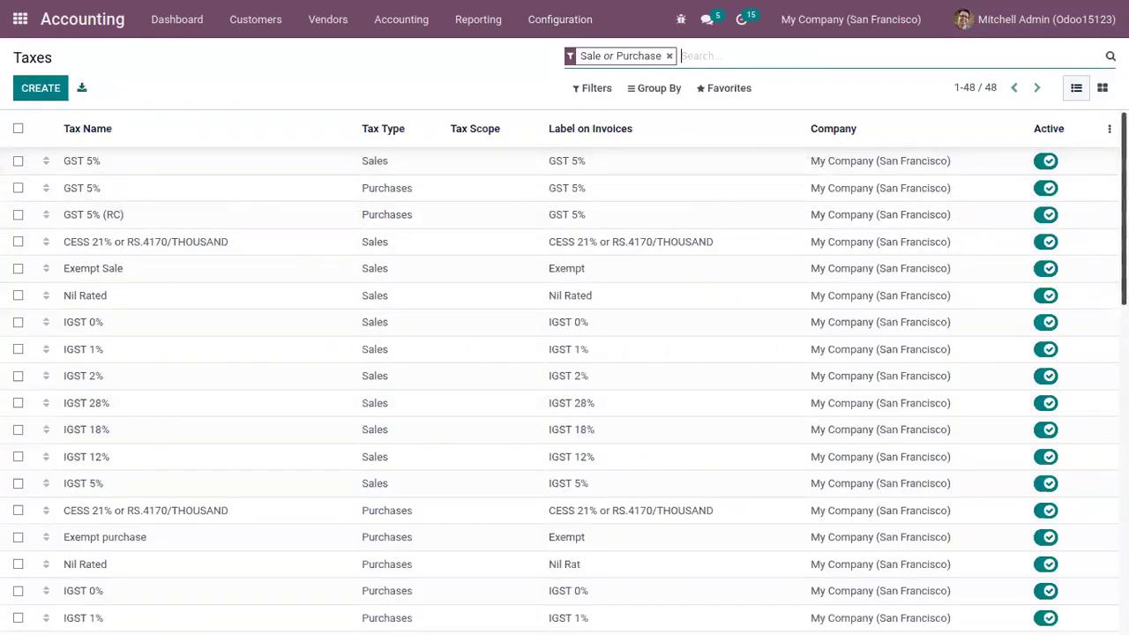
{"action": "scroll", "coordinate": [529, 435], "scroll_direction": "down", "scroll_amount": 1}
{"action": "scroll", "coordinate": [564, 370], "scroll_direction": "down", "scroll_amount": 5}
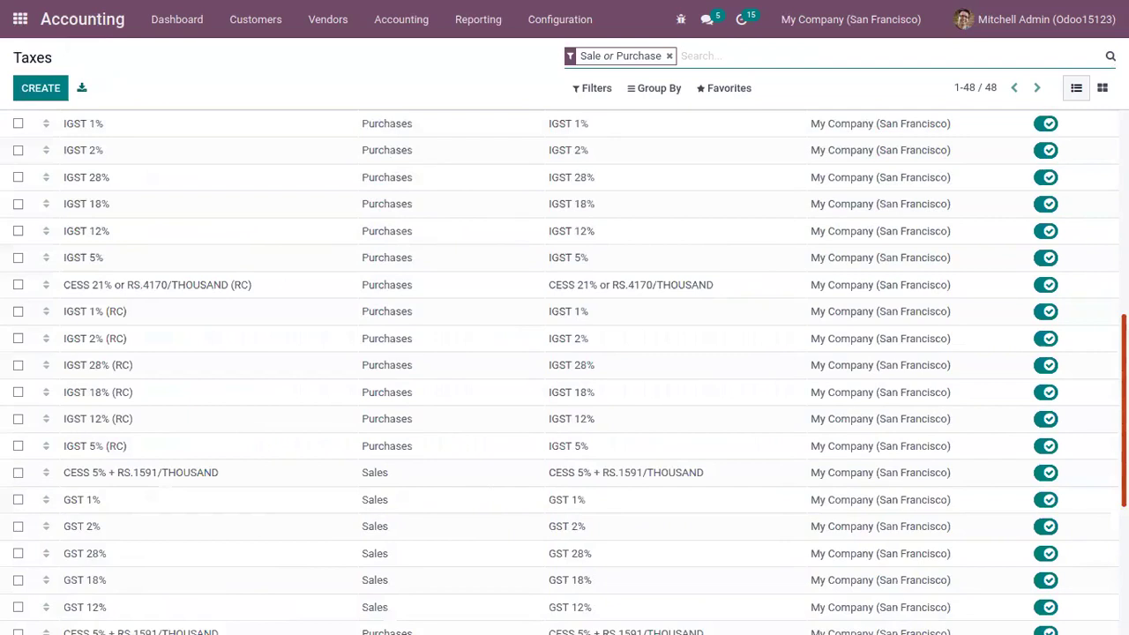
{"action": "scroll", "coordinate": [137, 370], "scroll_direction": "up", "scroll_amount": 5}
{"action": "scroll", "coordinate": [136, 369], "scroll_direction": "up", "scroll_amount": 2}
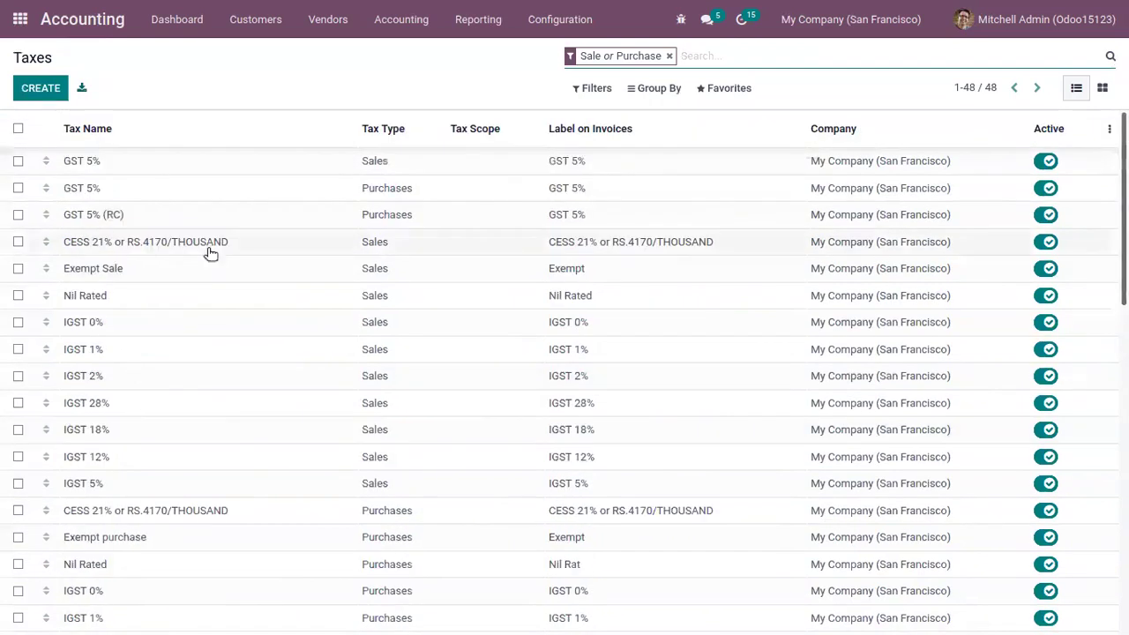
Examine the definition and advanced options of the IGST 2% sales tax, and return to the taxes list.
{"action": "left_click", "coordinate": [187, 377]}
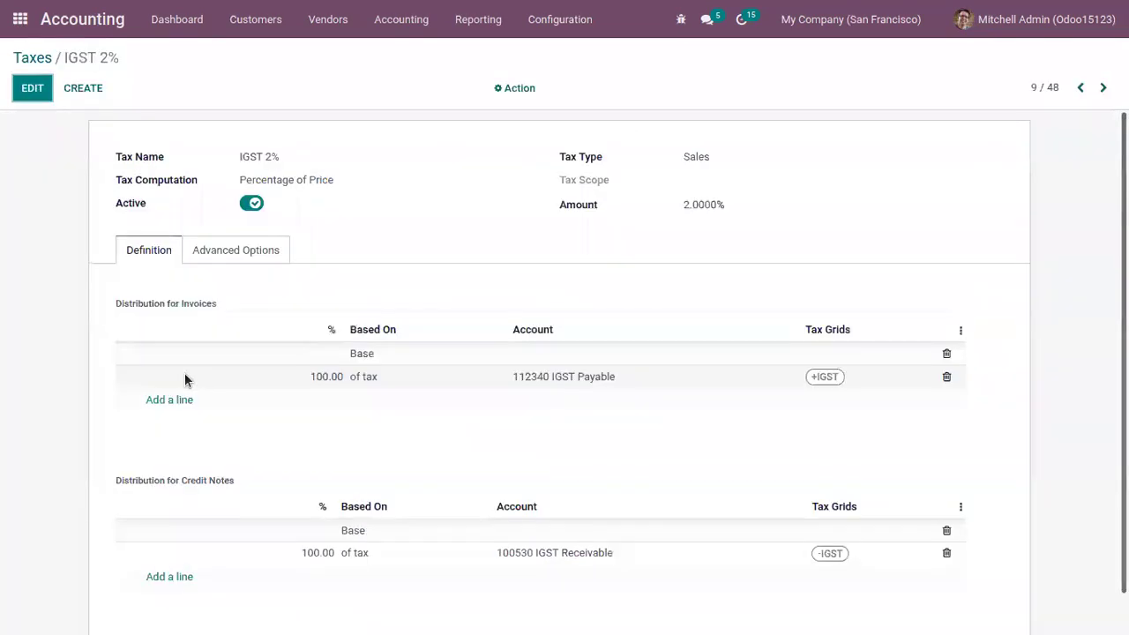
{"action": "left_click", "coordinate": [20, 92]}
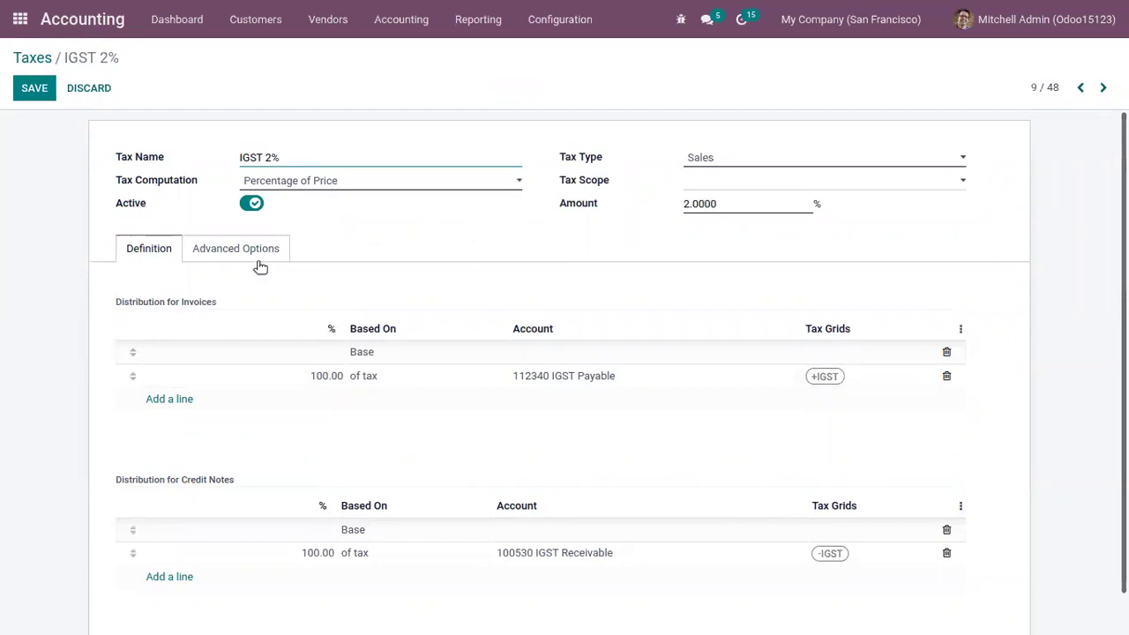
{"action": "left_click", "coordinate": [210, 251]}
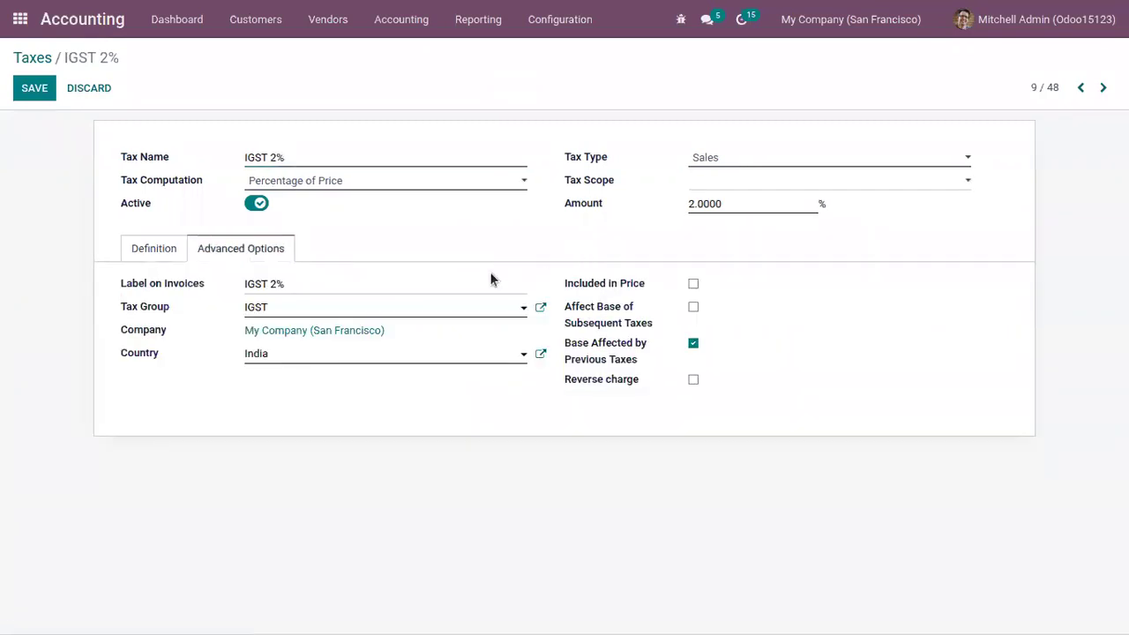
{"action": "mouse_move", "coordinate": [582, 291]}
{"action": "left_click", "coordinate": [33, 63]}
Create a new tax named "IGST 2% Inc." and enable Included in Price in its advanced options.
{"action": "left_click", "coordinate": [38, 85]}
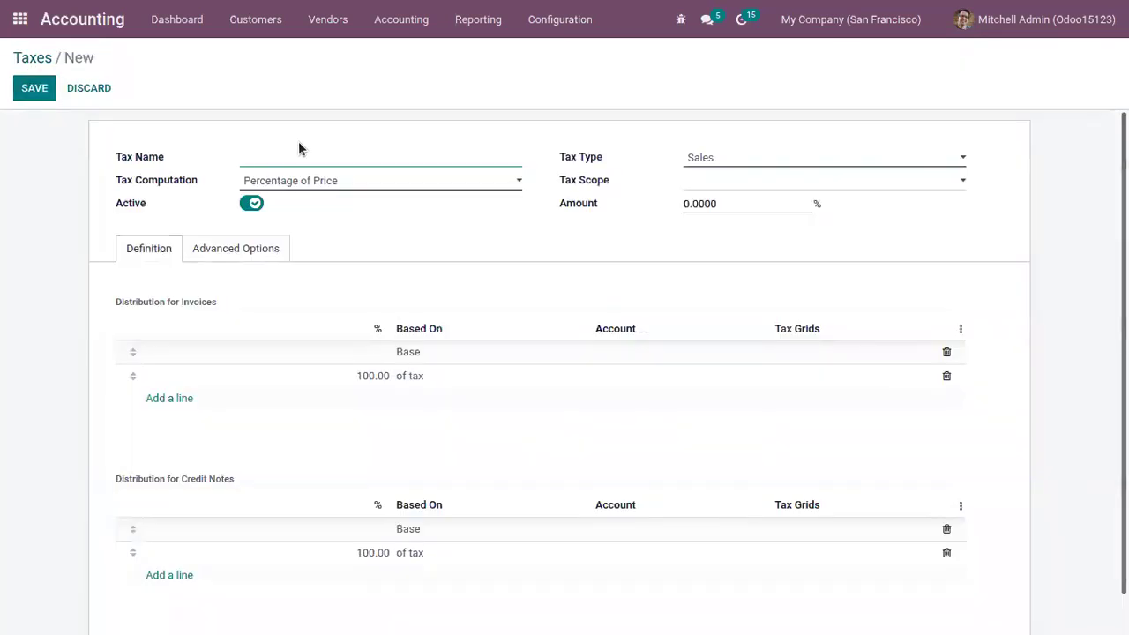
{"action": "type", "text": "IG"}
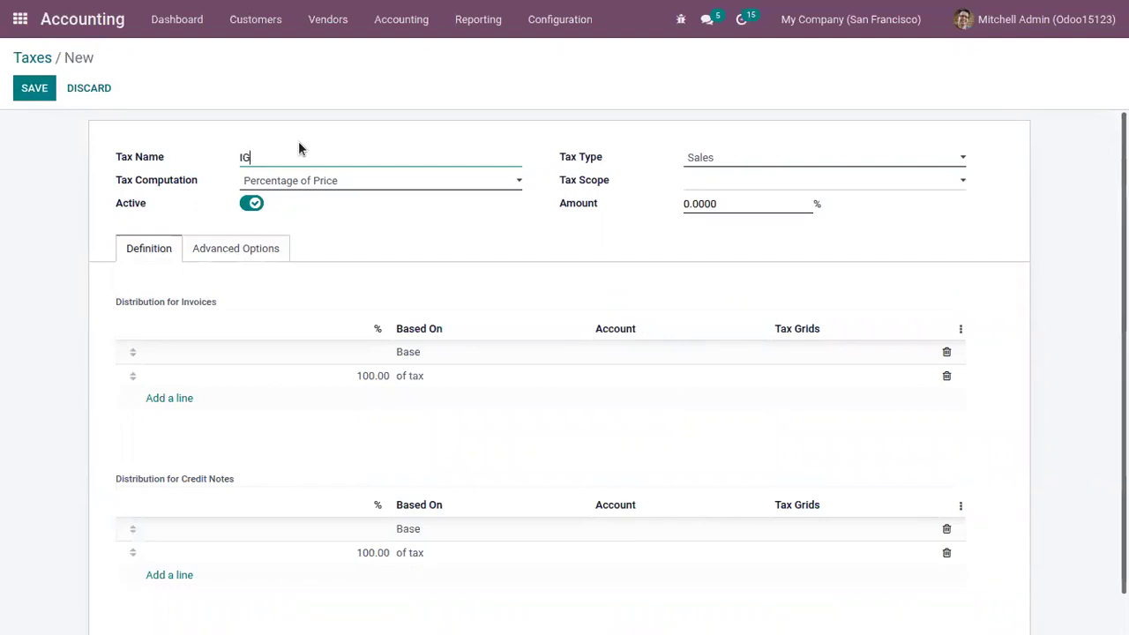
{"action": "type", "text": "ST 2% in"}
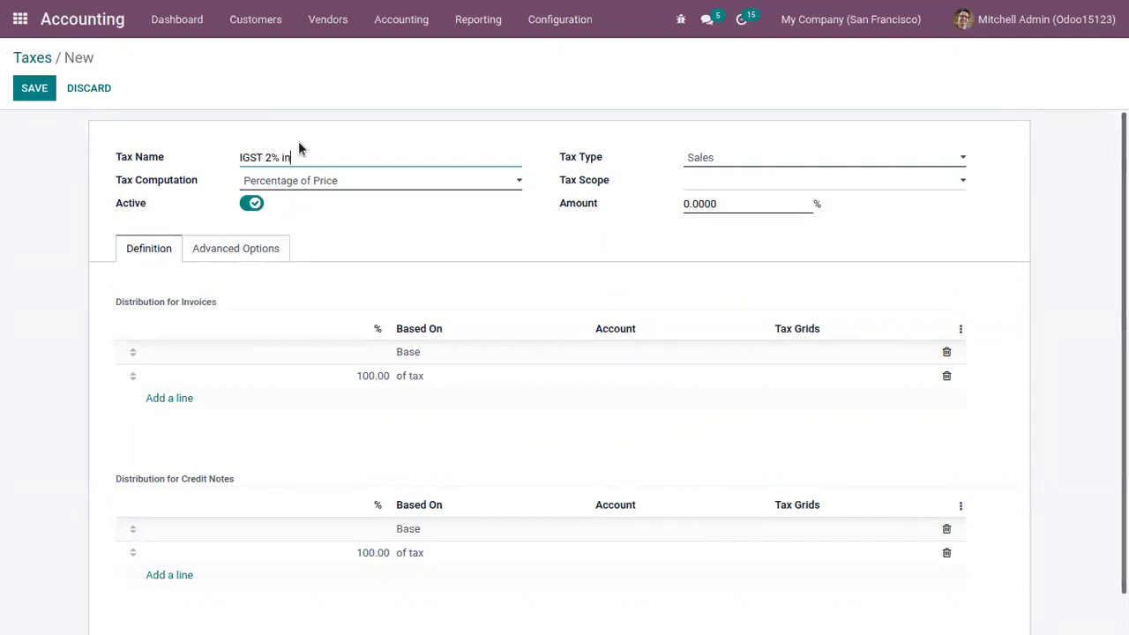
{"action": "key", "text": "BackSpace"}
{"action": "key", "text": "BackSpace"}
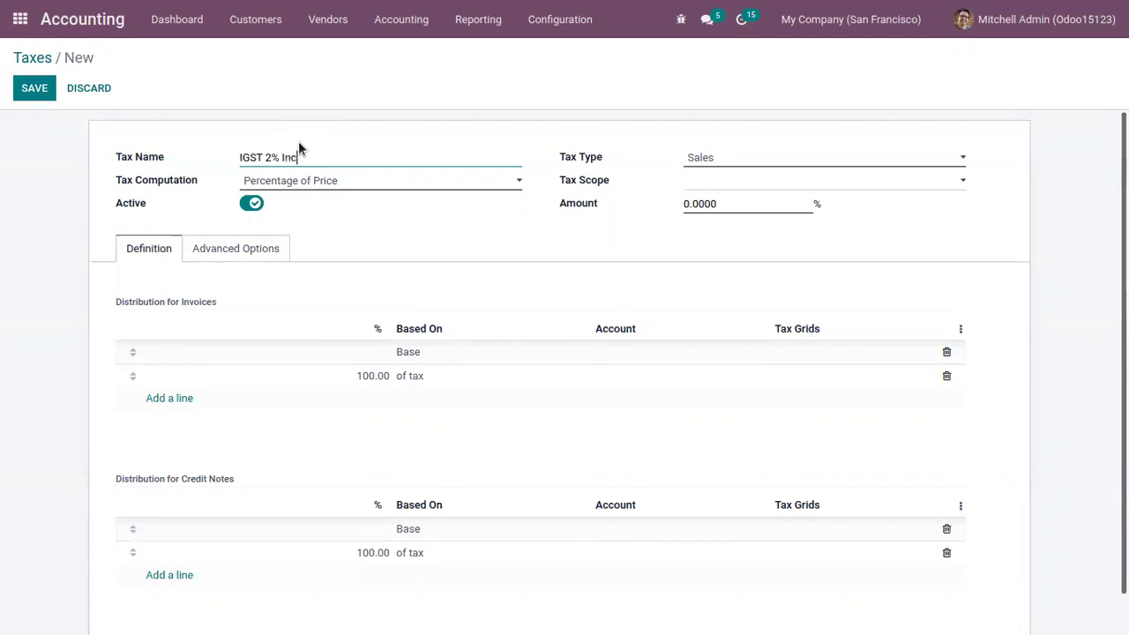
{"action": "type", "text": "."}
{"action": "left_click", "coordinate": [229, 250]}
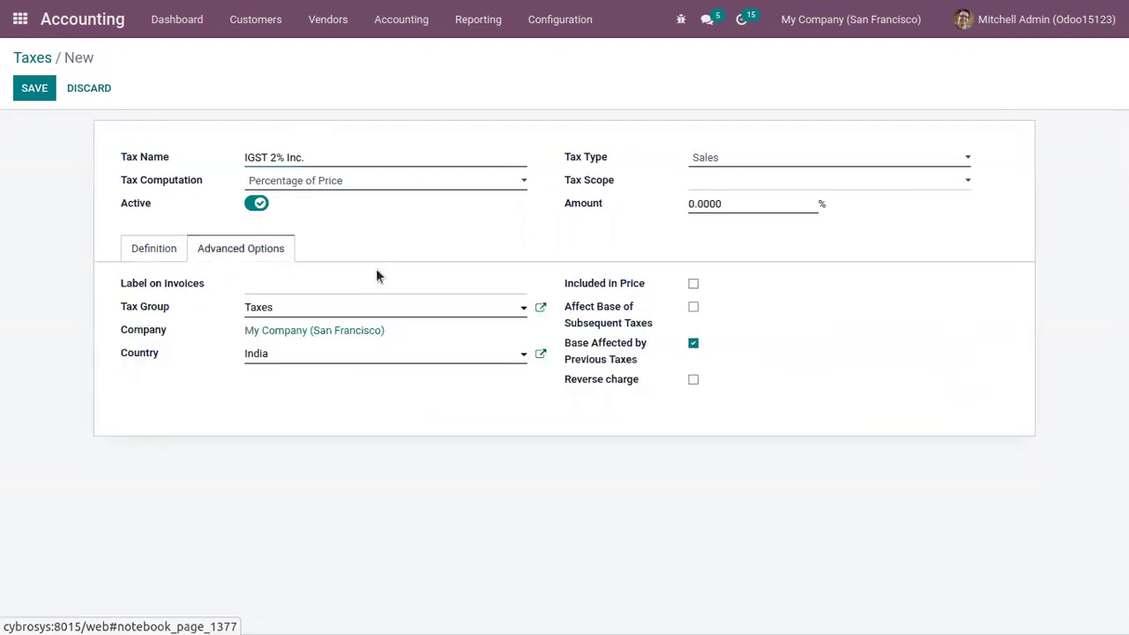
{"action": "left_click", "coordinate": [693, 283]}
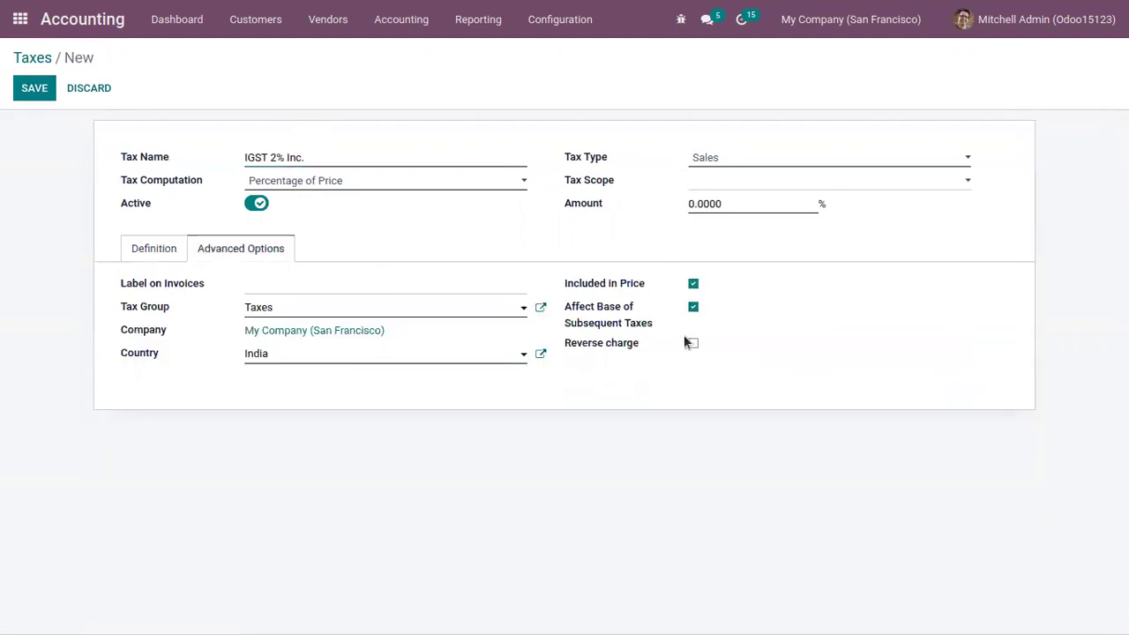
Set the new tax's amount to 2%, its invoice label to "2%", and its tax group to IGST.
{"action": "left_click", "coordinate": [687, 203]}
{"action": "key", "text": "Delete"}
{"action": "key", "text": "Delete"}
{"action": "type", "text": "2."}
{"action": "left_click", "coordinate": [362, 201]}
{"action": "left_click", "coordinate": [246, 155]}
{"action": "left_click", "coordinate": [691, 204]}
{"action": "left_click", "coordinate": [300, 311]}
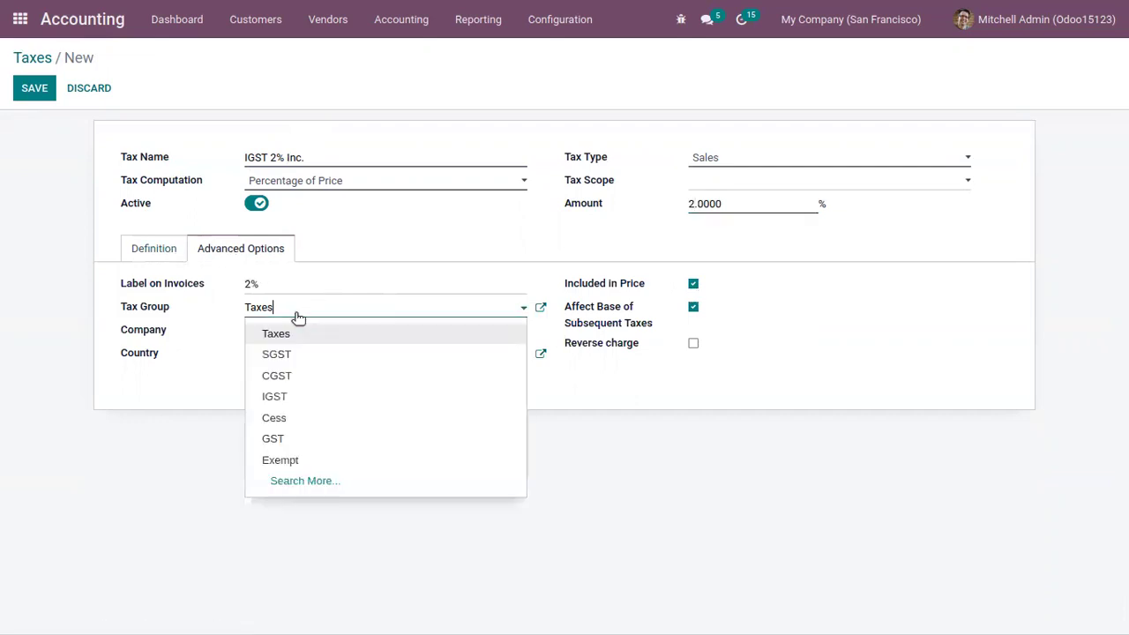
{"action": "left_click", "coordinate": [294, 396]}
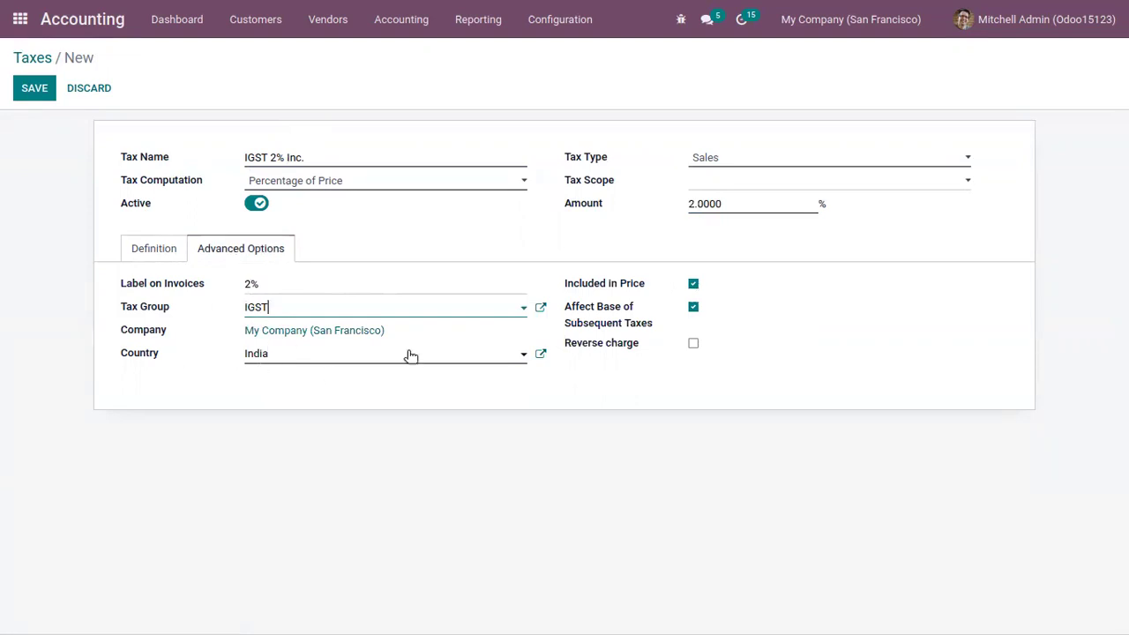
Display the tax's invoice and credit note distribution definition, and save the new tax.
{"action": "left_click", "coordinate": [152, 254]}
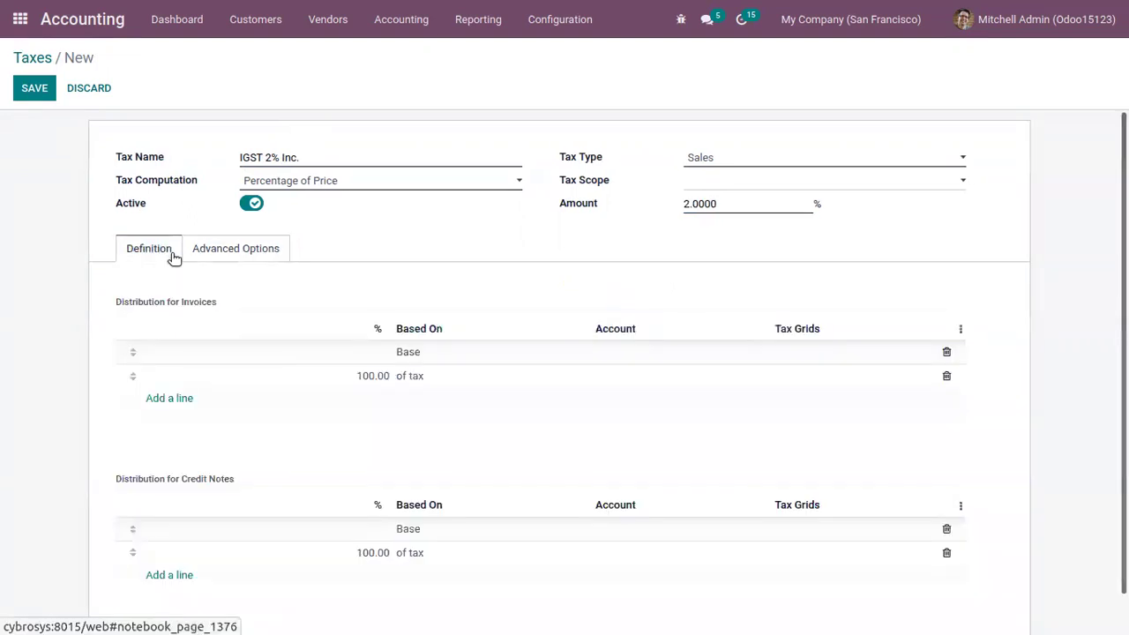
{"action": "left_click", "coordinate": [35, 89]}
{"action": "left_click", "coordinate": [35, 90]}
{"action": "left_click", "coordinate": [35, 89]}
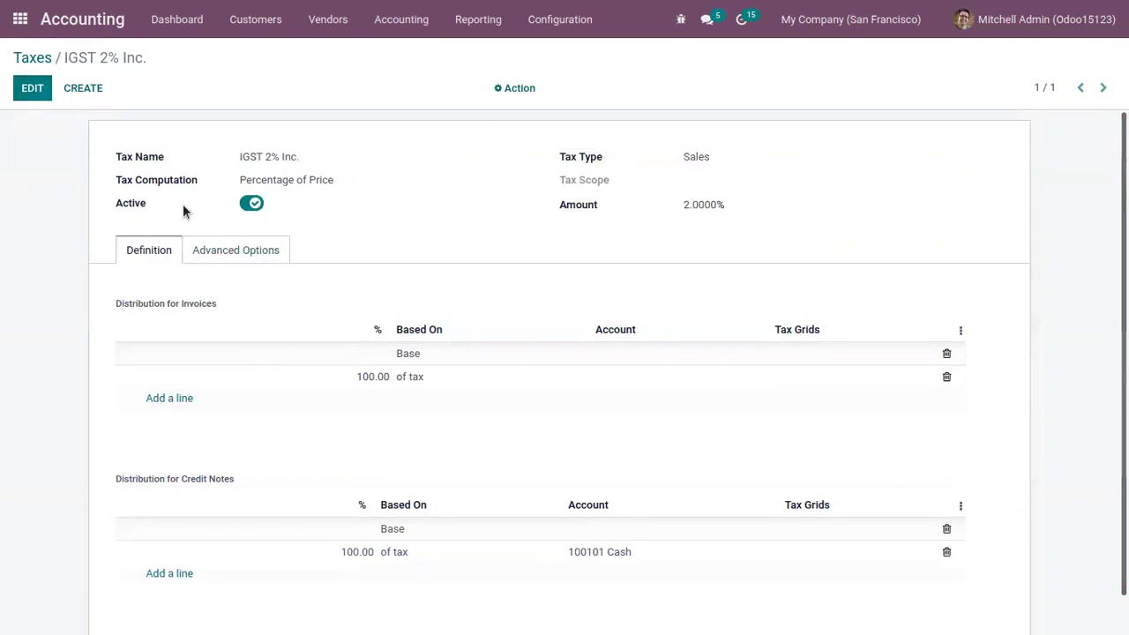
Return to the taxes list, clear its search filter, and view the existing IGST 2% sales tax.
{"action": "left_click", "coordinate": [34, 60]}
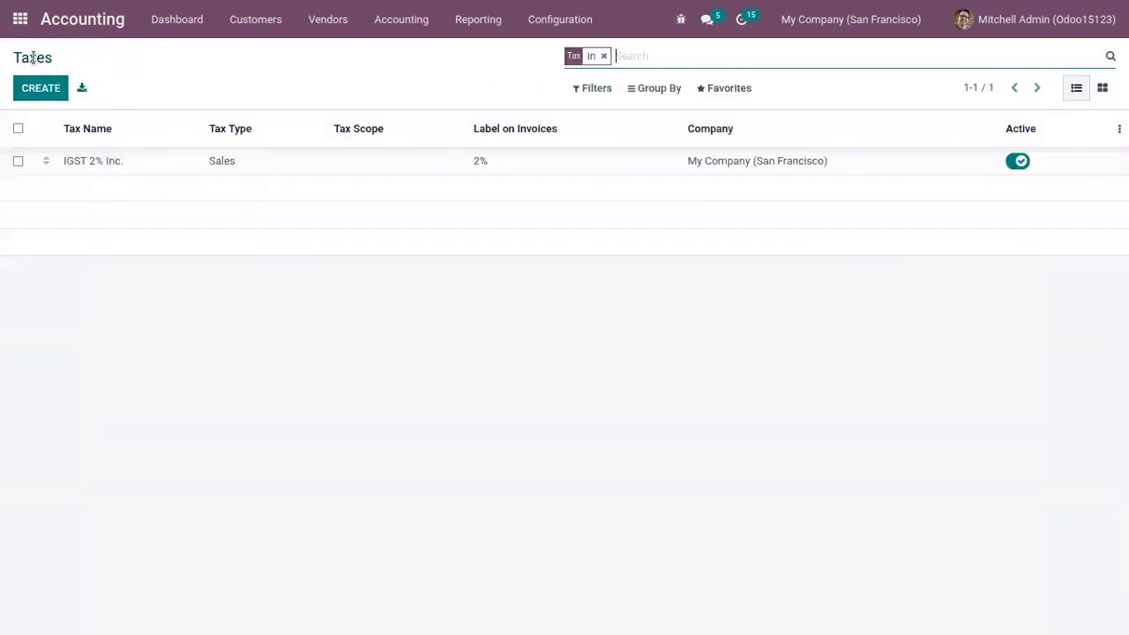
{"action": "left_click", "coordinate": [604, 56]}
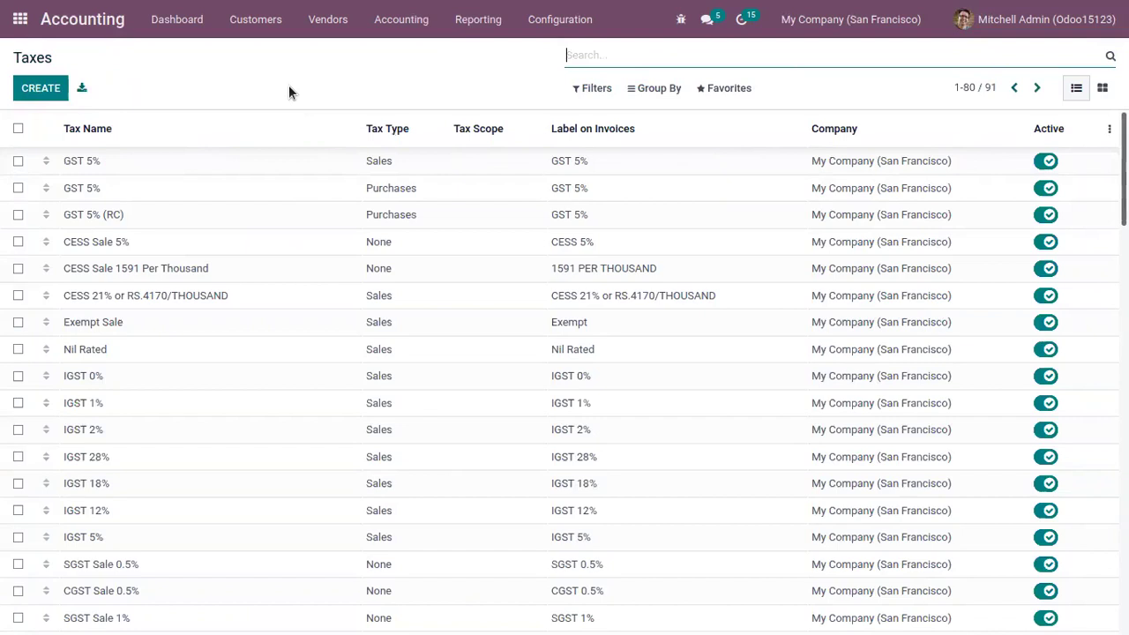
{"action": "left_click", "coordinate": [286, 434]}
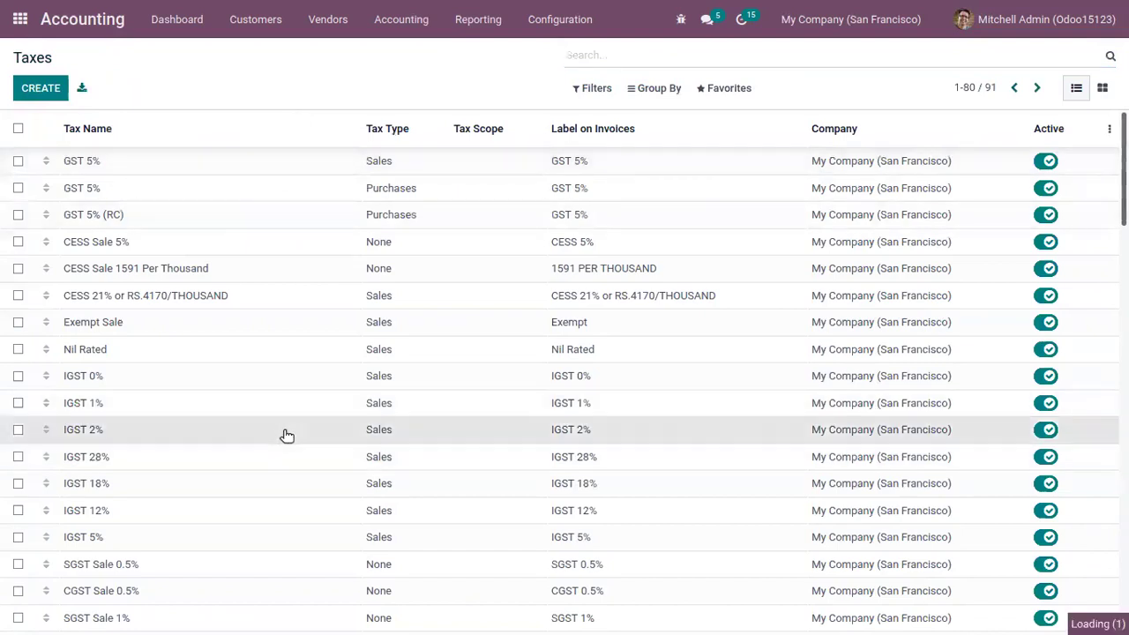
{"action": "left_click", "coordinate": [21, 57]}
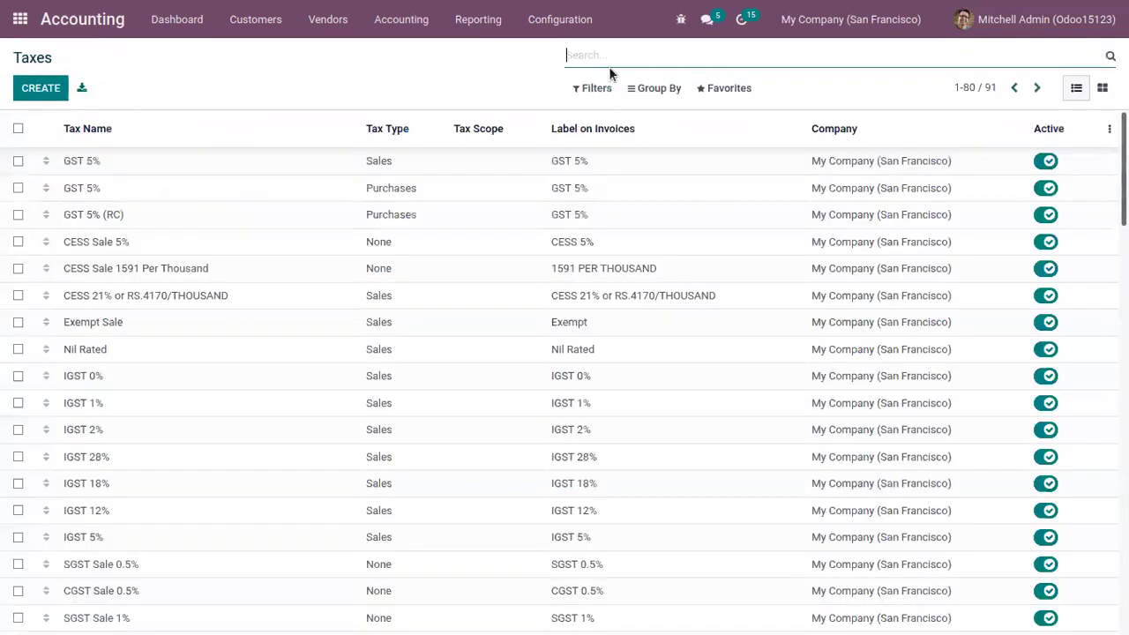
Search the taxes for "in", review the IGST 2% Inc. tax, and return to the unfiltered taxes list.
{"action": "type", "text": "in"}
{"action": "key", "text": "Return"}
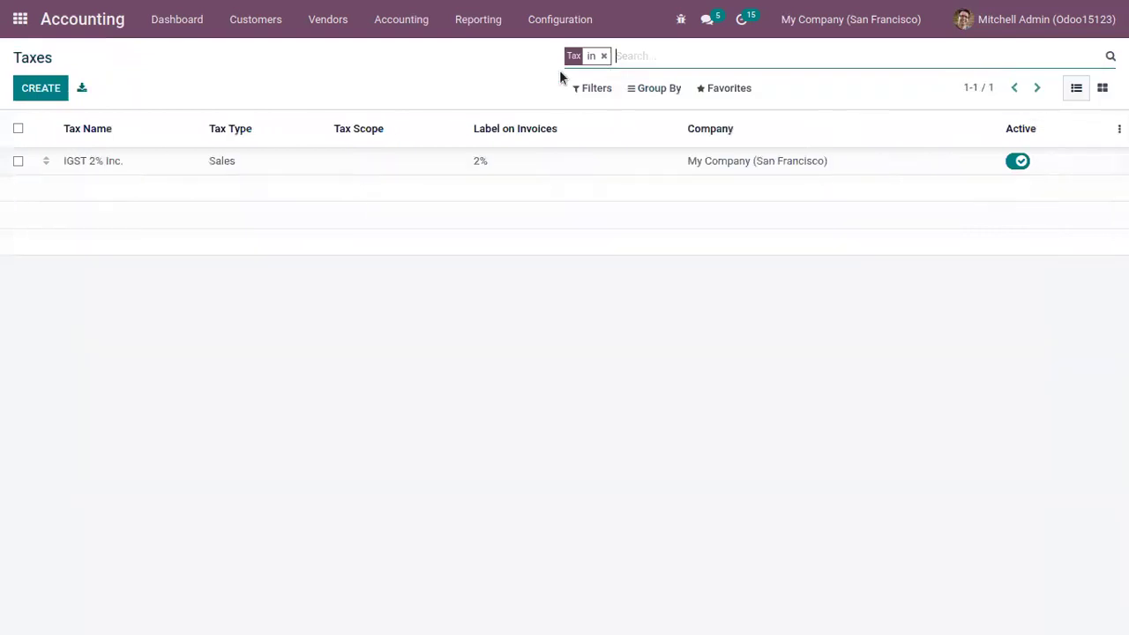
{"action": "left_click", "coordinate": [264, 163]}
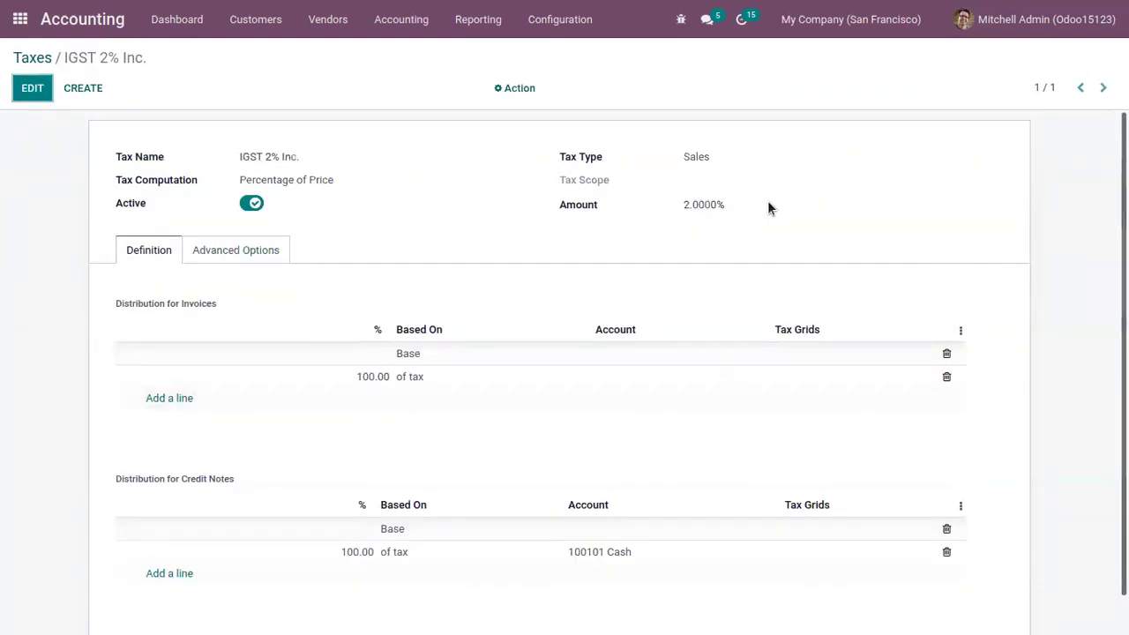
{"action": "left_click", "coordinate": [41, 56]}
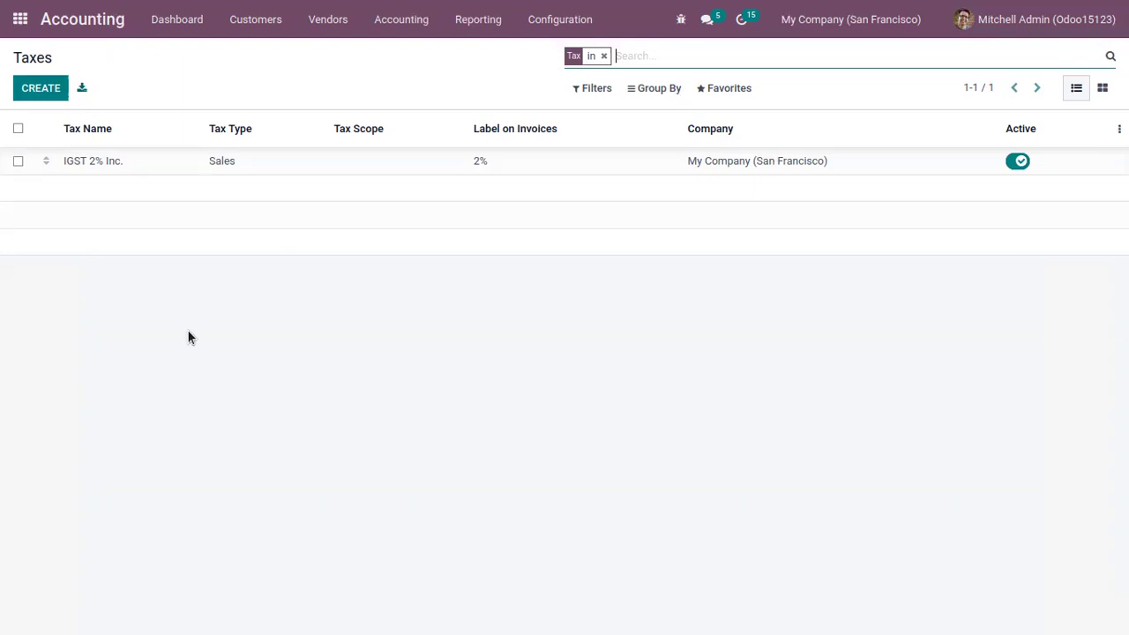
{"action": "left_click", "coordinate": [603, 55]}
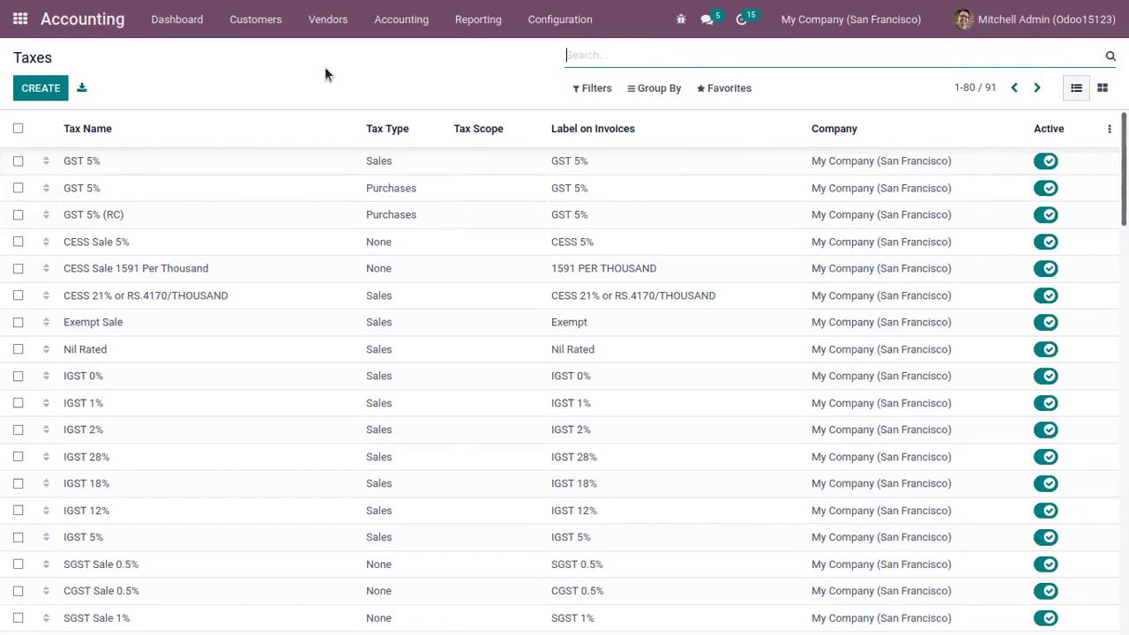
Open the Drawer product (FURN_8855) from the customer products list for editing.
{"action": "left_click", "coordinate": [270, 22]}
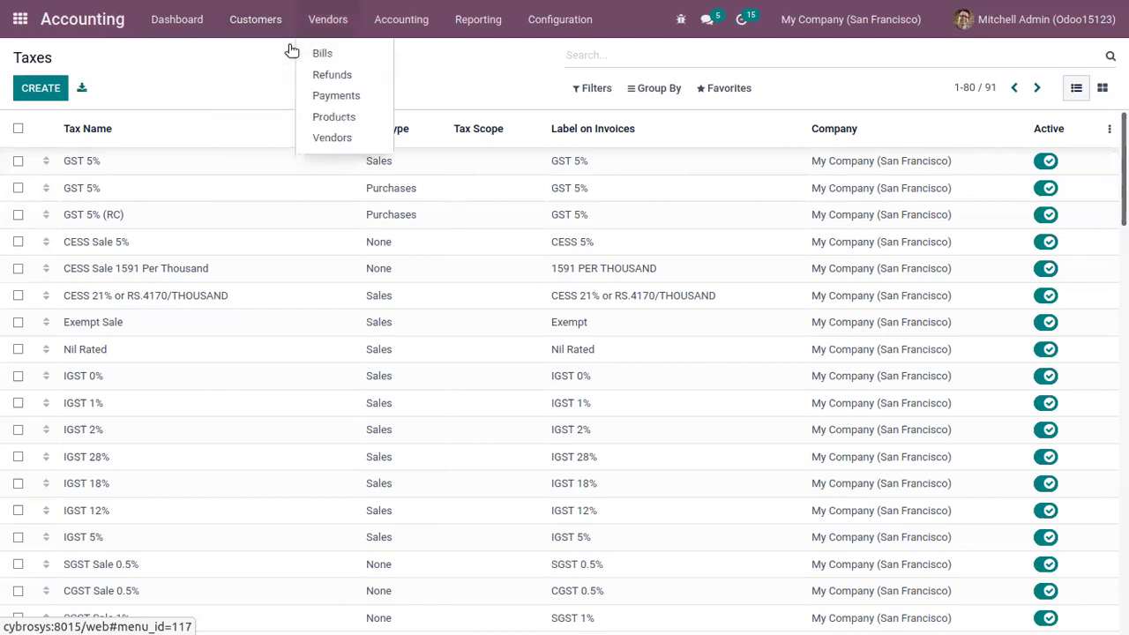
{"action": "left_click", "coordinate": [277, 142]}
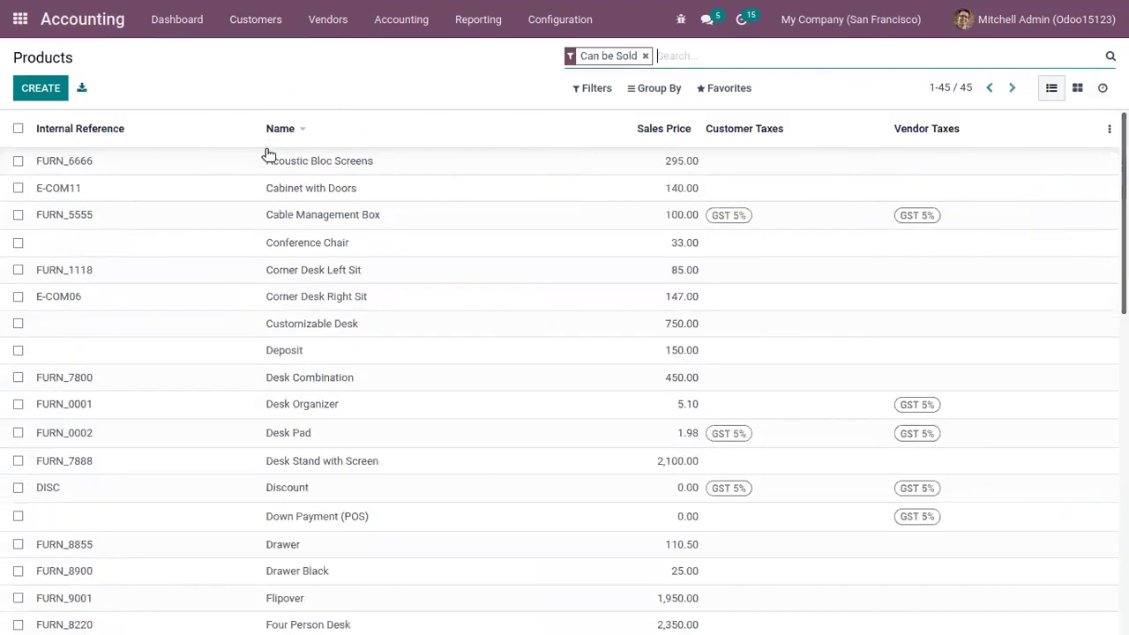
{"action": "left_click", "coordinate": [266, 544]}
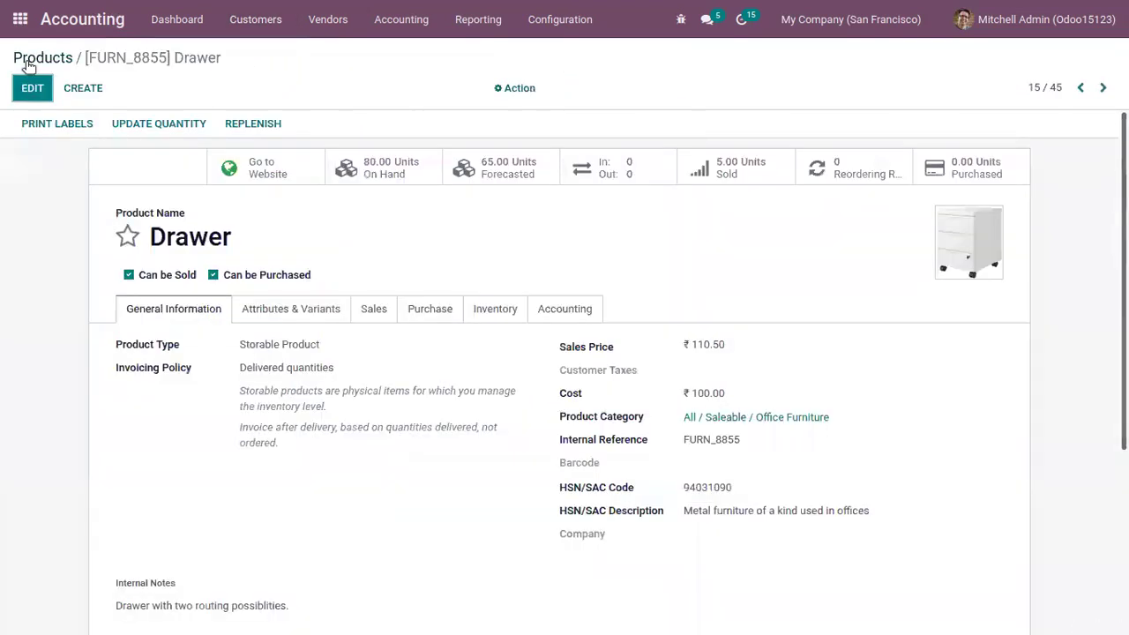
{"action": "left_click", "coordinate": [32, 88]}
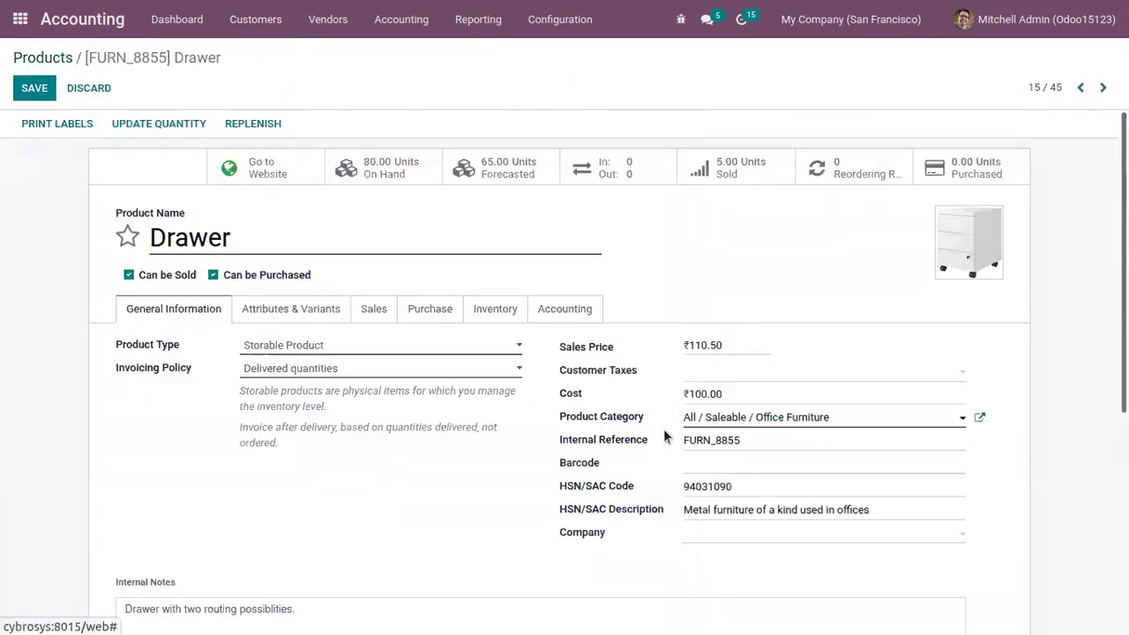
Assign IGST 2% as the Drawer's customer tax, check the tax-included price, and save the product.
{"action": "left_click", "coordinate": [729, 378]}
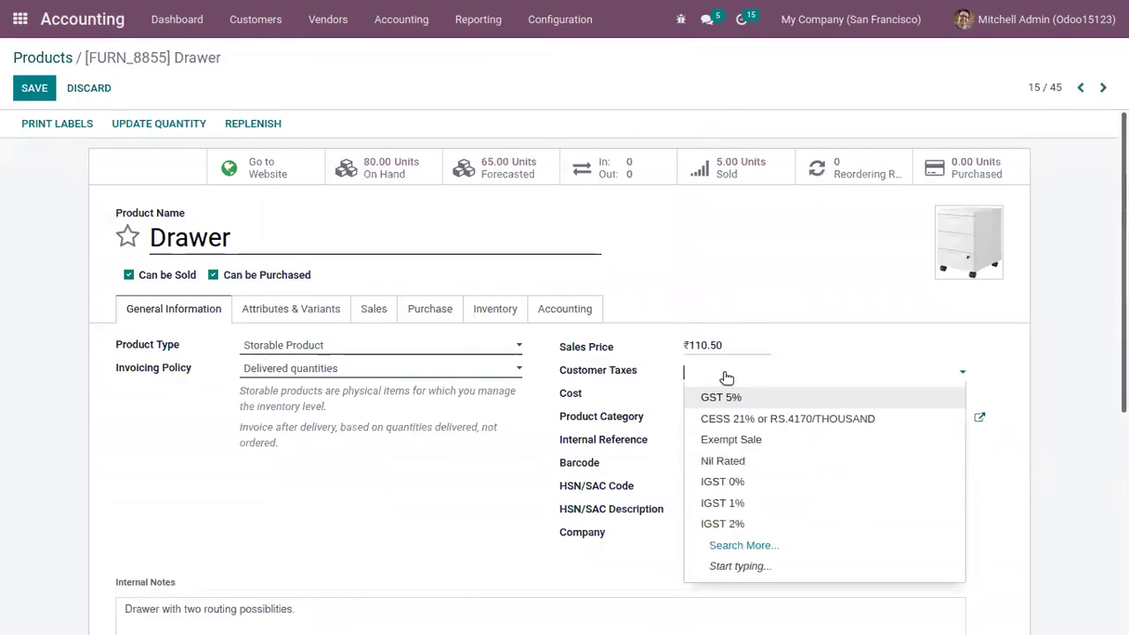
{"action": "type", "text": "igs"}
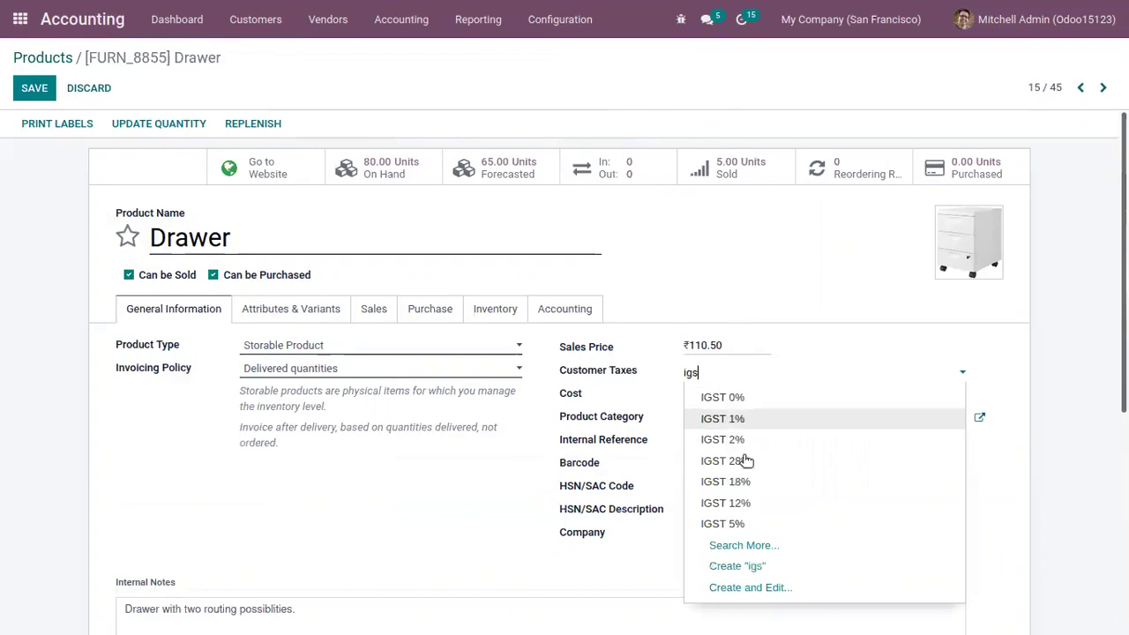
{"action": "left_click", "coordinate": [723, 439]}
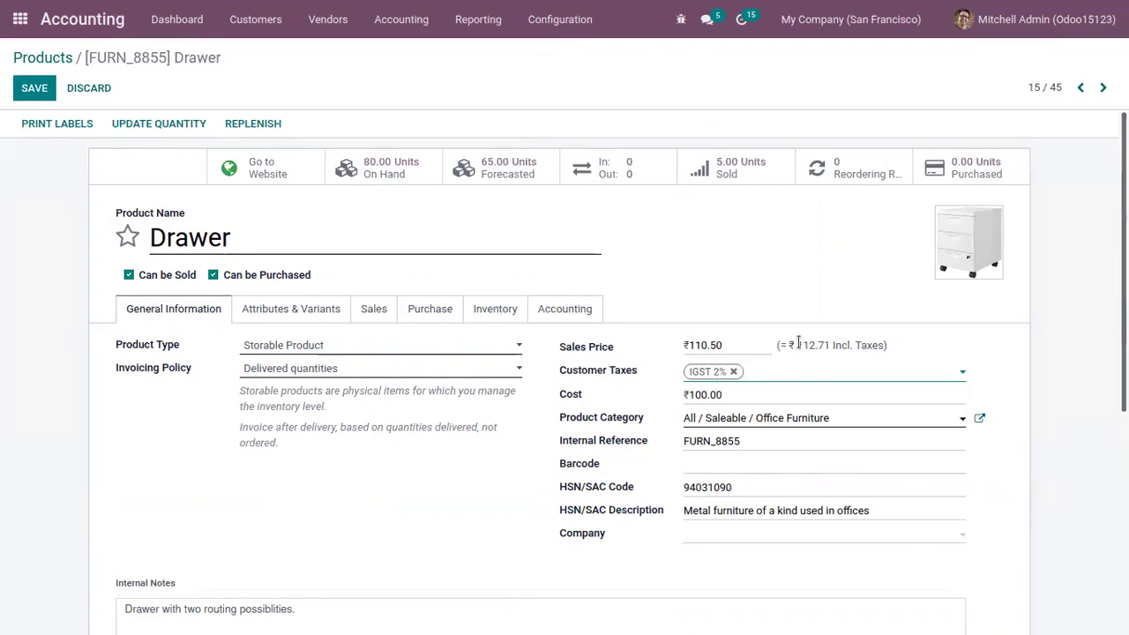
{"action": "mouse_move", "coordinate": [799, 346]}
{"action": "left_click_drag", "start_coordinate": [796, 345], "coordinate": [825, 342]}
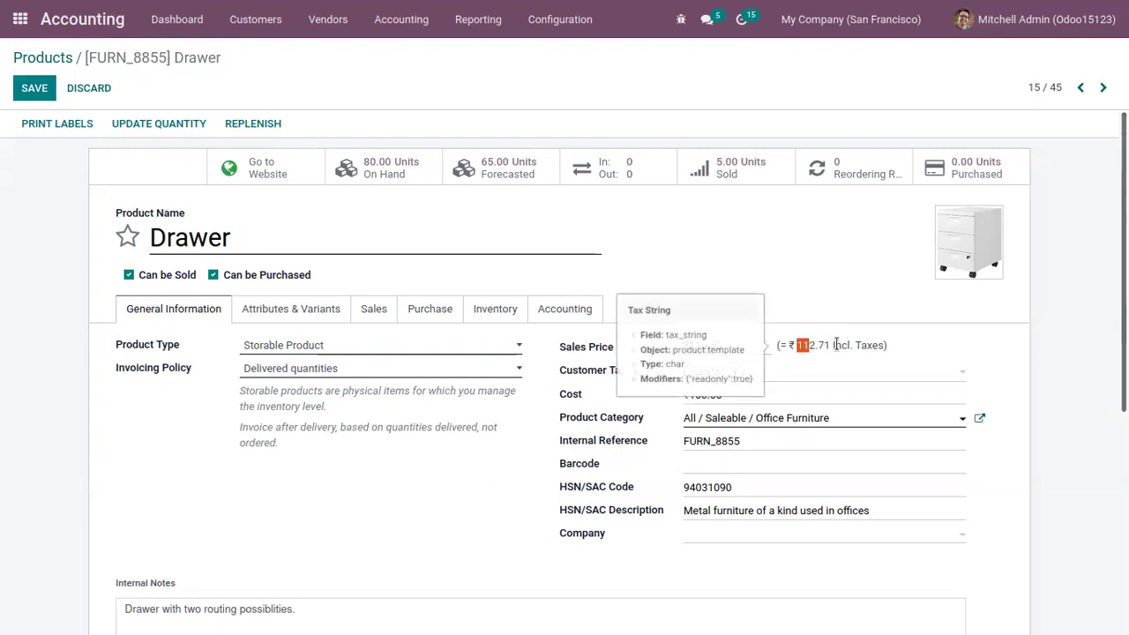
{"action": "left_click", "coordinate": [843, 372]}
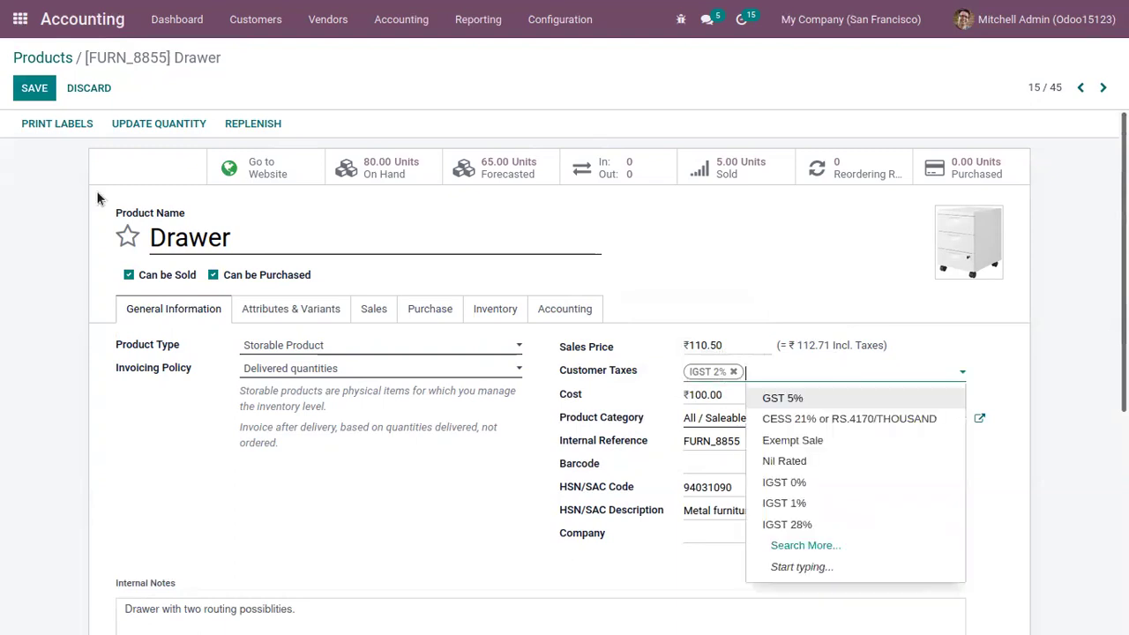
{"action": "left_click", "coordinate": [35, 88]}
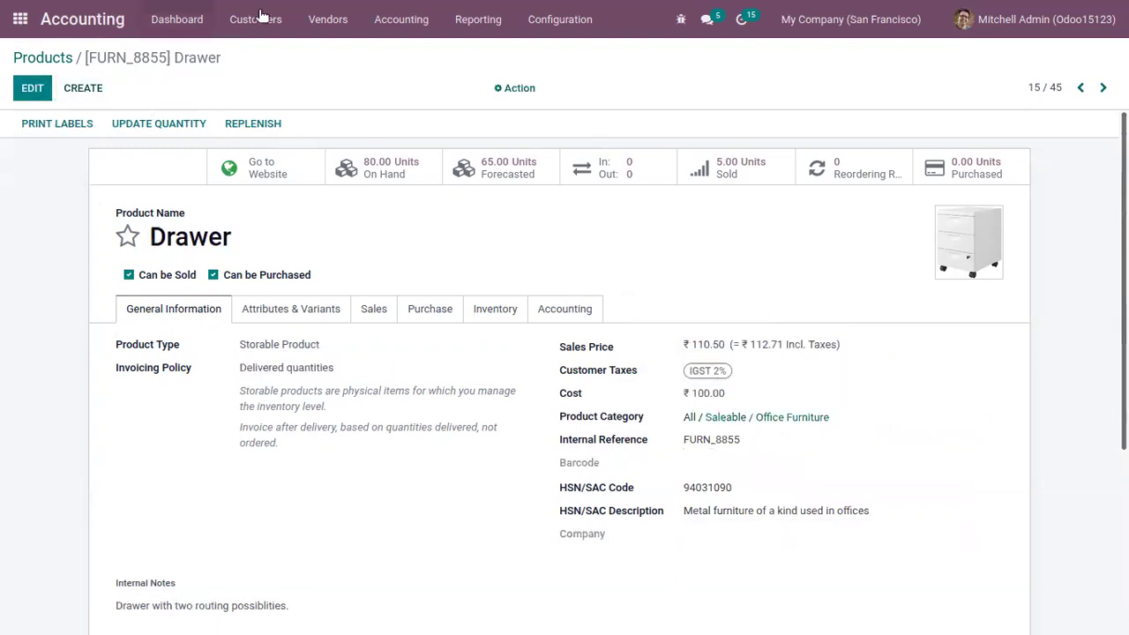
Switch to the Sales app and create a new quotation for the customer Deco Addict.
{"action": "left_click", "coordinate": [16, 23]}
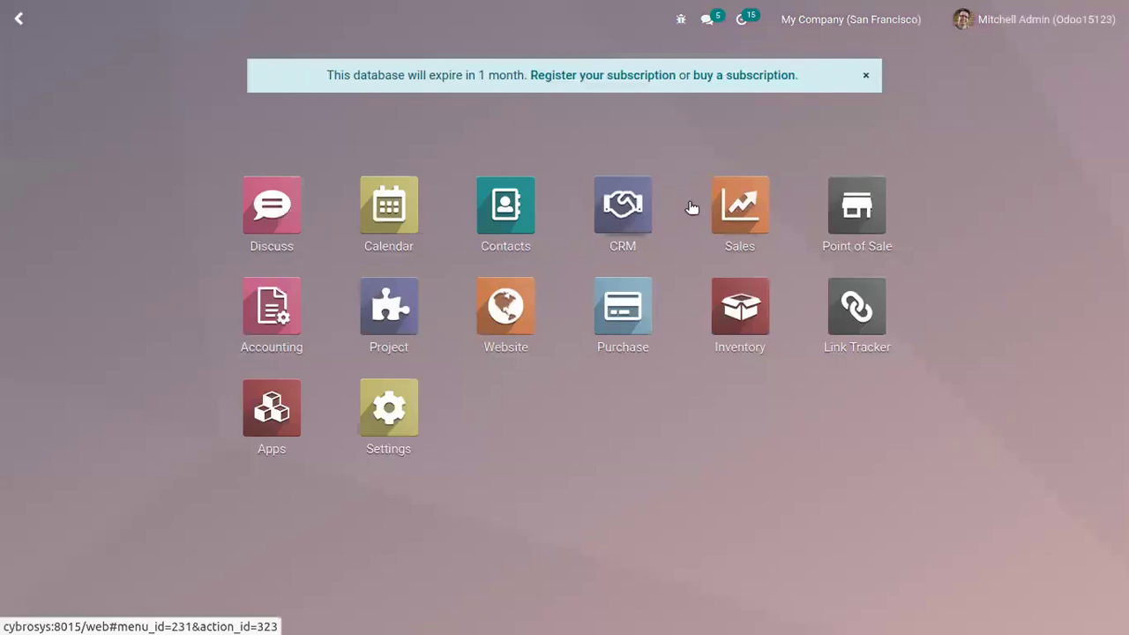
{"action": "left_click", "coordinate": [622, 207]}
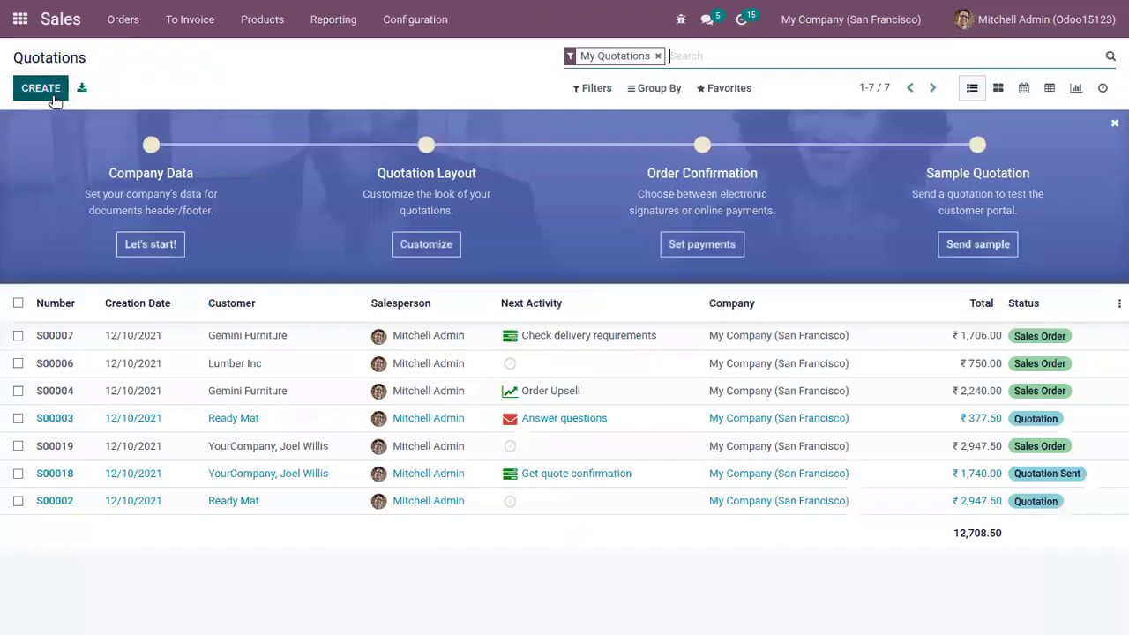
{"action": "left_click", "coordinate": [36, 87]}
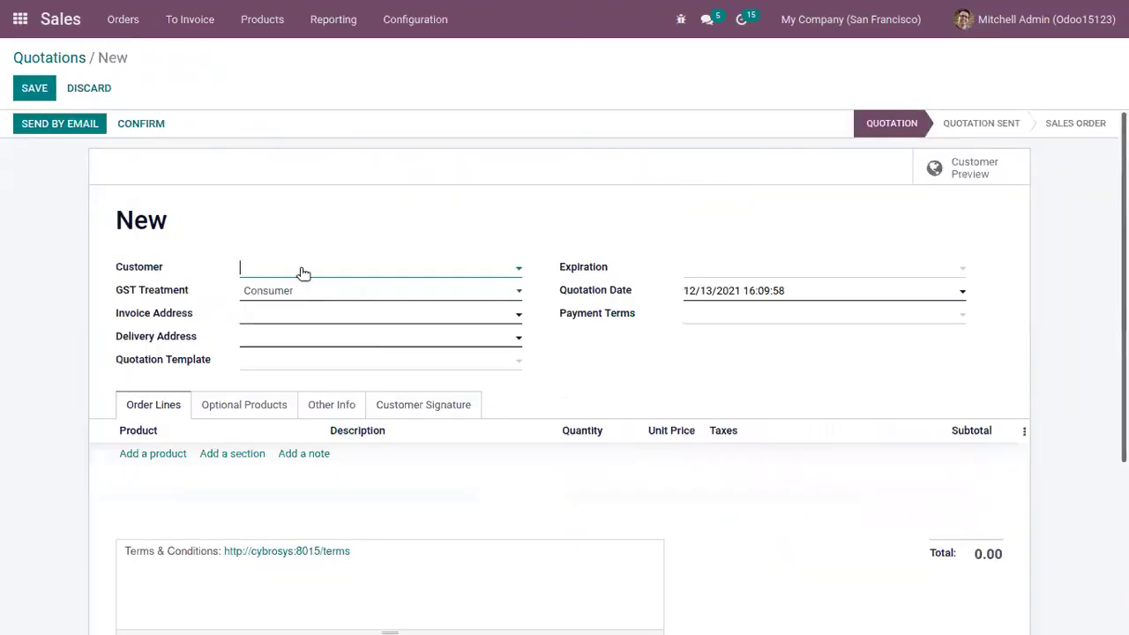
{"action": "left_click", "coordinate": [303, 274]}
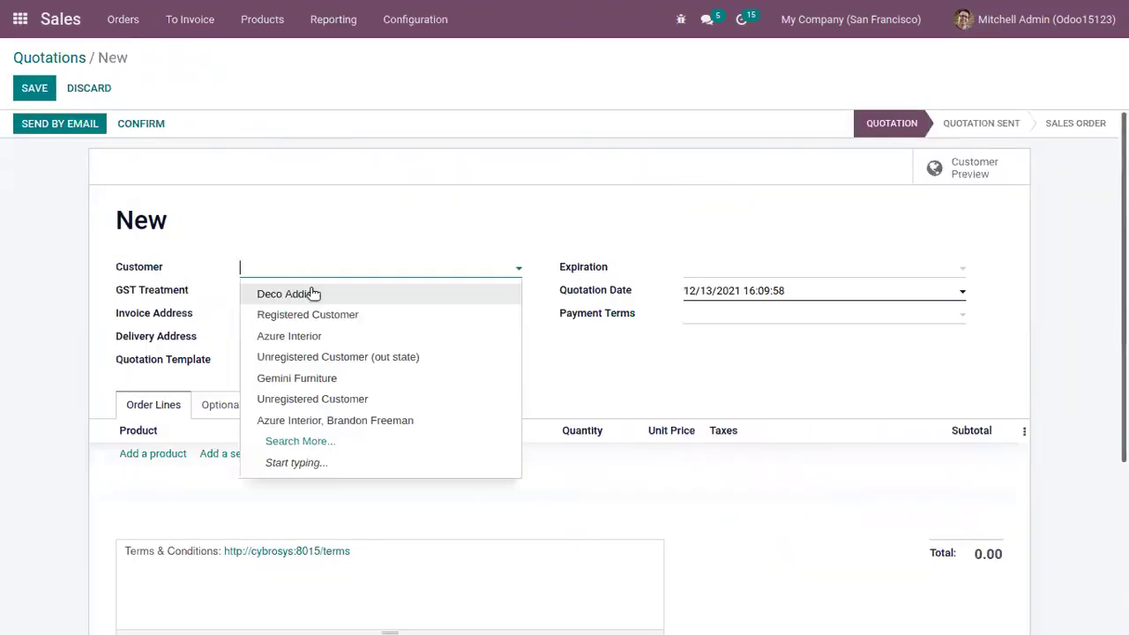
{"action": "left_click", "coordinate": [310, 292]}
Add the [FURN_8855] Drawer to the quotation's order lines at a unit price of 200, and examine the tax totals.
{"action": "left_click", "coordinate": [153, 500]}
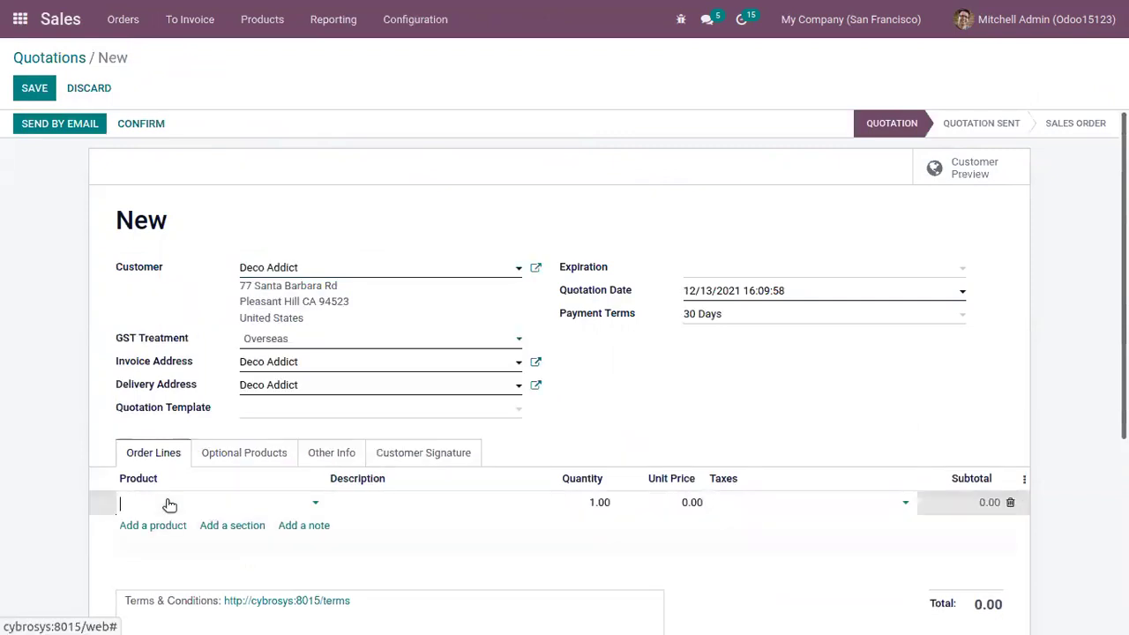
{"action": "type", "text": "dr"}
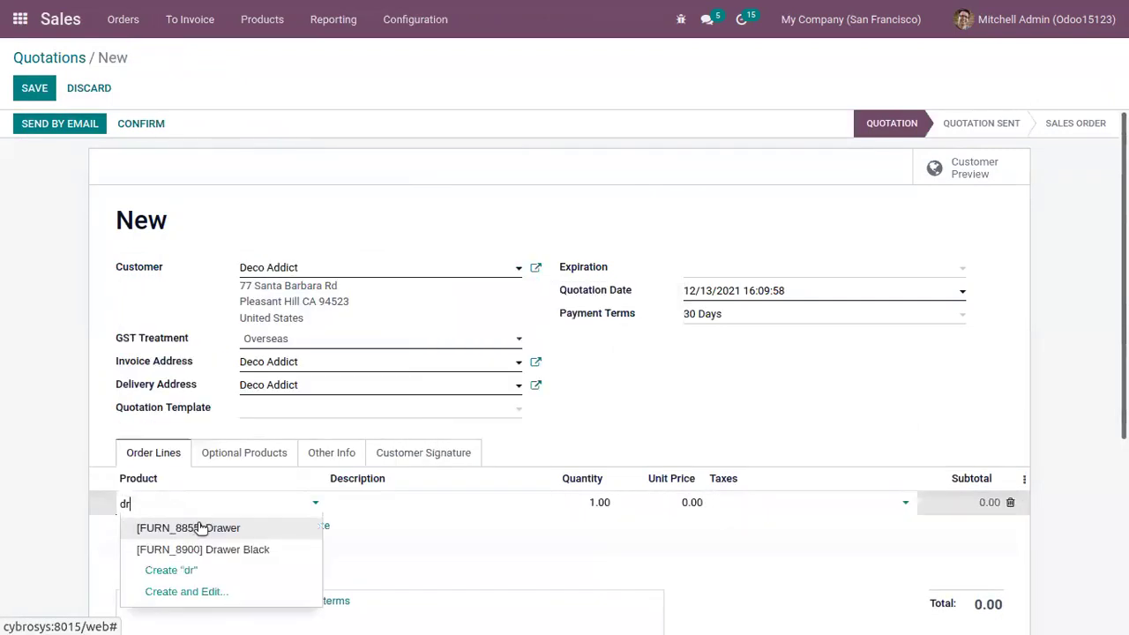
{"action": "left_click", "coordinate": [201, 528]}
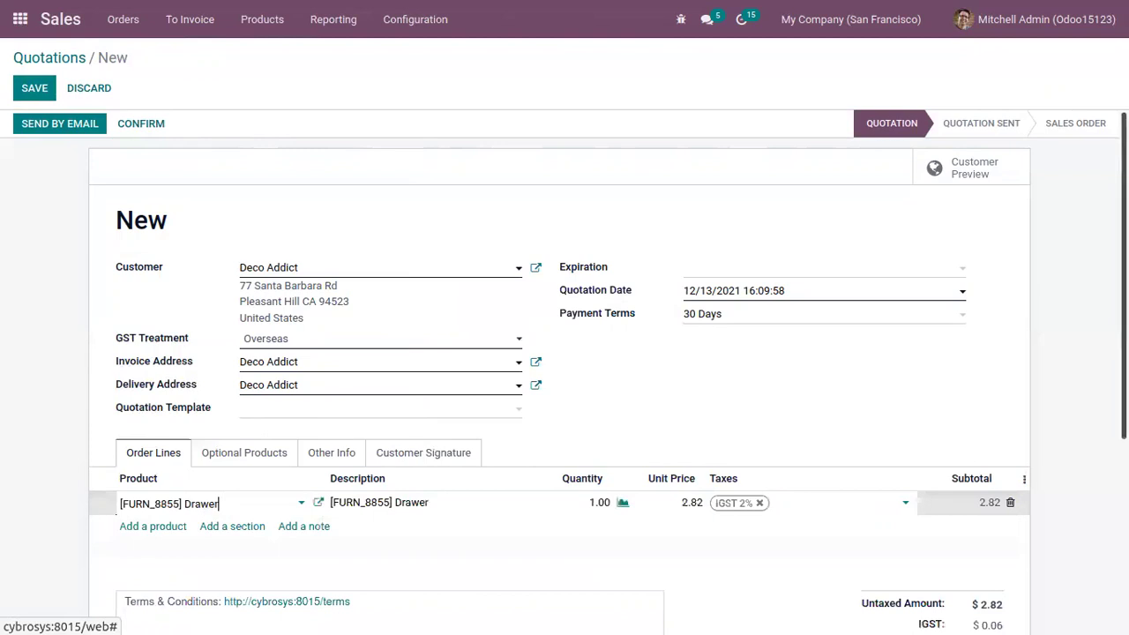
{"action": "scroll", "coordinate": [211, 510], "scroll_direction": "down", "scroll_amount": 1}
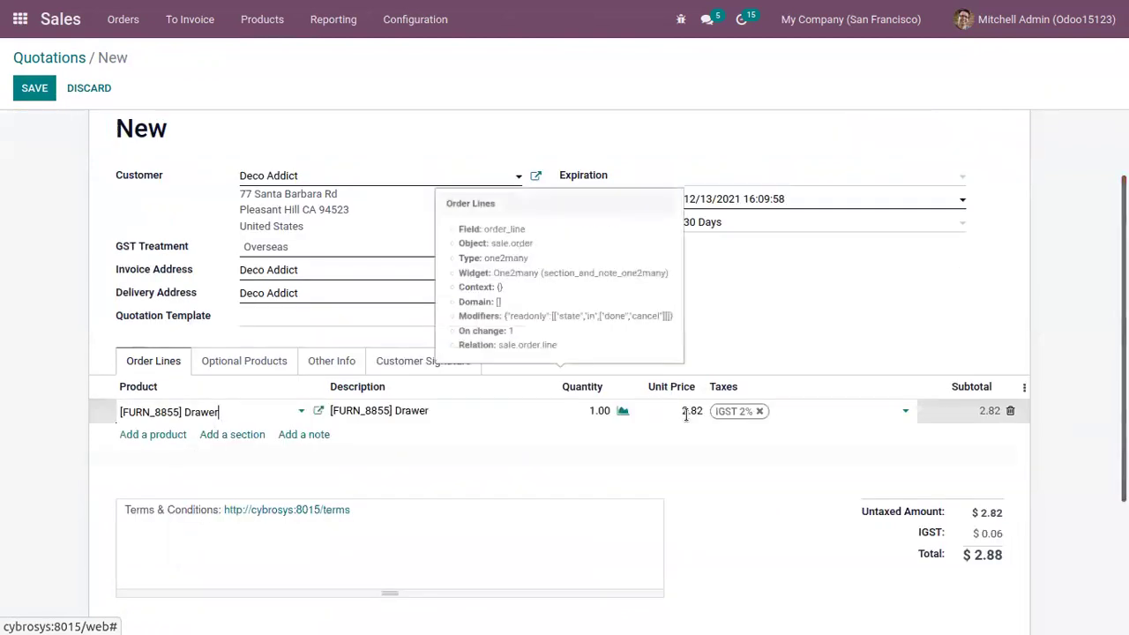
{"action": "left_click", "coordinate": [686, 414]}
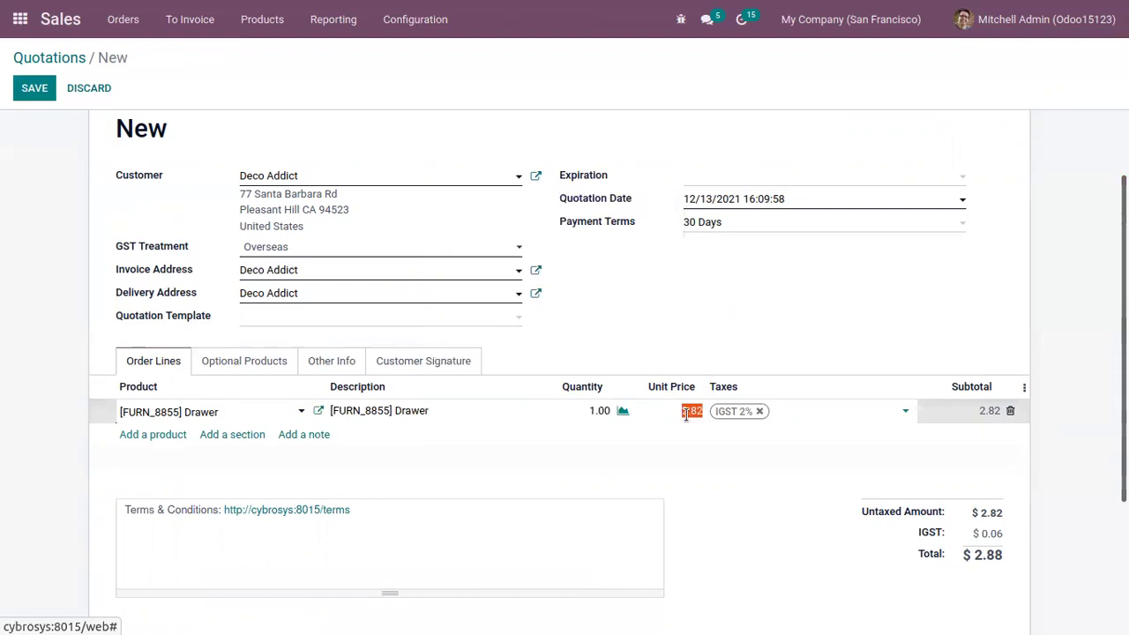
{"action": "type", "text": "200"}
{"action": "left_click", "coordinate": [742, 335]}
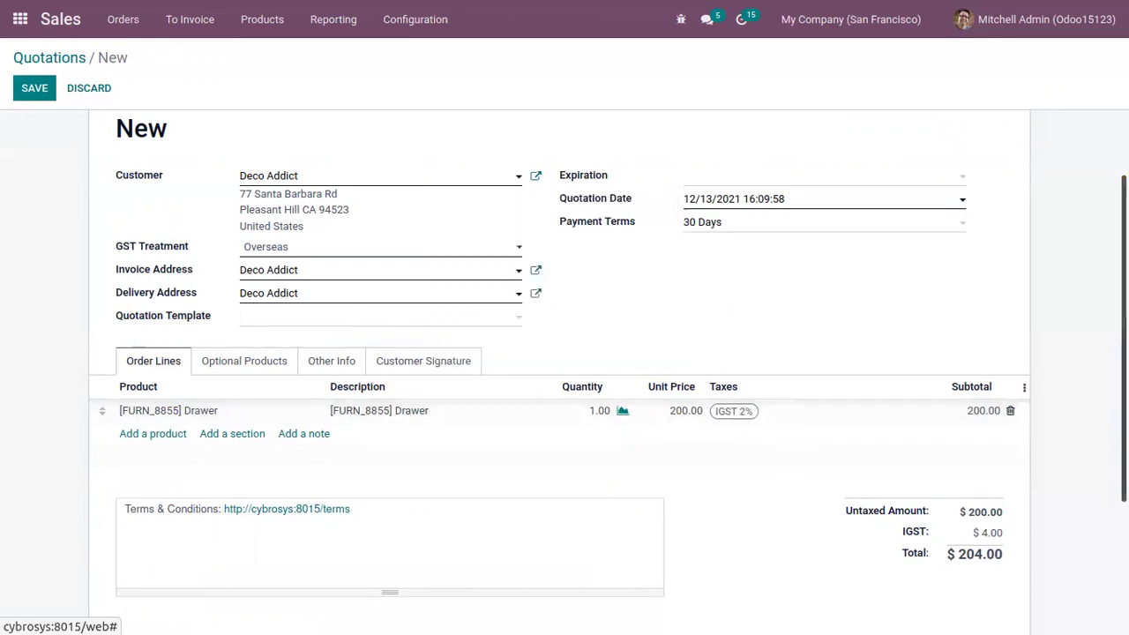
{"action": "scroll", "coordinate": [981, 438], "scroll_direction": "down", "scroll_amount": 2}
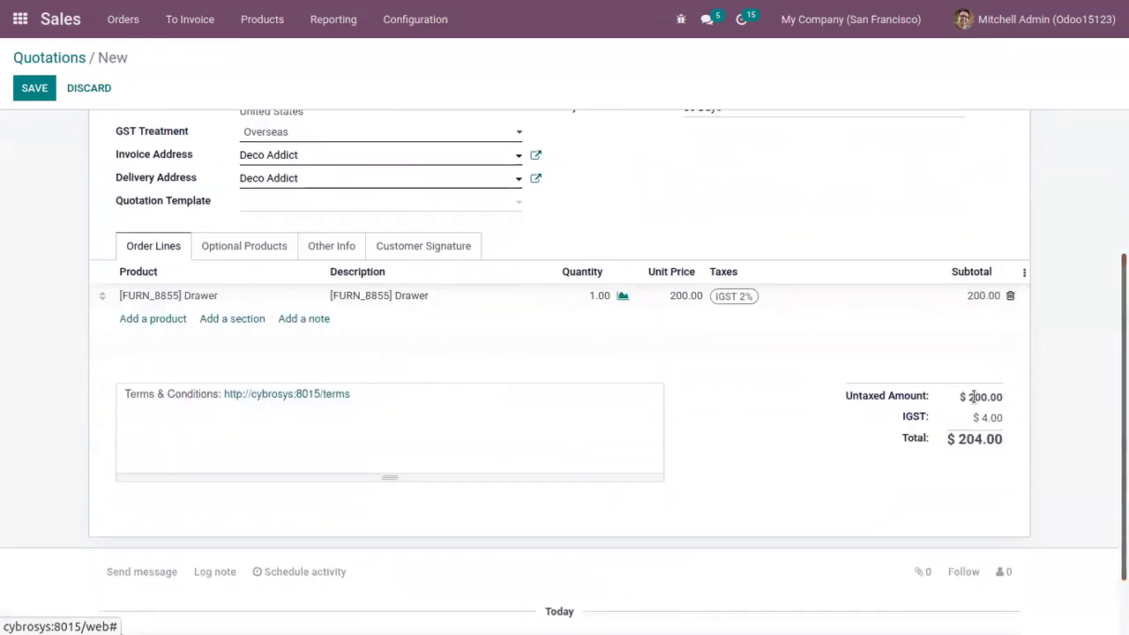
{"action": "mouse_move", "coordinate": [897, 394]}
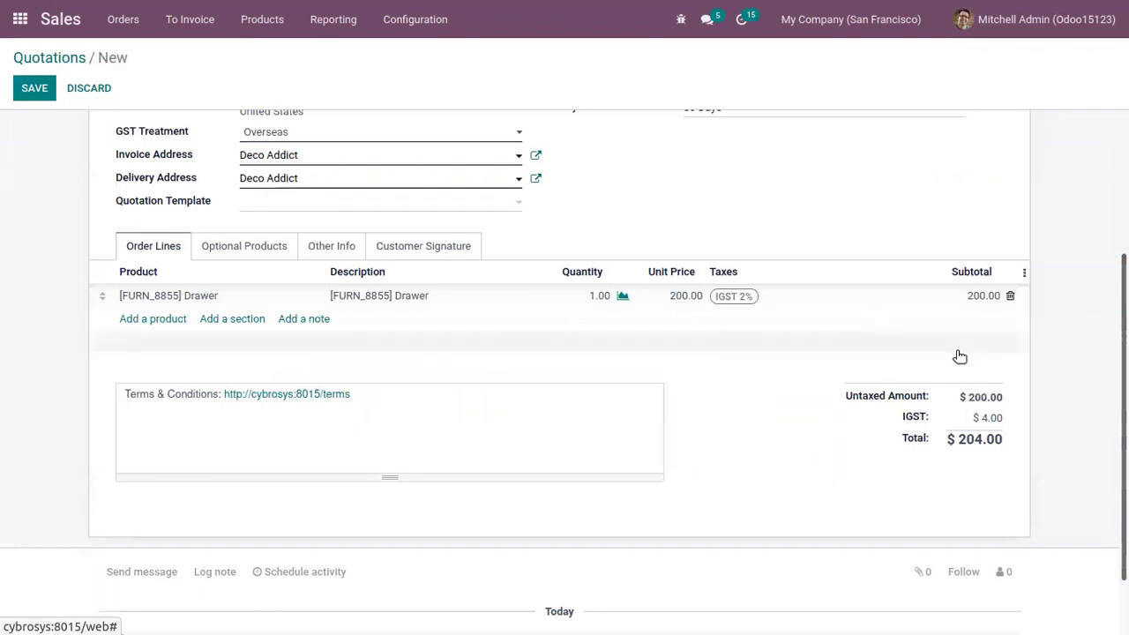
{"action": "mouse_move", "coordinate": [977, 418]}
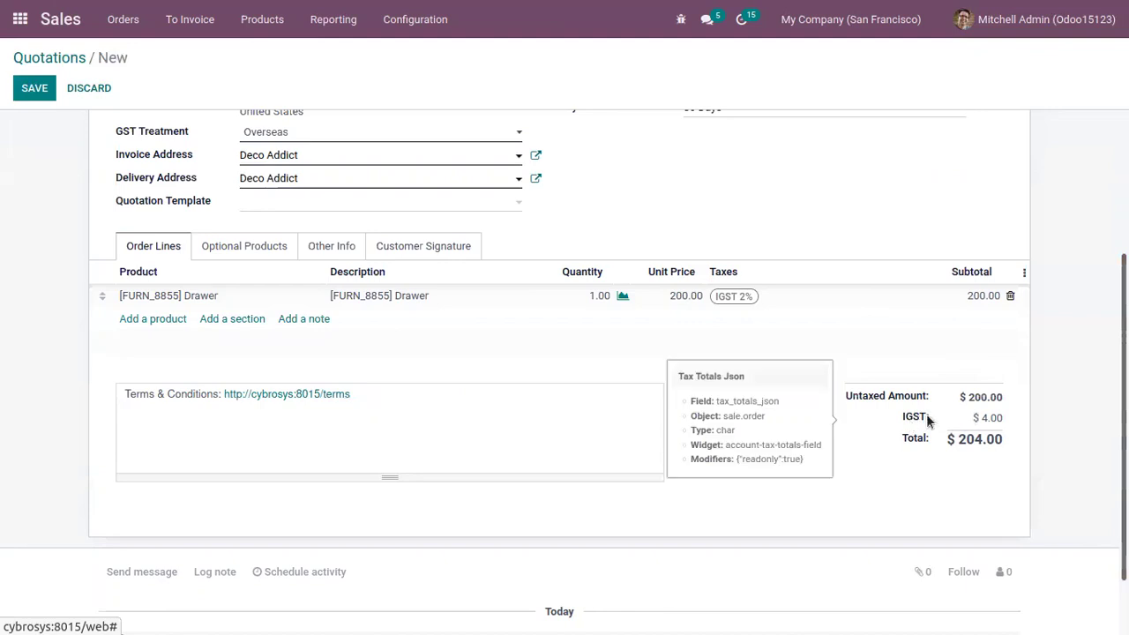
Examine the IGST amount and total of the quotation against the Drawer line's price and subtotal.
{"action": "left_click_drag", "start_coordinate": [984, 417], "coordinate": [1003, 440]}
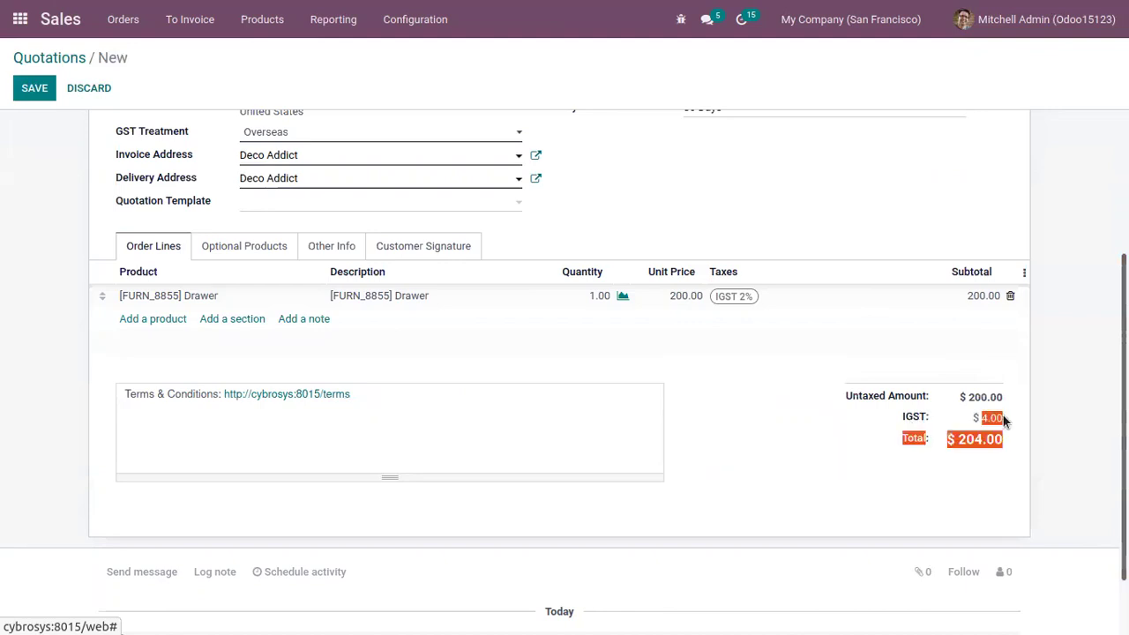
{"action": "left_click", "coordinate": [943, 433]}
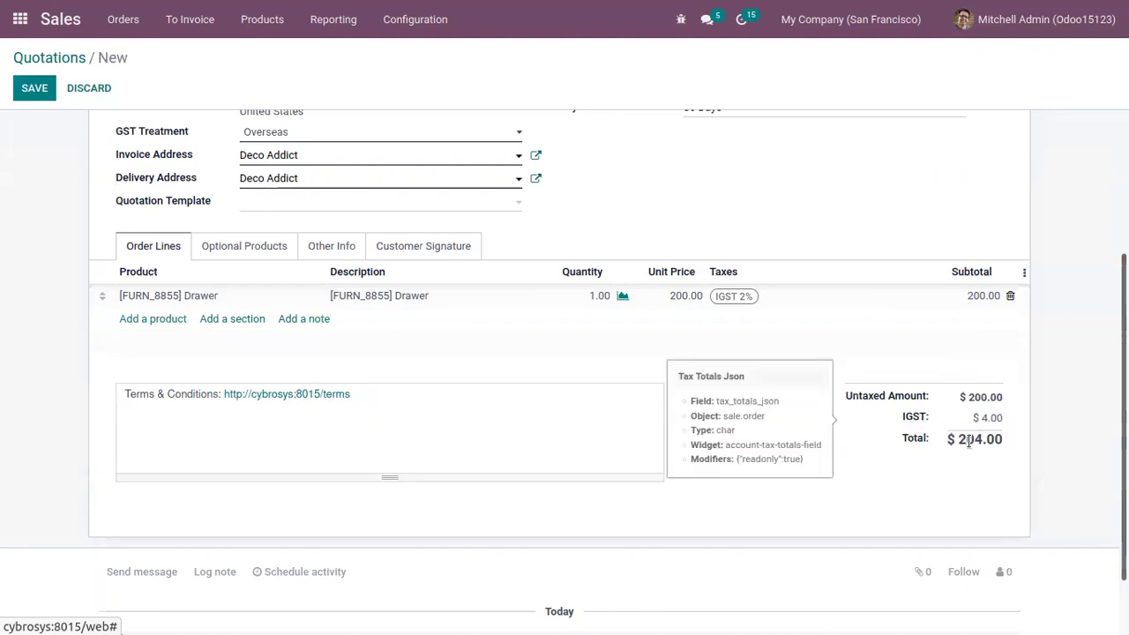
{"action": "left_click_drag", "start_coordinate": [954, 437], "coordinate": [1018, 445]}
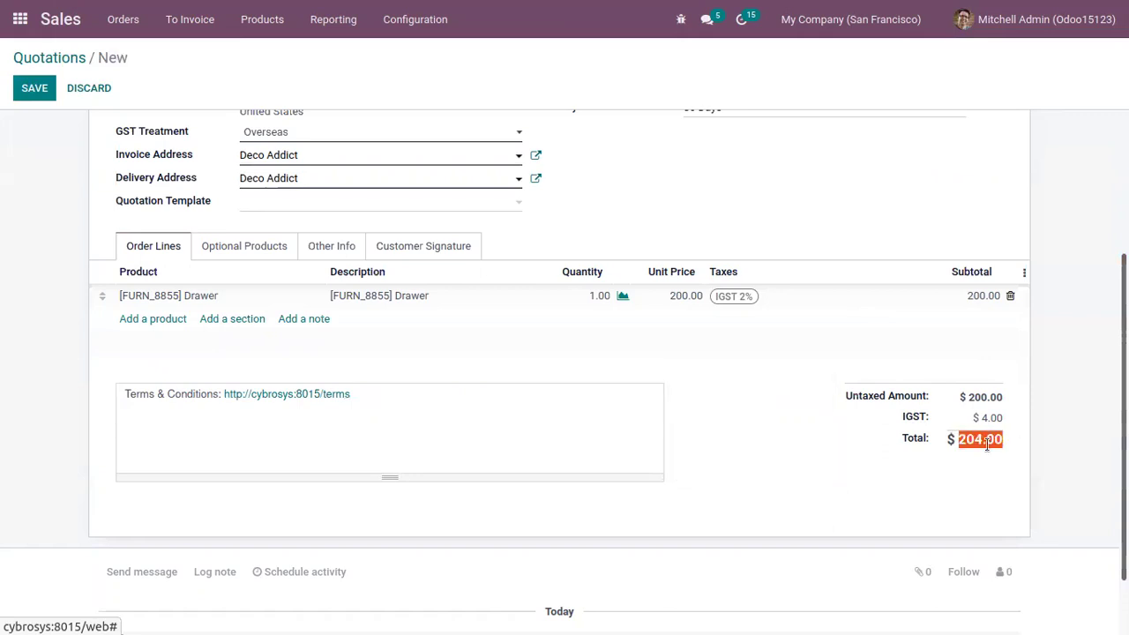
{"action": "left_click", "coordinate": [965, 462]}
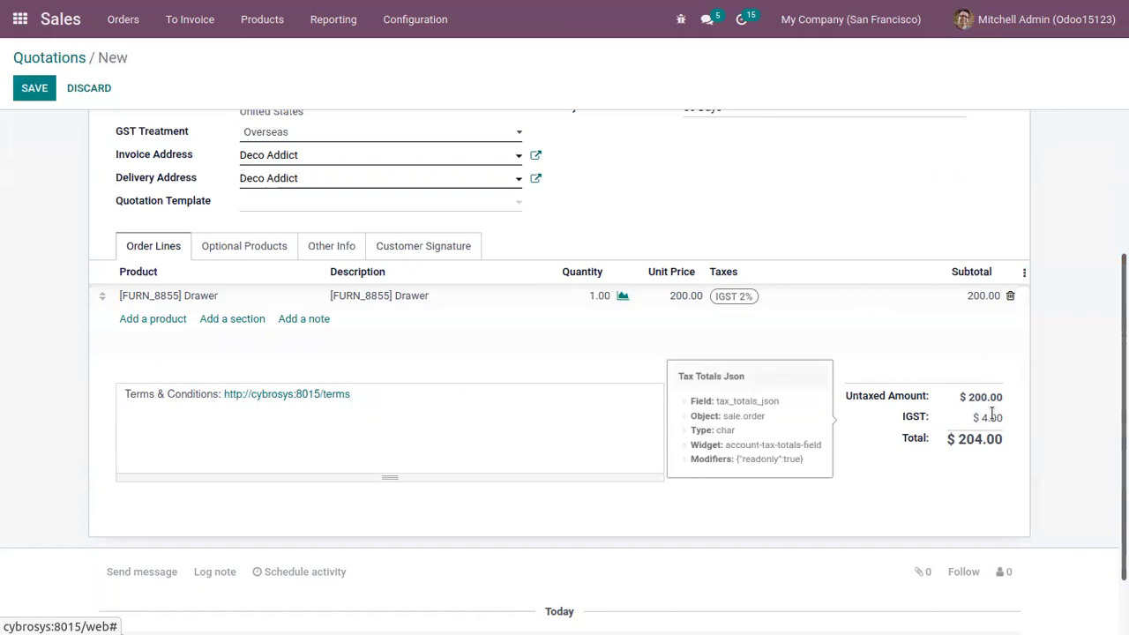
{"action": "scroll", "coordinate": [882, 354], "scroll_direction": "up", "scroll_amount": 5}
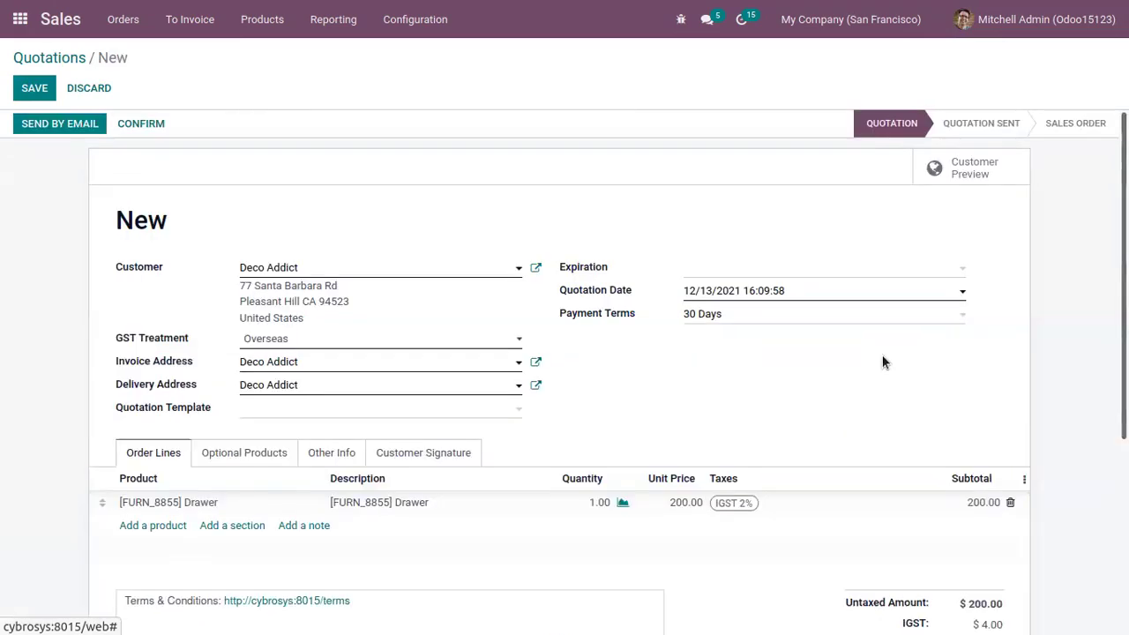
{"action": "scroll", "coordinate": [564, 370], "scroll_direction": "down", "scroll_amount": 3}
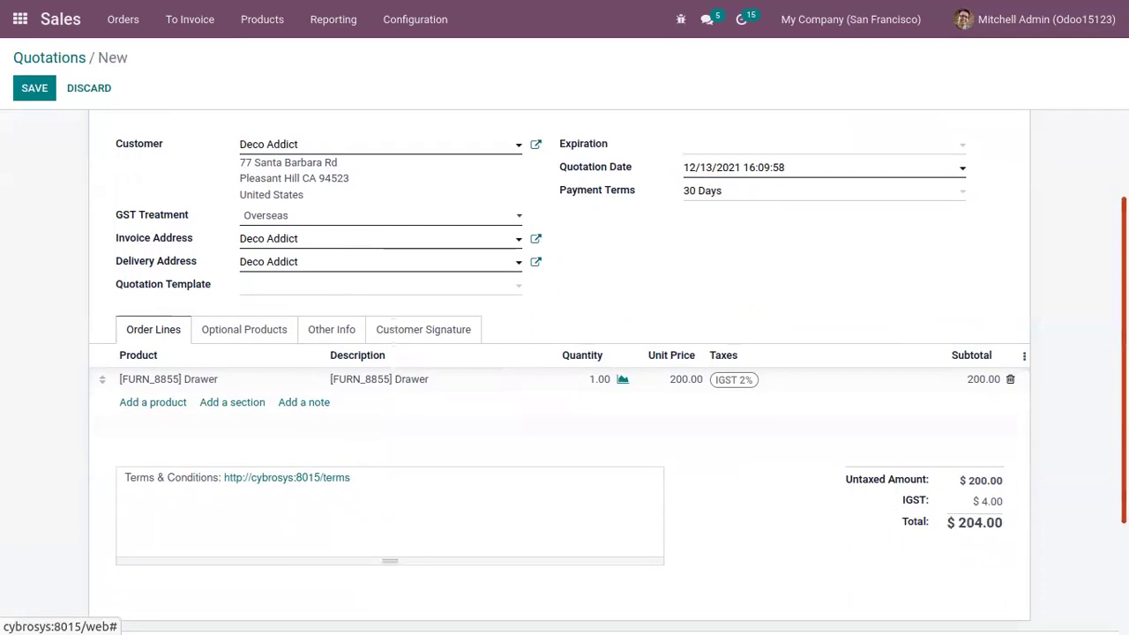
{"action": "mouse_move", "coordinate": [944, 515]}
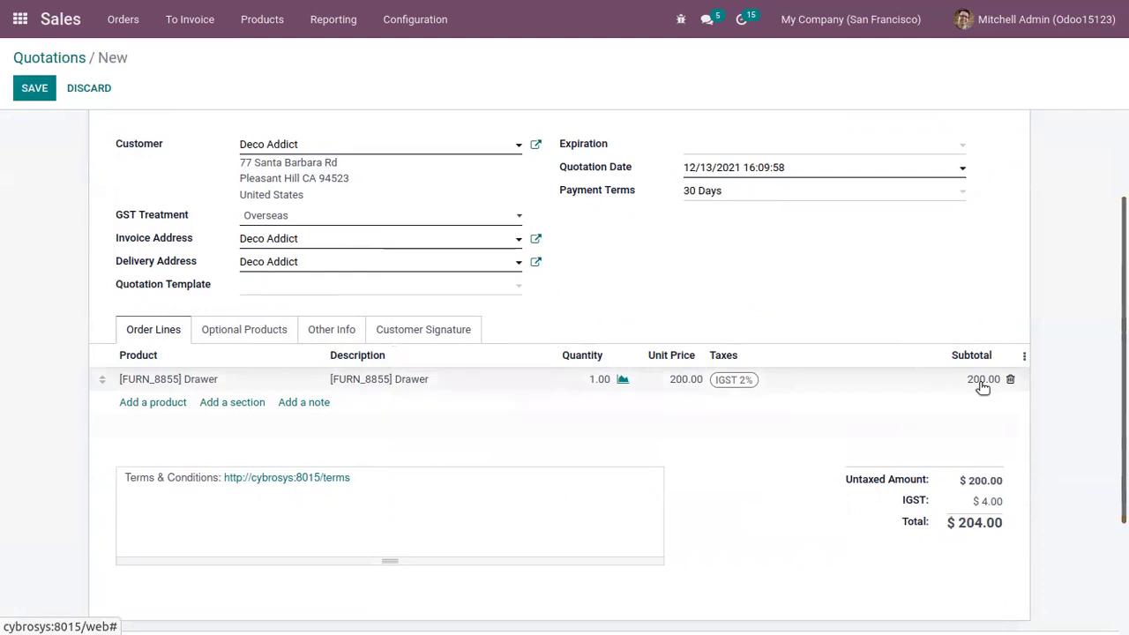
Replace the tax on the quotation's Drawer line with IGST 2% Inc.
{"action": "left_click", "coordinate": [758, 381]}
{"action": "left_click", "coordinate": [759, 380]}
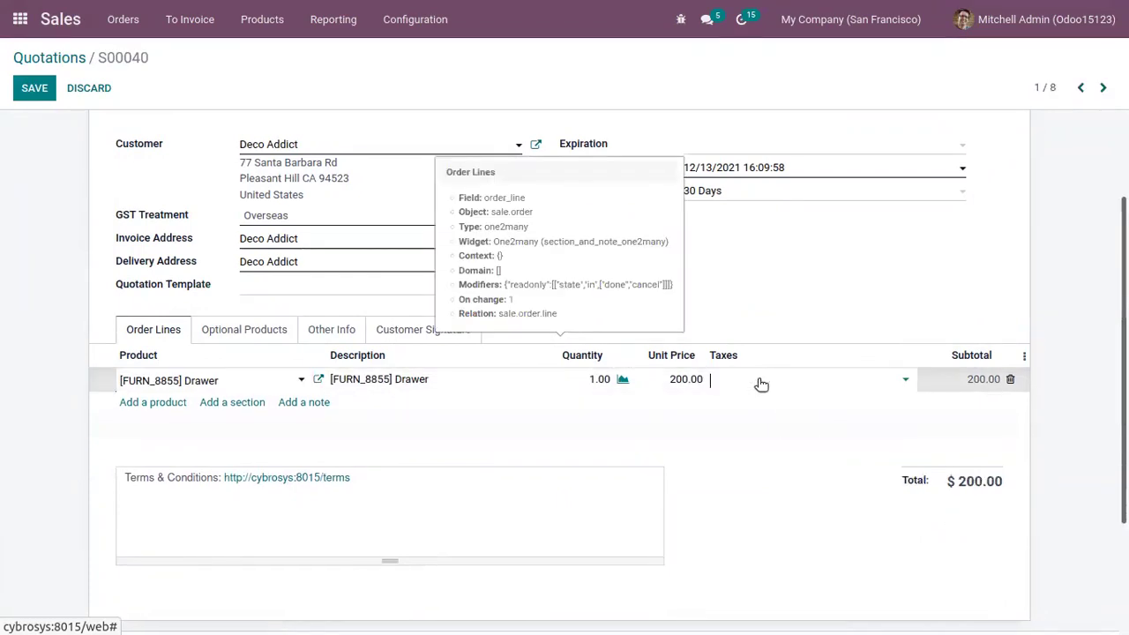
{"action": "left_click", "coordinate": [761, 384]}
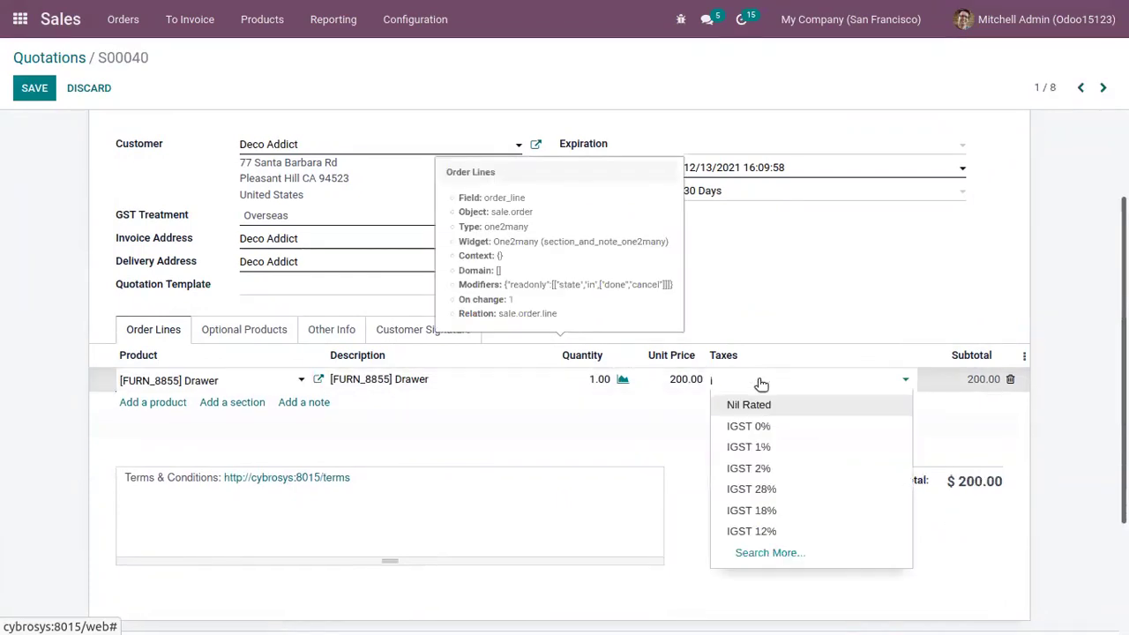
{"action": "type", "text": "igst 2"}
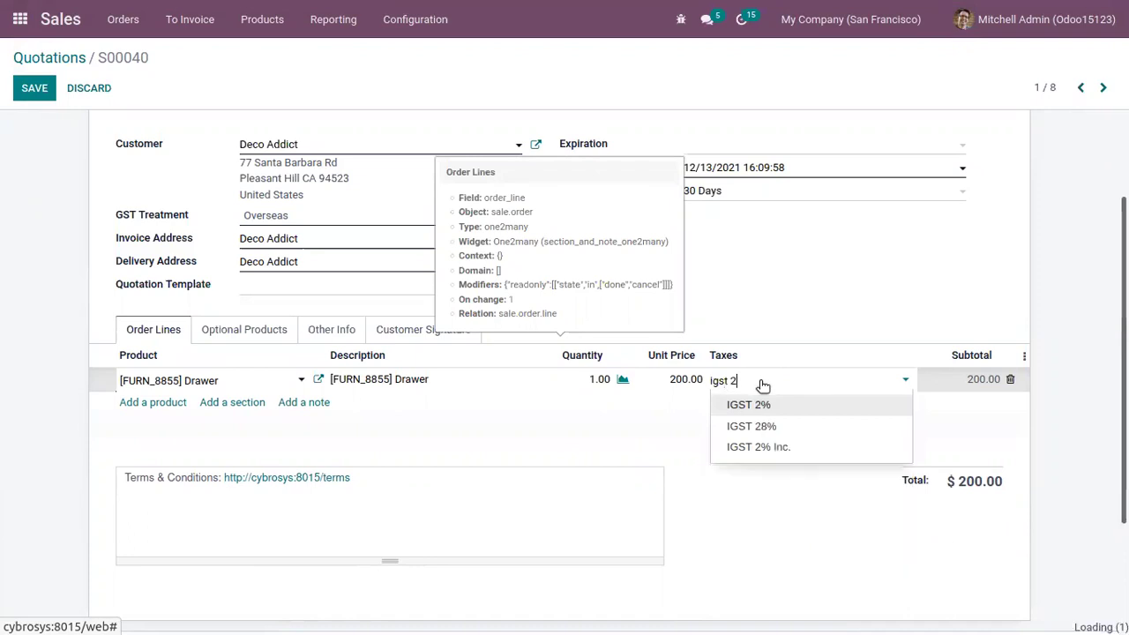
{"action": "left_click", "coordinate": [798, 451]}
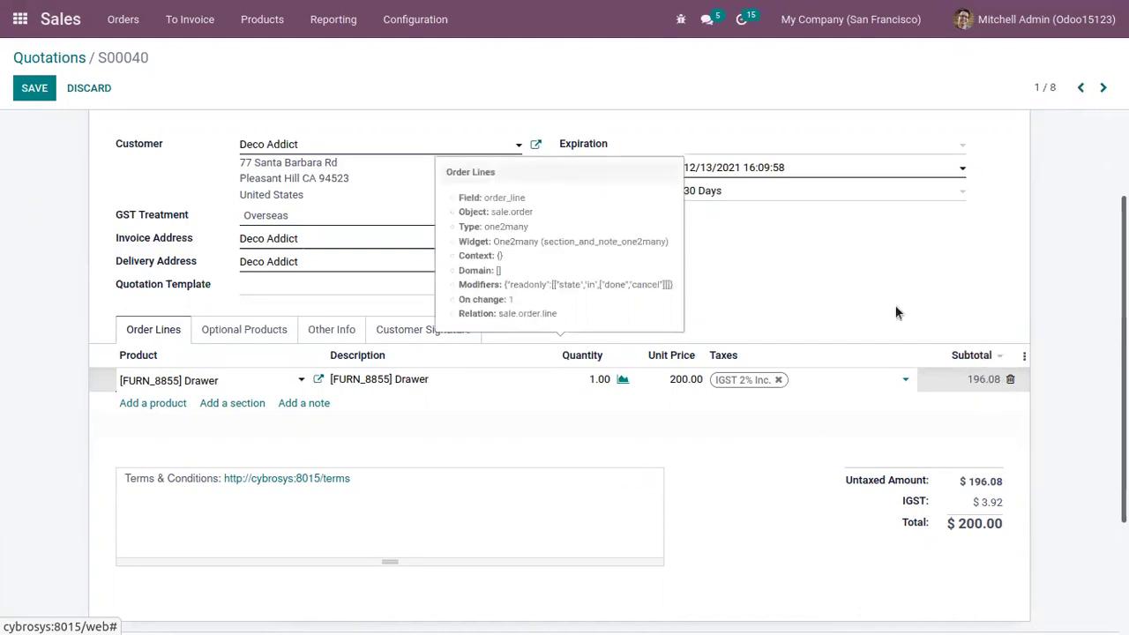
Compare the Drawer line's unit price with its subtotal, delete the line from the quotation, and leave edit mode.
{"action": "left_click", "coordinate": [670, 381]}
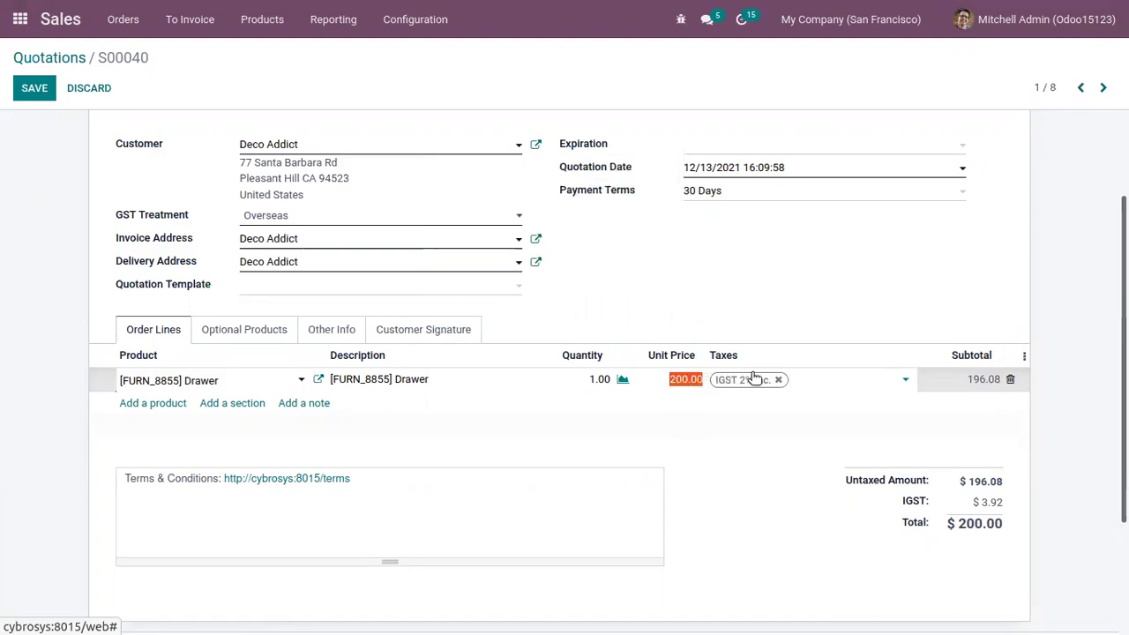
{"action": "left_click", "coordinate": [984, 380]}
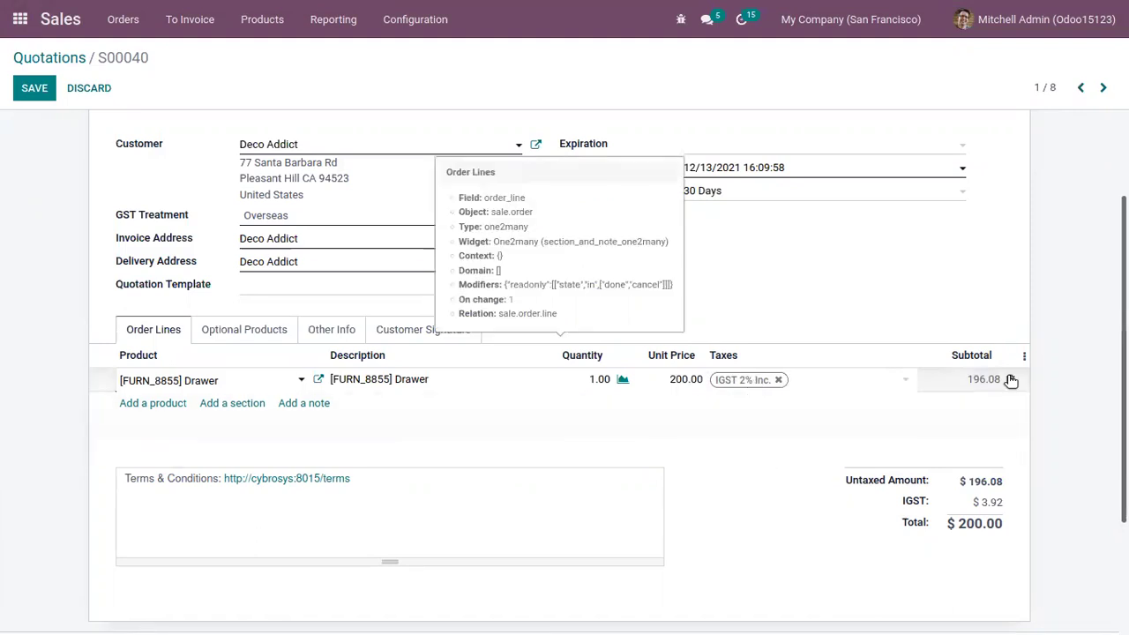
{"action": "left_click", "coordinate": [1011, 379]}
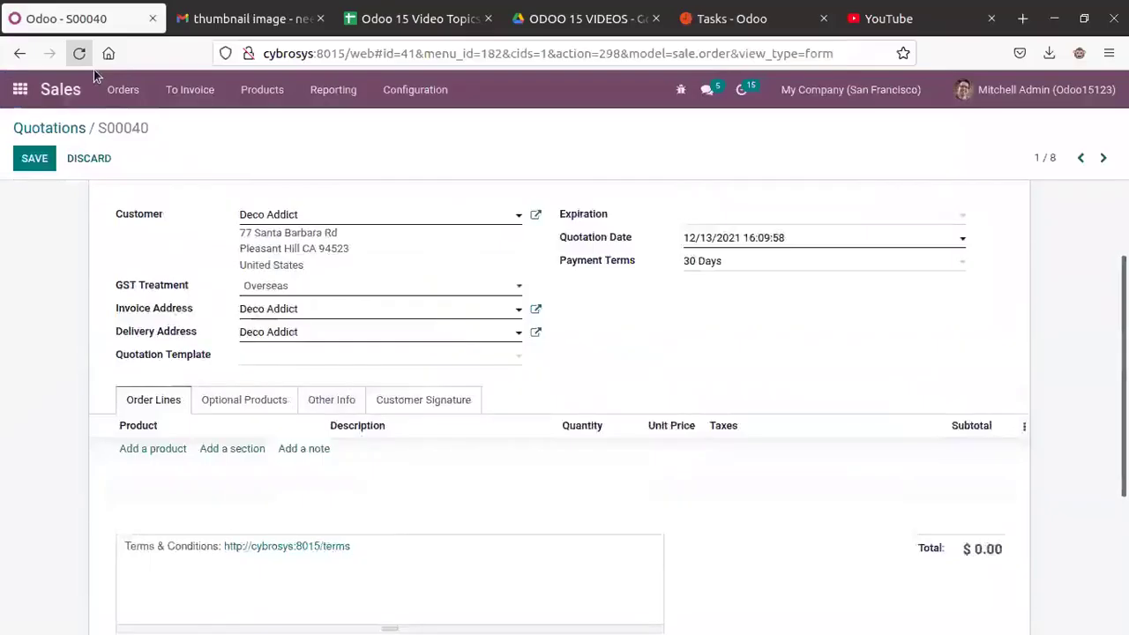
{"action": "left_click", "coordinate": [89, 89]}
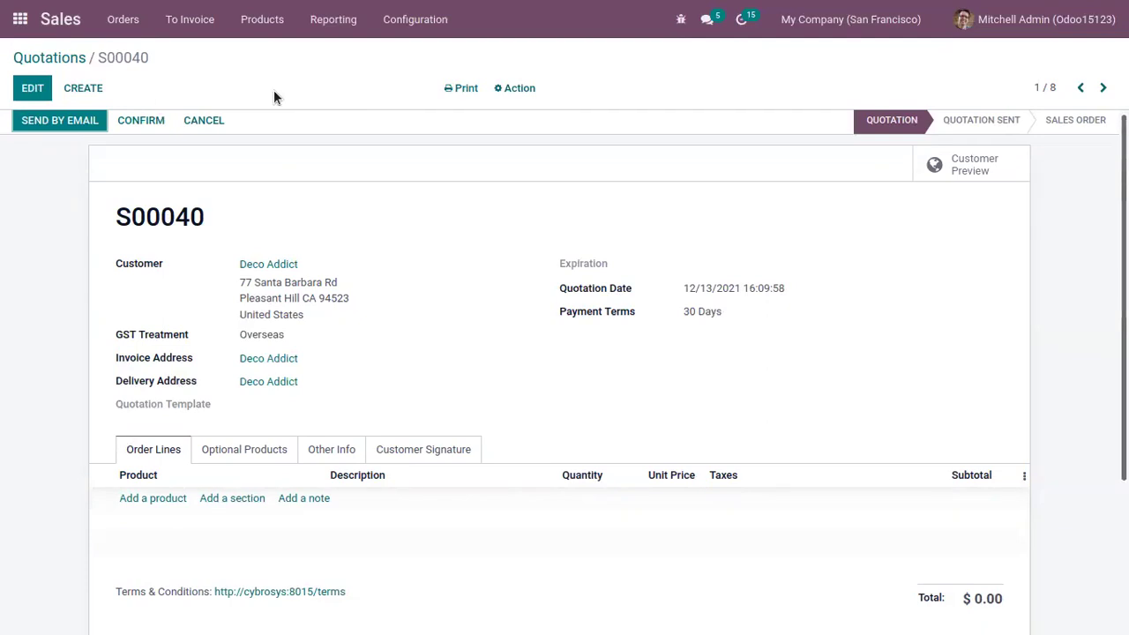
Open the Sales settings and search for the tax options to find the default taxes.
{"action": "left_click", "coordinate": [404, 25]}
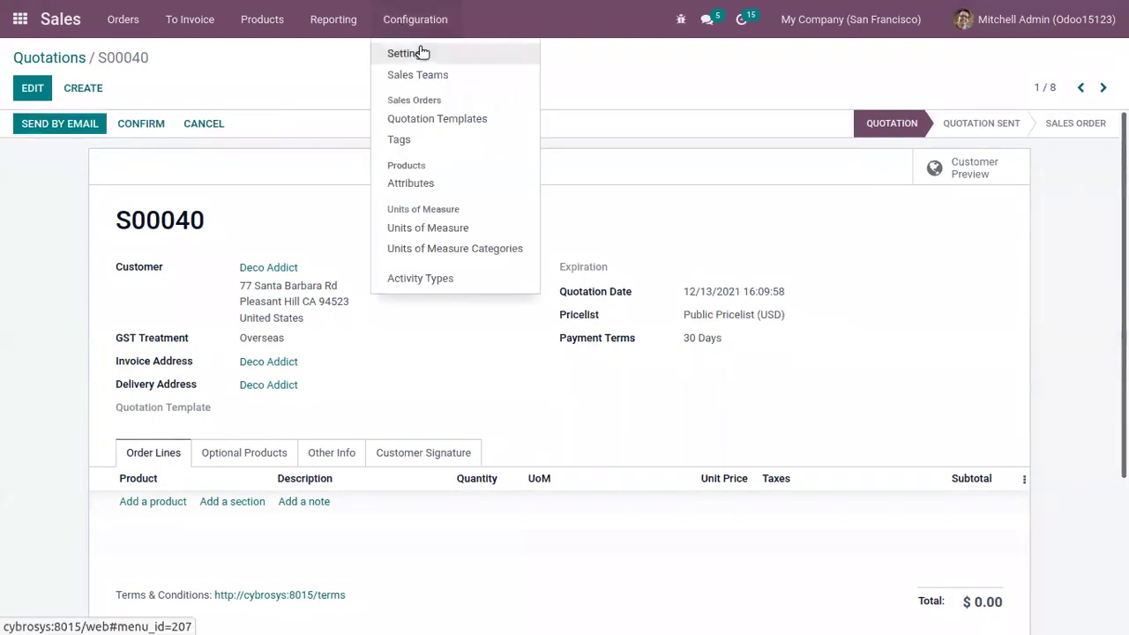
{"action": "left_click", "coordinate": [420, 52]}
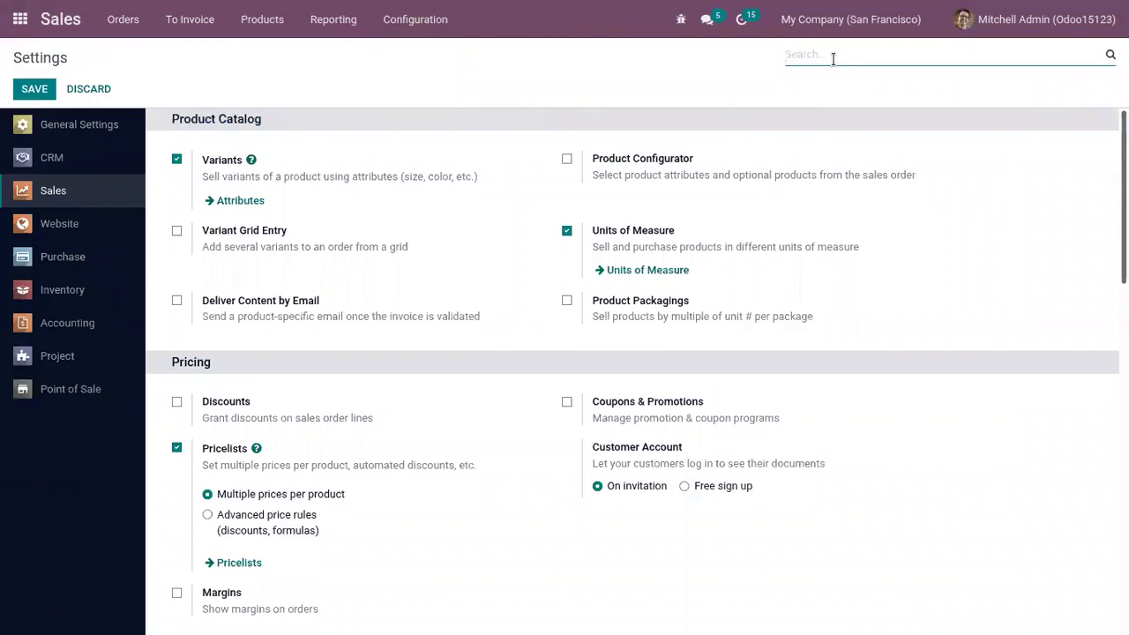
{"action": "type", "text": "tax"}
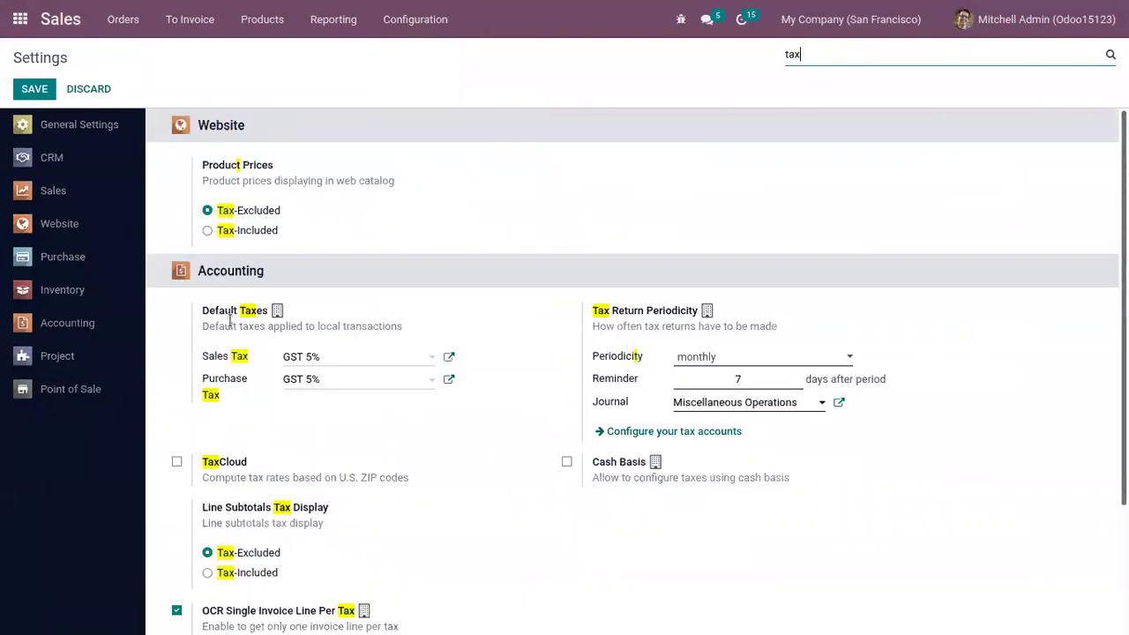
{"action": "scroll", "coordinate": [943, 348], "scroll_direction": "down", "scroll_amount": 1}
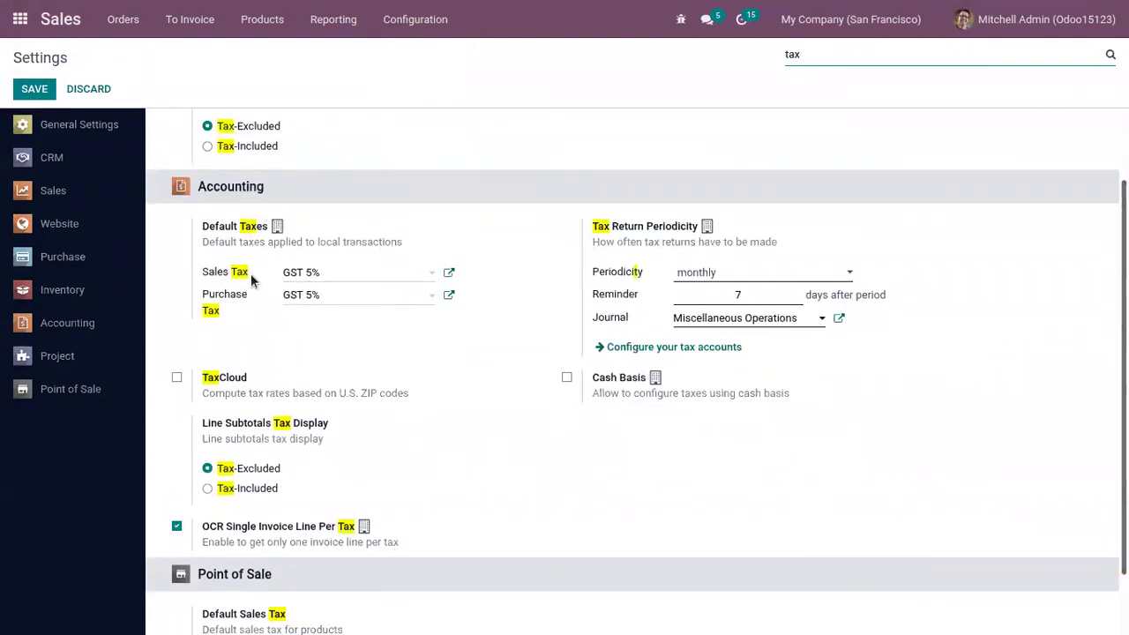
{"action": "mouse_move", "coordinate": [206, 279]}
Set the default Sales Tax to IGST 2% and save the settings.
{"action": "left_click", "coordinate": [341, 275]}
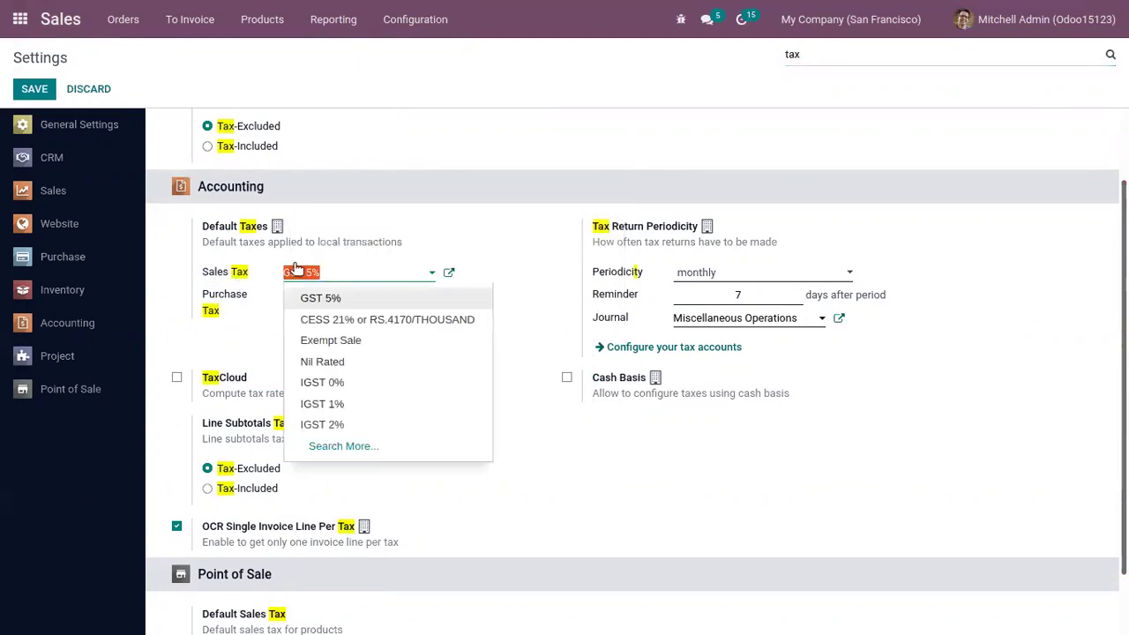
{"action": "type", "text": "is"}
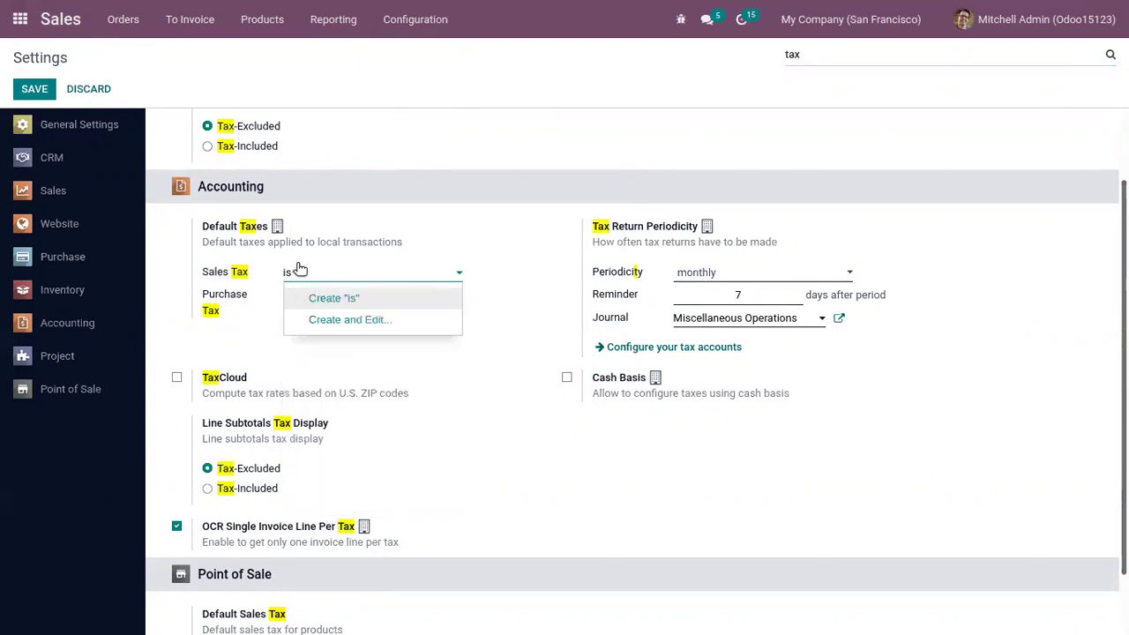
{"action": "key", "text": "BackSpace"}
{"action": "type", "text": "gs"}
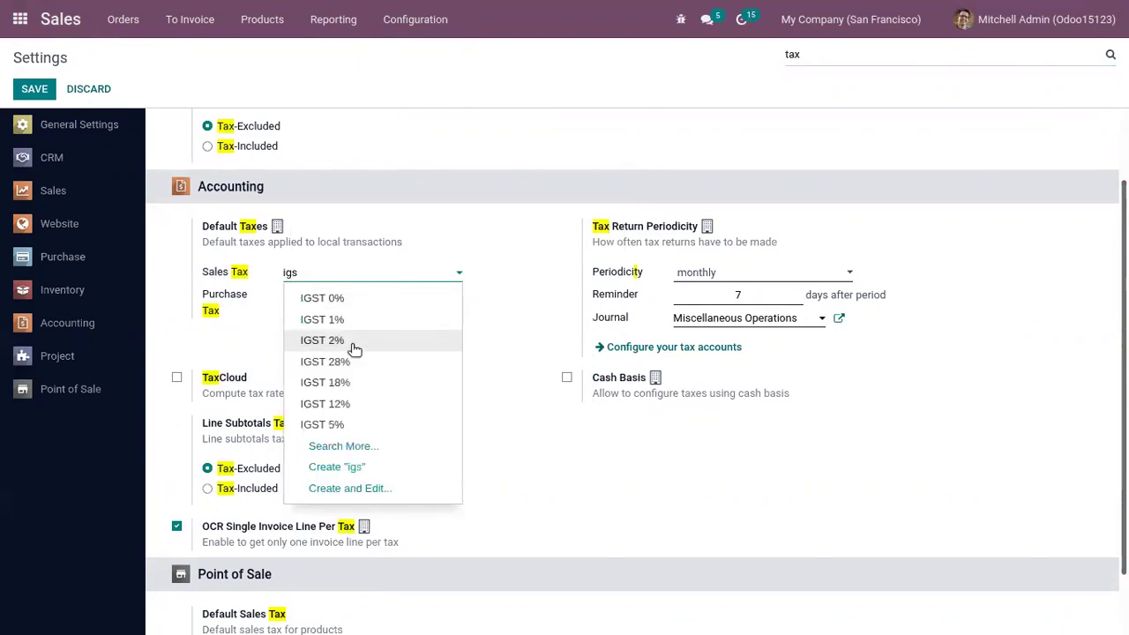
{"action": "left_click", "coordinate": [353, 346]}
{"action": "left_click", "coordinate": [304, 295]}
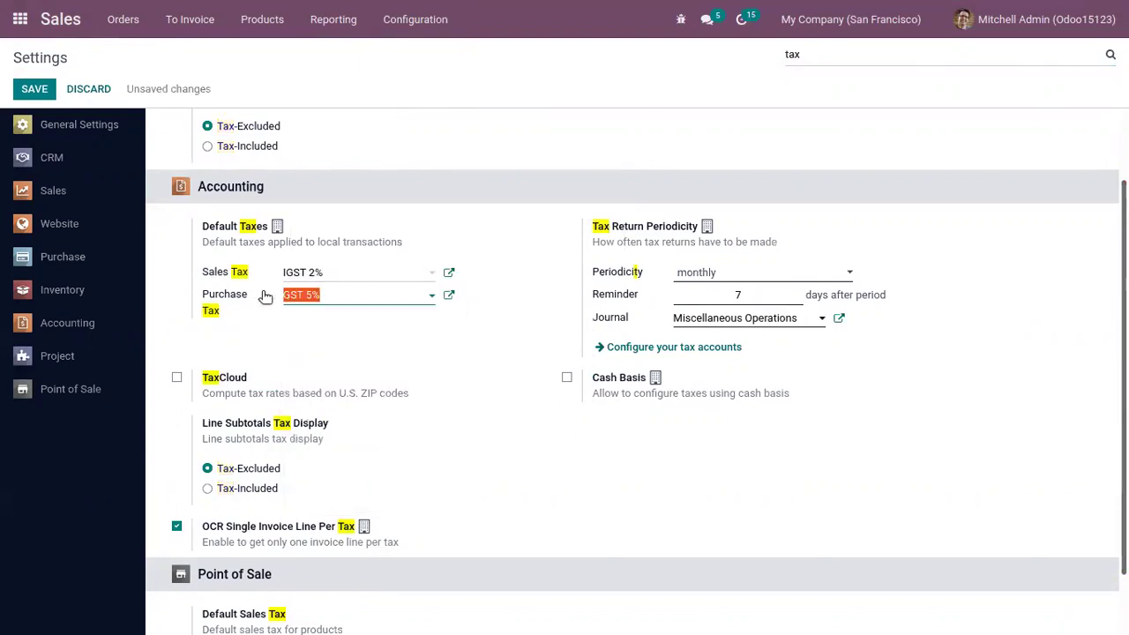
{"action": "left_click", "coordinate": [436, 223]}
{"action": "left_click", "coordinate": [27, 84]}
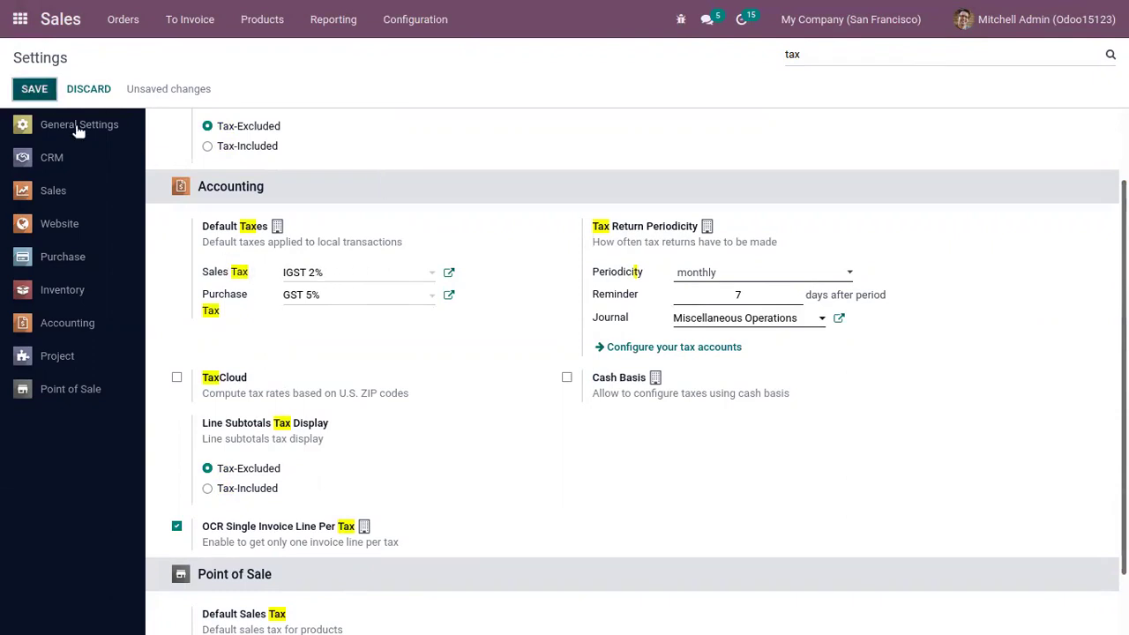
Open a blank new product form to check its default customer tax, and return to the products list.
{"action": "left_click", "coordinate": [286, 19]}
{"action": "left_click", "coordinate": [291, 50]}
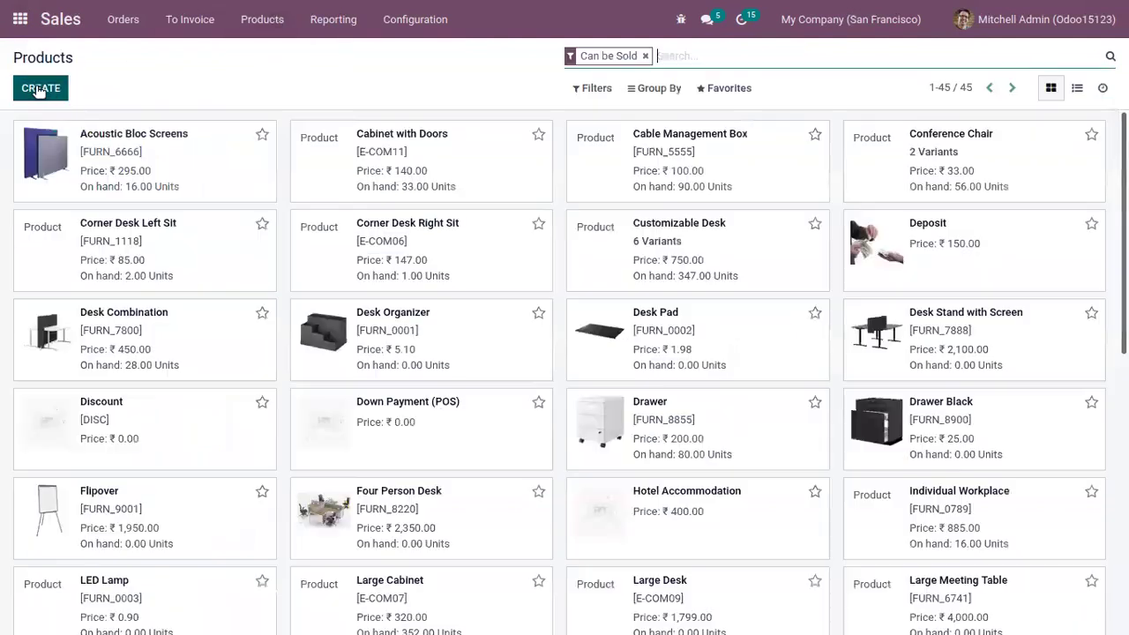
{"action": "left_click", "coordinate": [41, 88]}
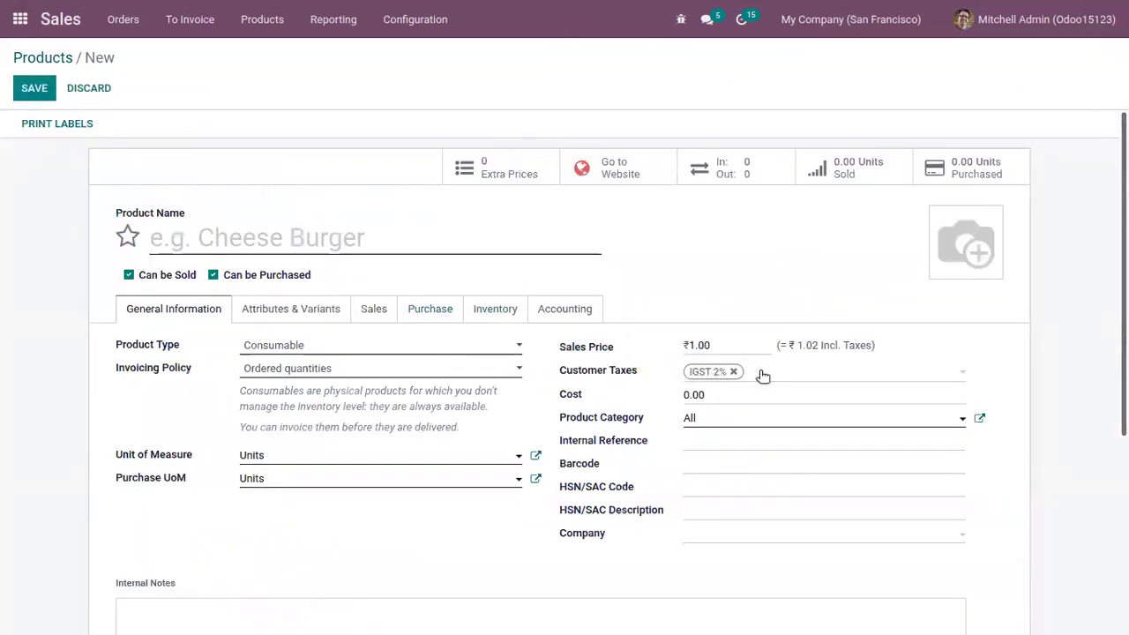
{"action": "left_click", "coordinate": [42, 57]}
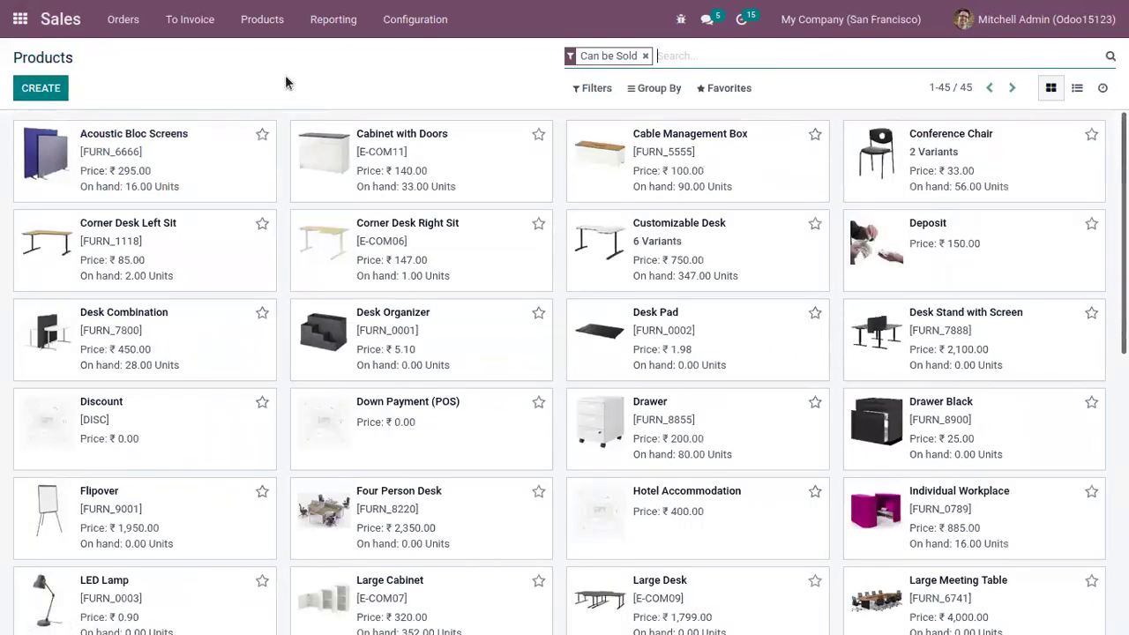
Create a new pricelist named B2C Pricelist(INR) and save it.
{"action": "left_click", "coordinate": [416, 19]}
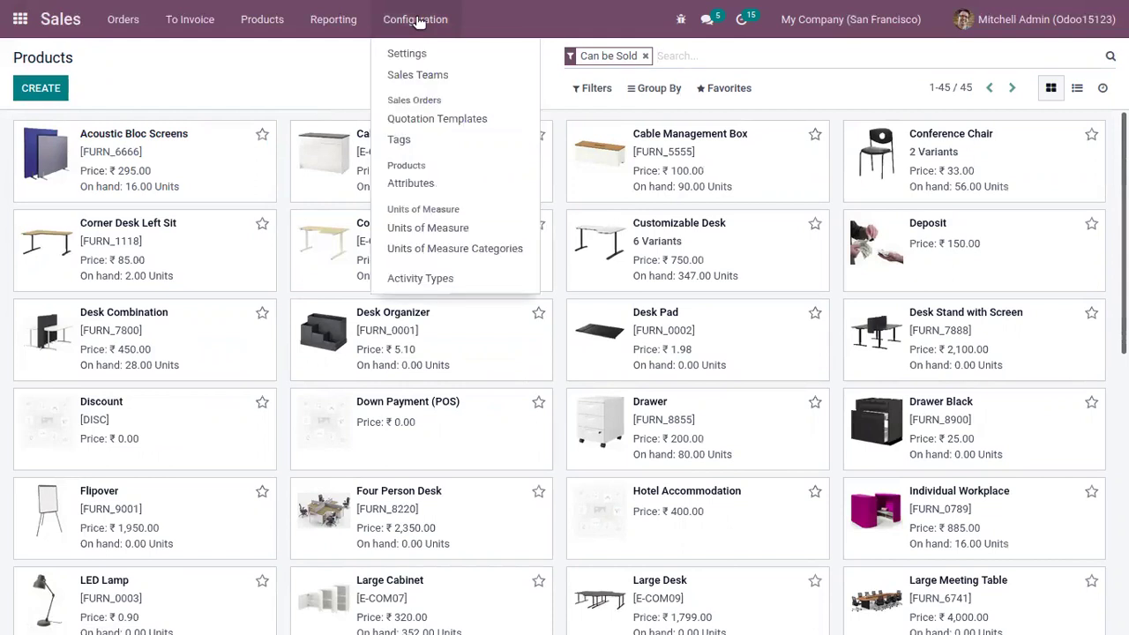
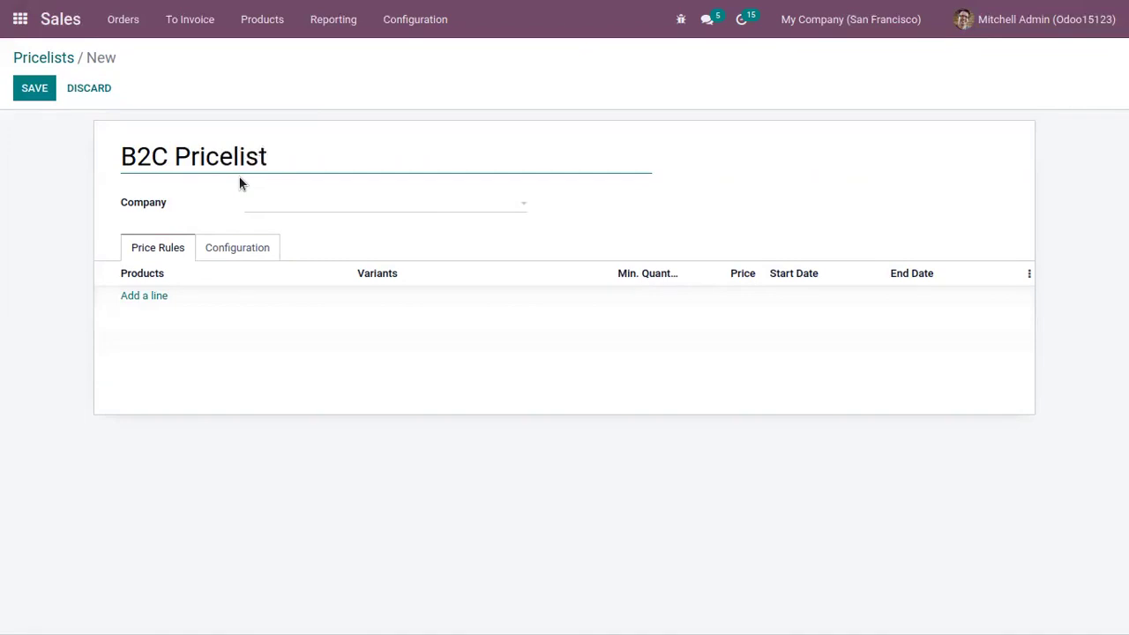
{"action": "type", "text": ")"}
{"action": "type", "text": "INR"}
{"action": "left_click", "coordinate": [43, 91]}
Save the new B2C pricelist and look over its configuration options before returning to its price rules.
{"action": "left_click", "coordinate": [33, 88]}
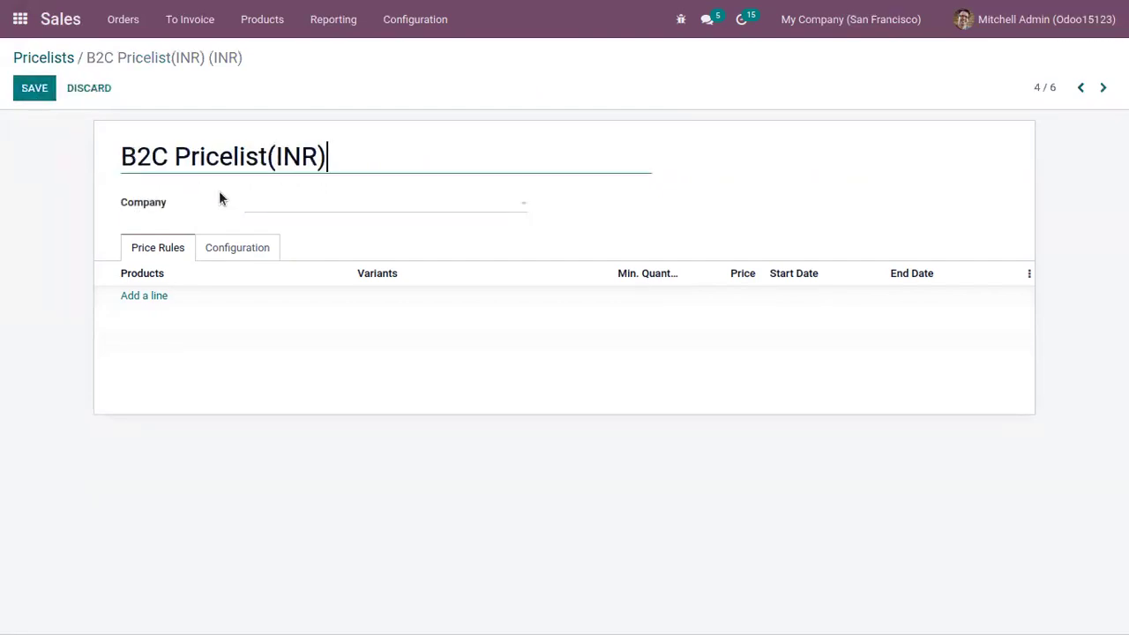
{"action": "left_click", "coordinate": [228, 251]}
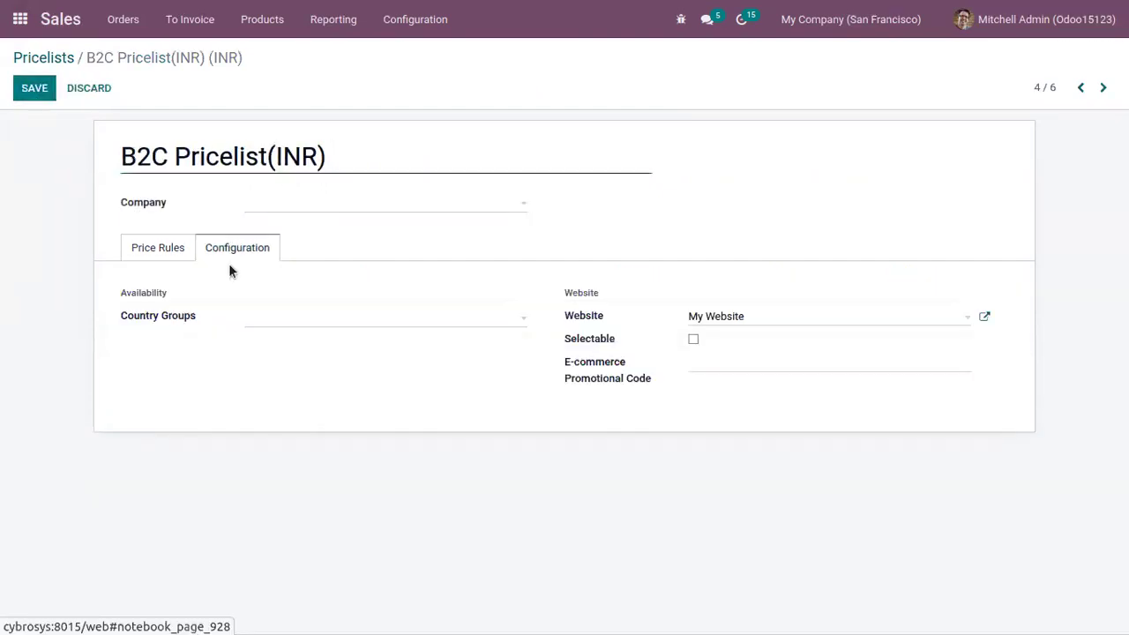
{"action": "left_click", "coordinate": [179, 253]}
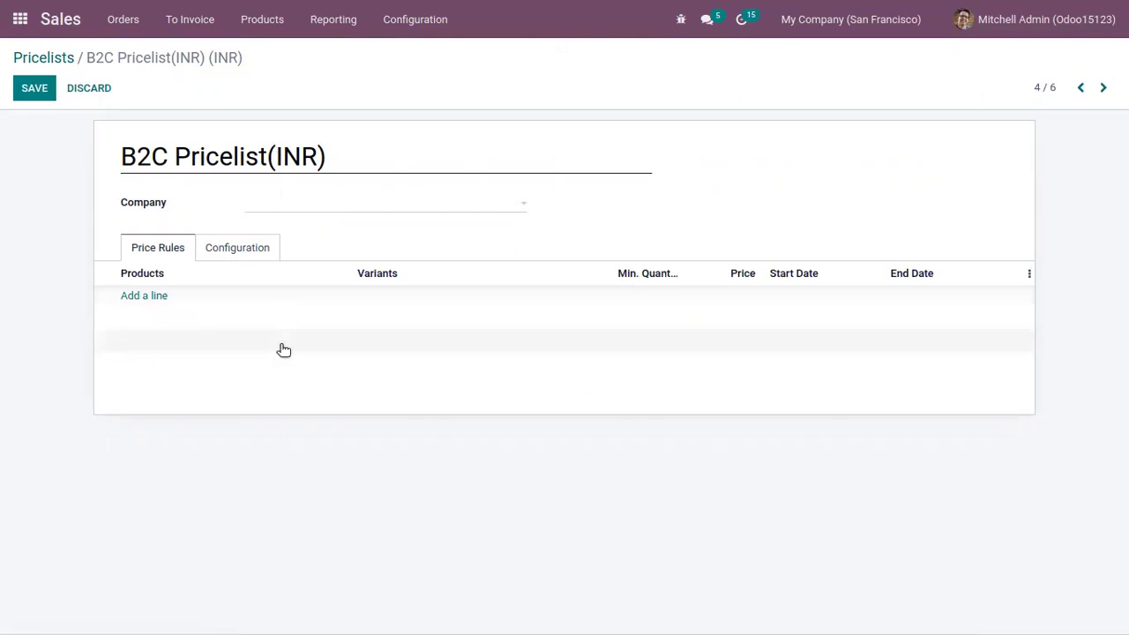
Add a B2C price rule for [FURN_8855] Drawer with minimum quantity 1 and price 250, and save the pricelist.
{"action": "left_click", "coordinate": [150, 295]}
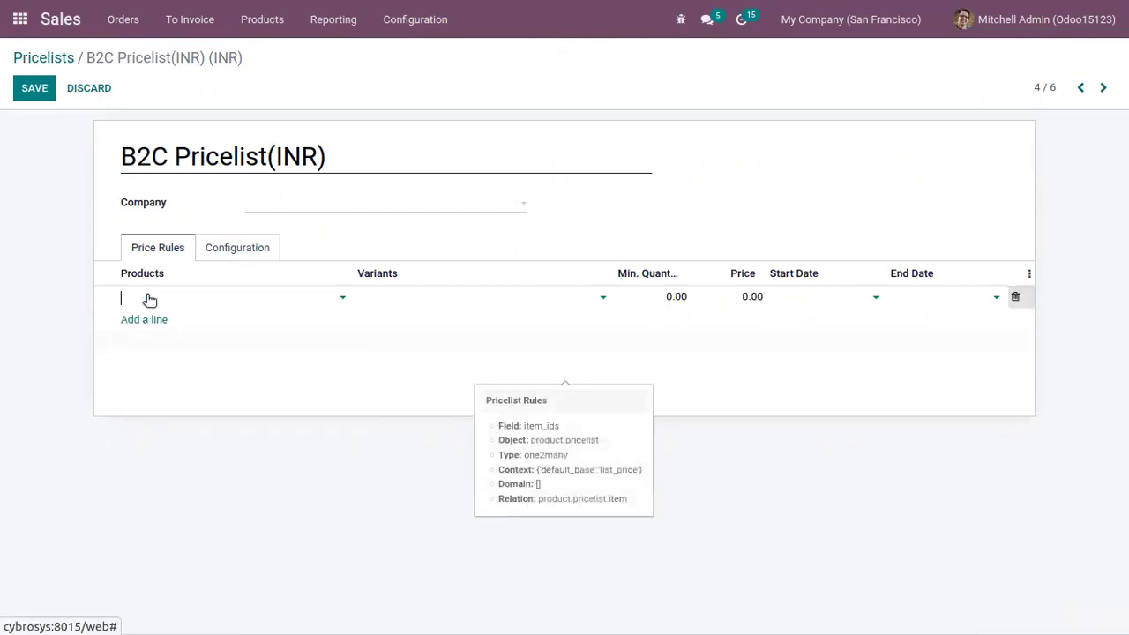
{"action": "left_click", "coordinate": [155, 299]}
{"action": "type", "text": "Dr"}
{"action": "left_click", "coordinate": [238, 324]}
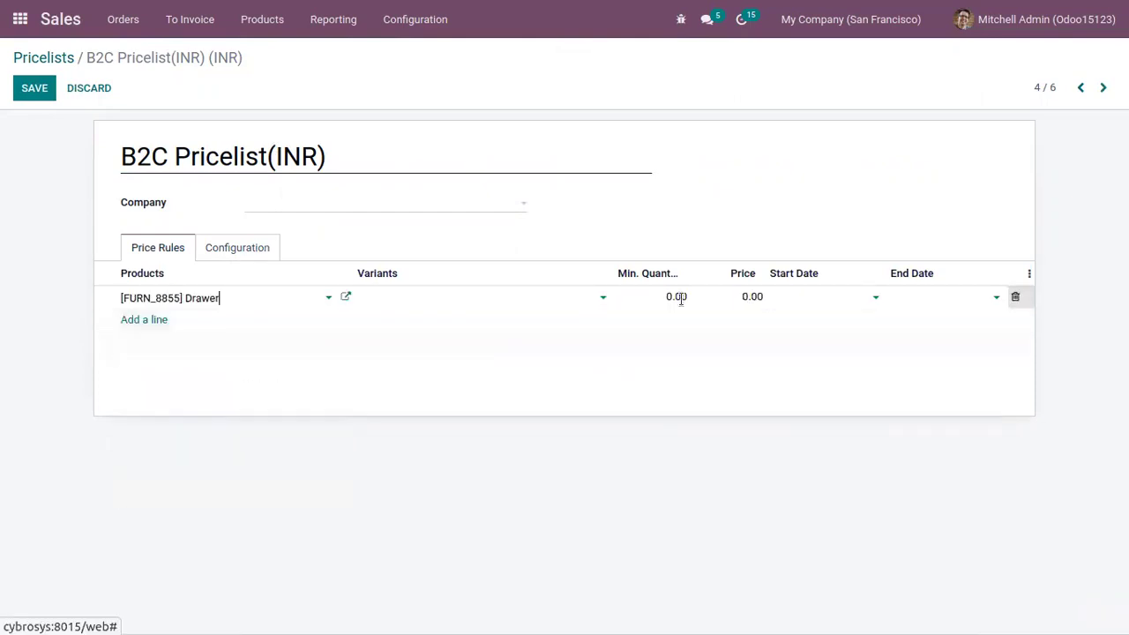
{"action": "left_click", "coordinate": [676, 298]}
{"action": "type", "text": "1"}
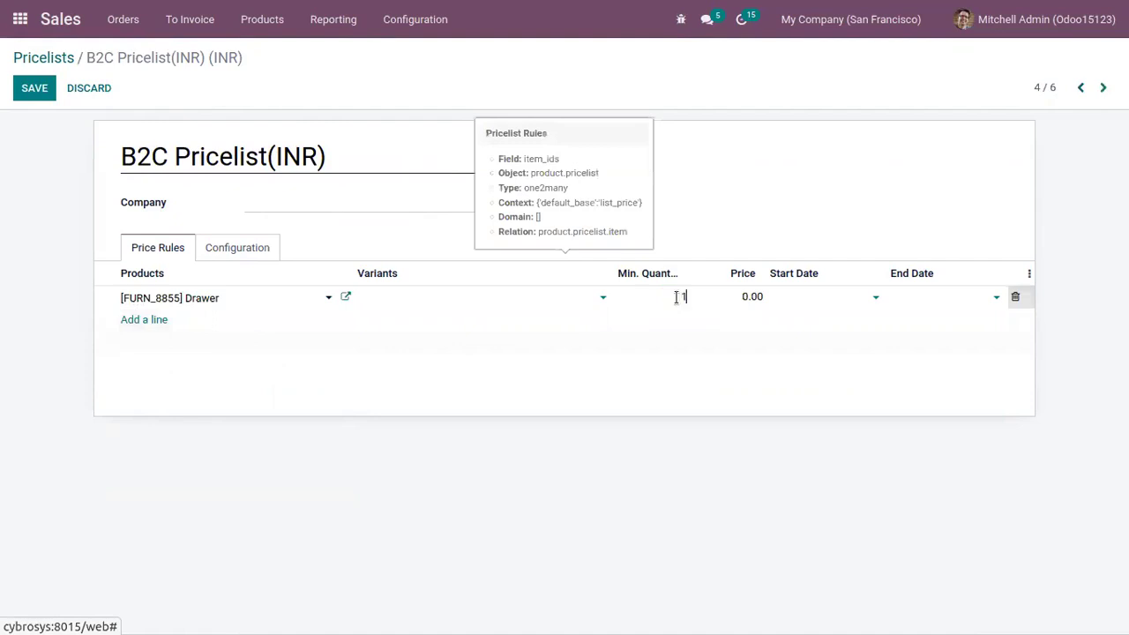
{"action": "left_click", "coordinate": [743, 296]}
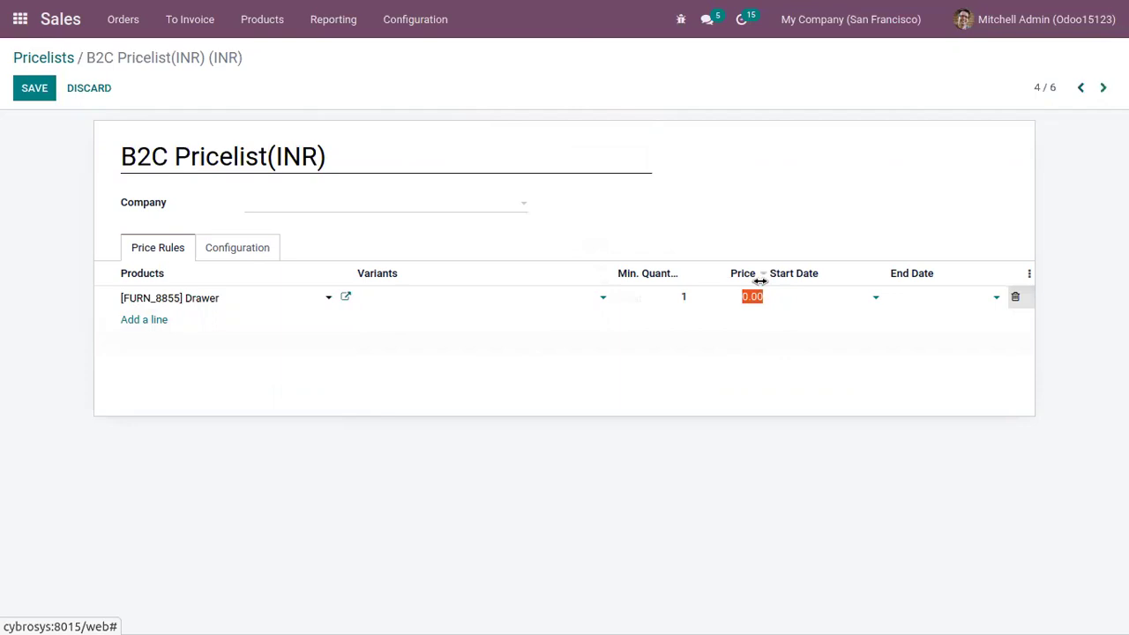
{"action": "type", "text": "25"}
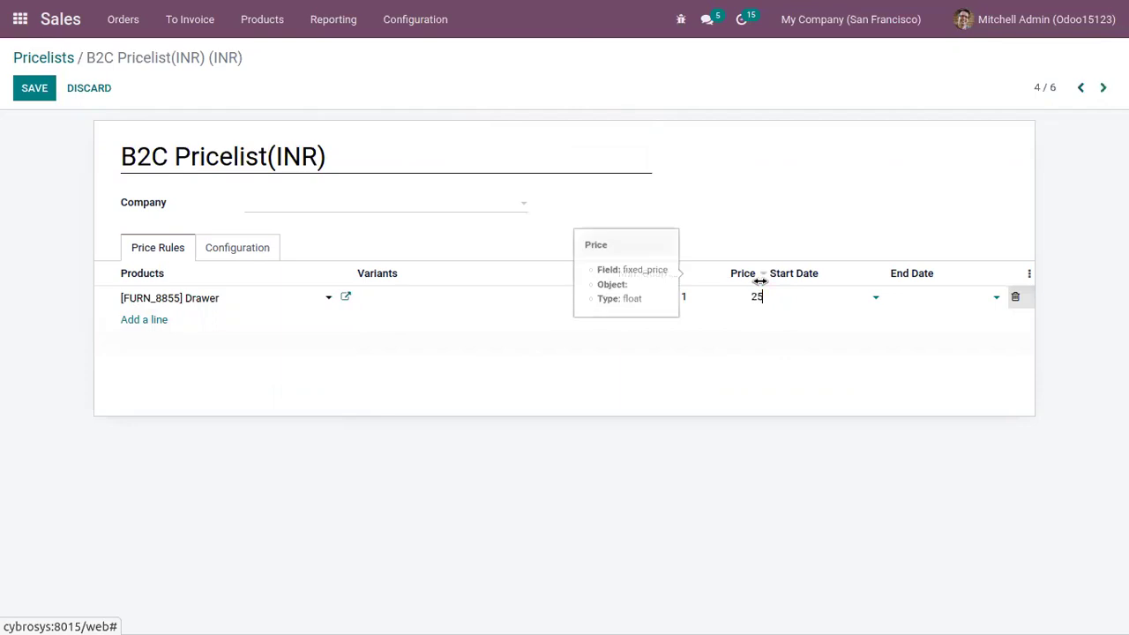
{"action": "type", "text": "0"}
{"action": "left_click", "coordinate": [44, 92]}
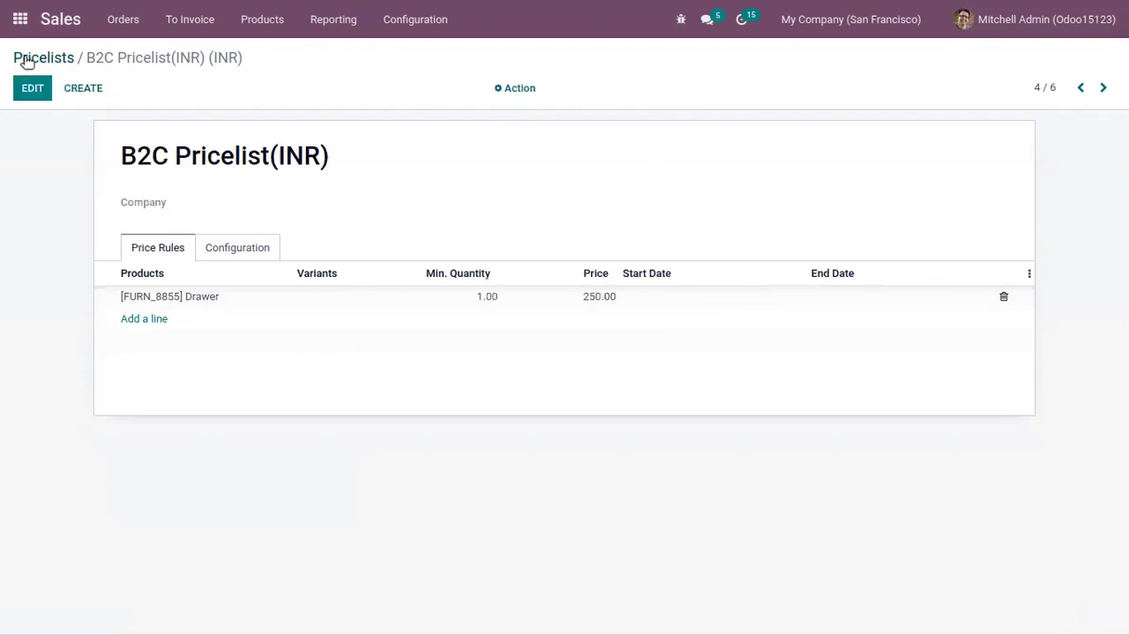
{"action": "left_click", "coordinate": [25, 57]}
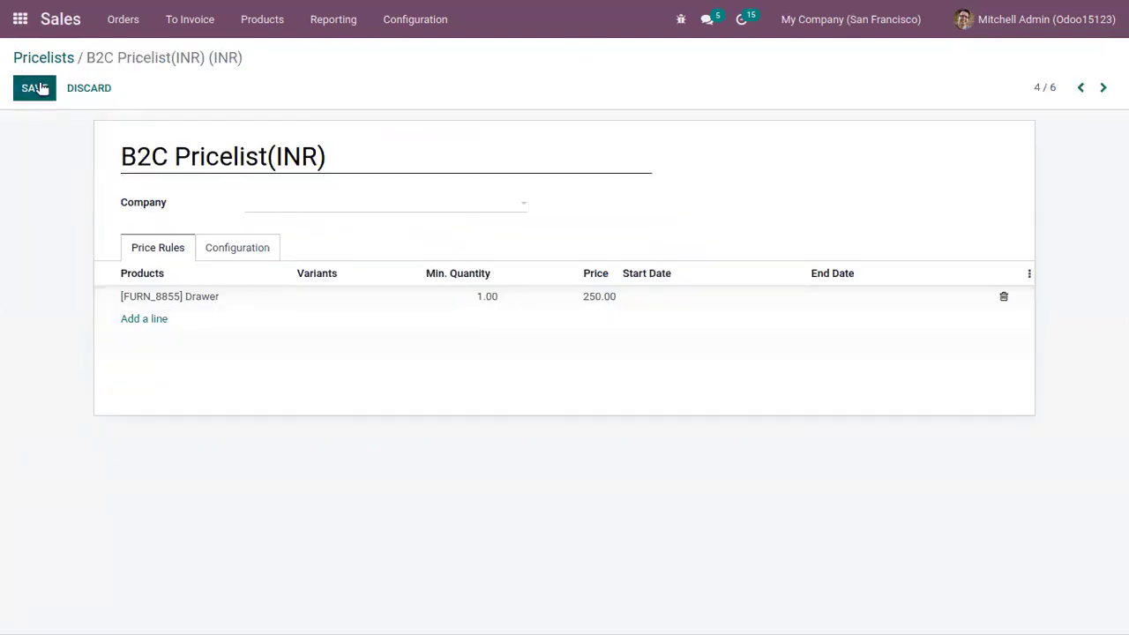
{"action": "left_click", "coordinate": [35, 88]}
Start another new pricelist and name it B2B Pricelist(INR).
{"action": "left_click", "coordinate": [45, 55]}
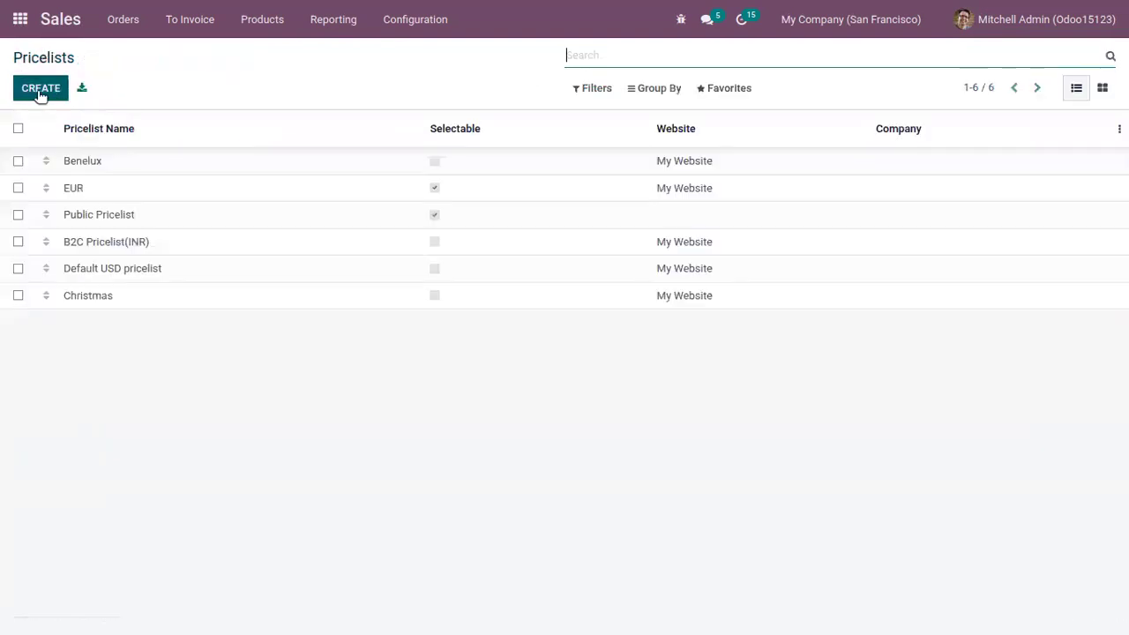
{"action": "left_click", "coordinate": [38, 92]}
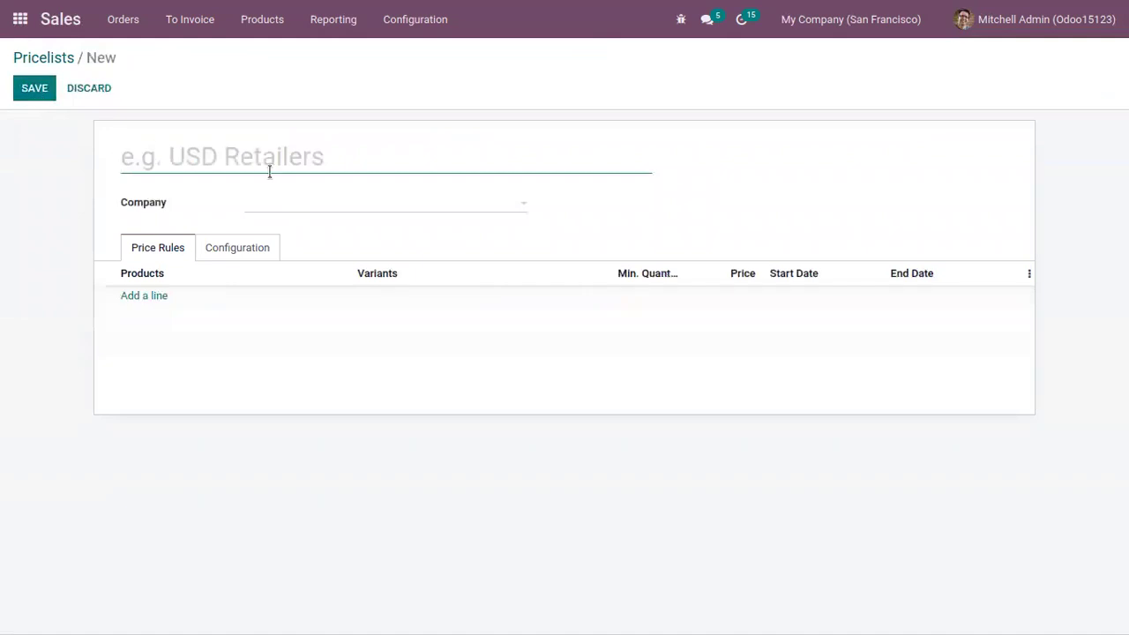
{"action": "type", "text": "b2b"}
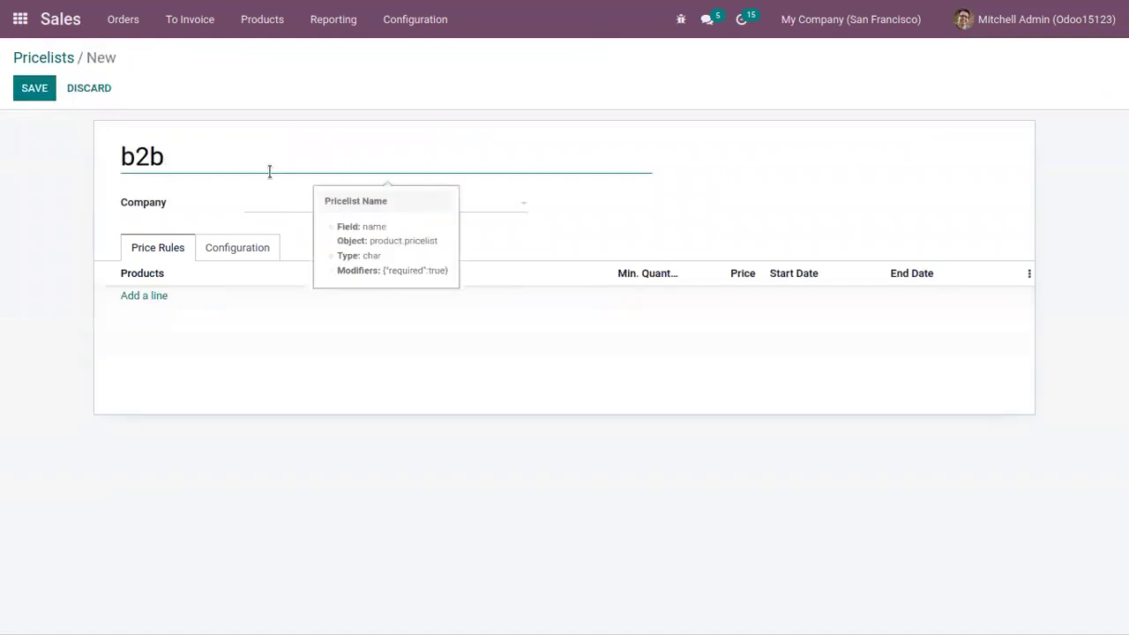
{"action": "key", "text": "BackSpace"}
{"action": "key", "text": "BackSpace"}
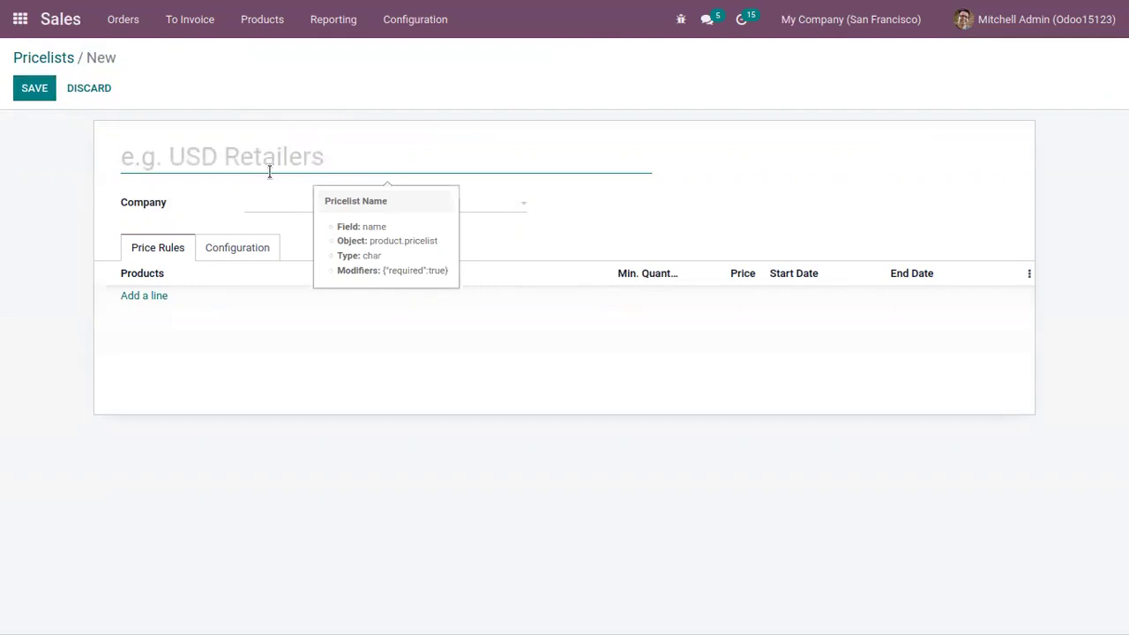
{"action": "type", "text": "B2B"}
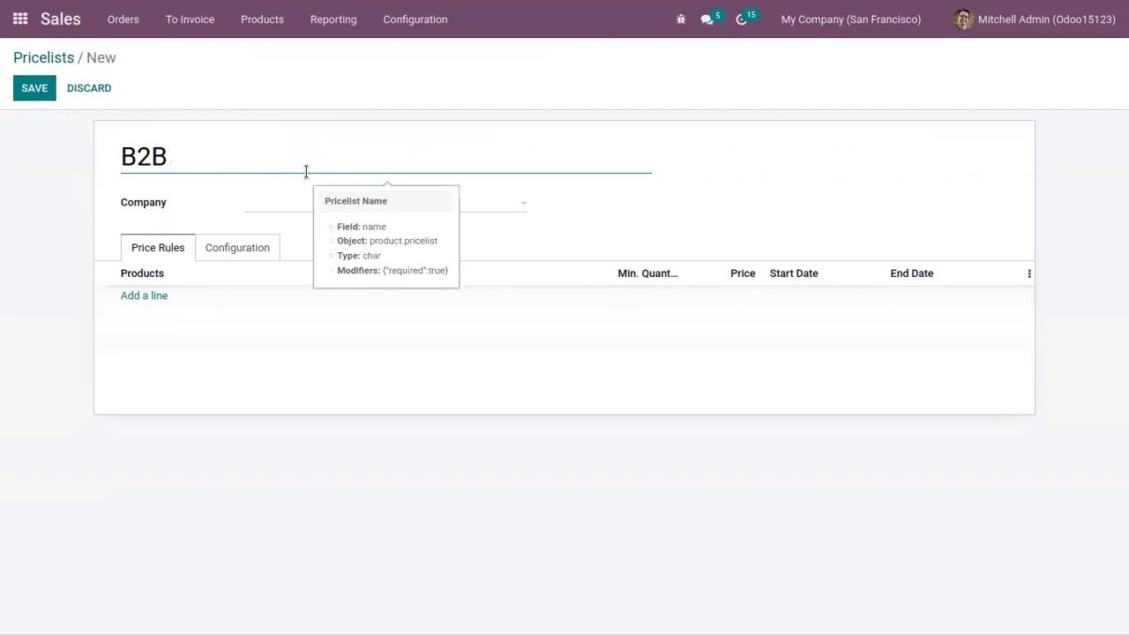
{"action": "type", "text": " Pricelist(INR)"}
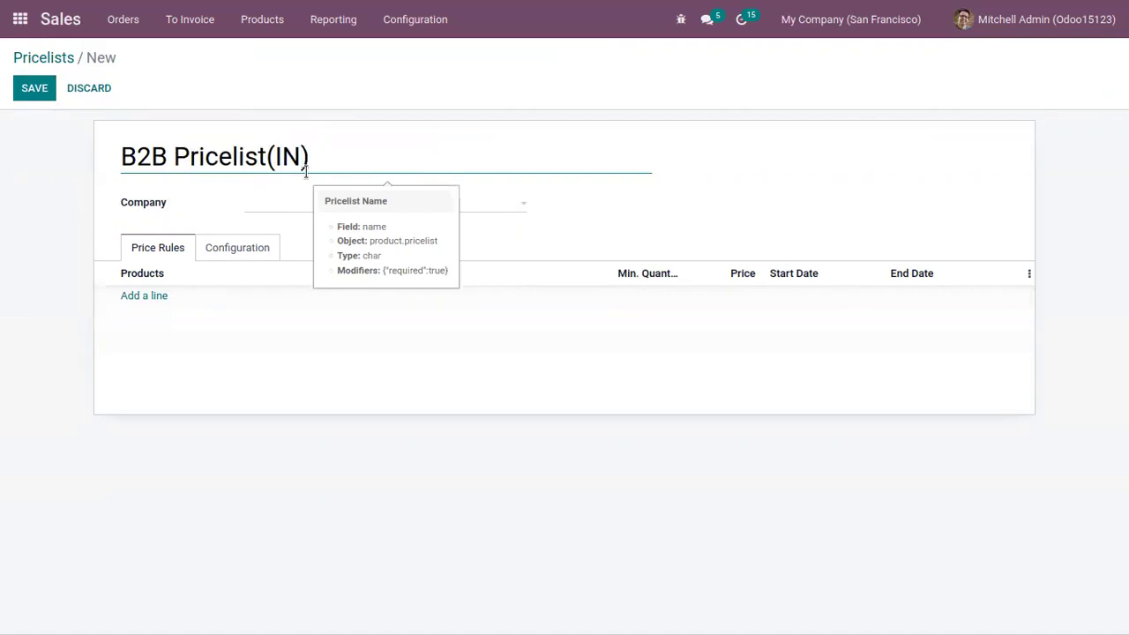
Add a B2B price rule for [FURN_8855] Drawer with minimum quantity 1 and price 245, and save the pricelist.
{"action": "left_click", "coordinate": [147, 295]}
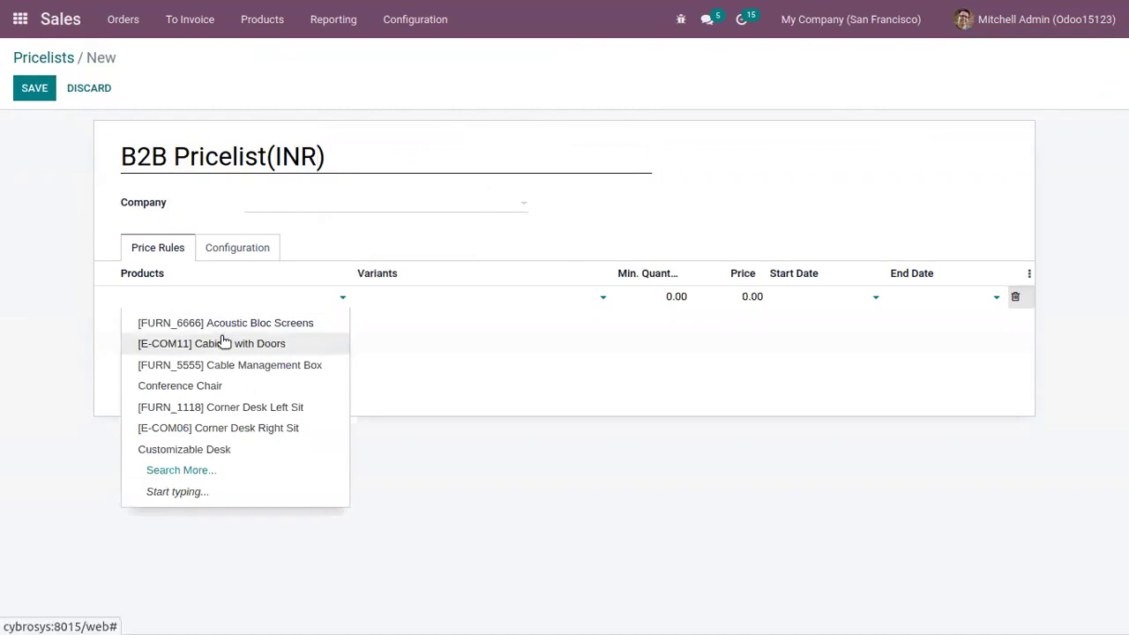
{"action": "type", "text": "dr"}
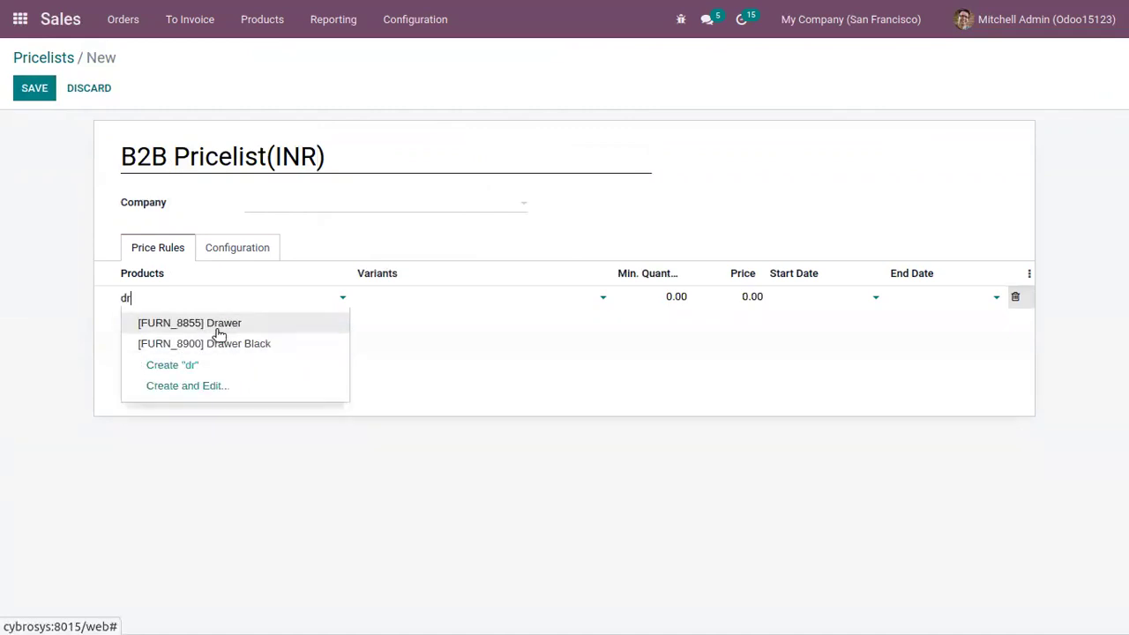
{"action": "left_click", "coordinate": [218, 324]}
{"action": "left_click", "coordinate": [675, 296]}
{"action": "type", "text": "1"}
{"action": "left_click", "coordinate": [746, 295]}
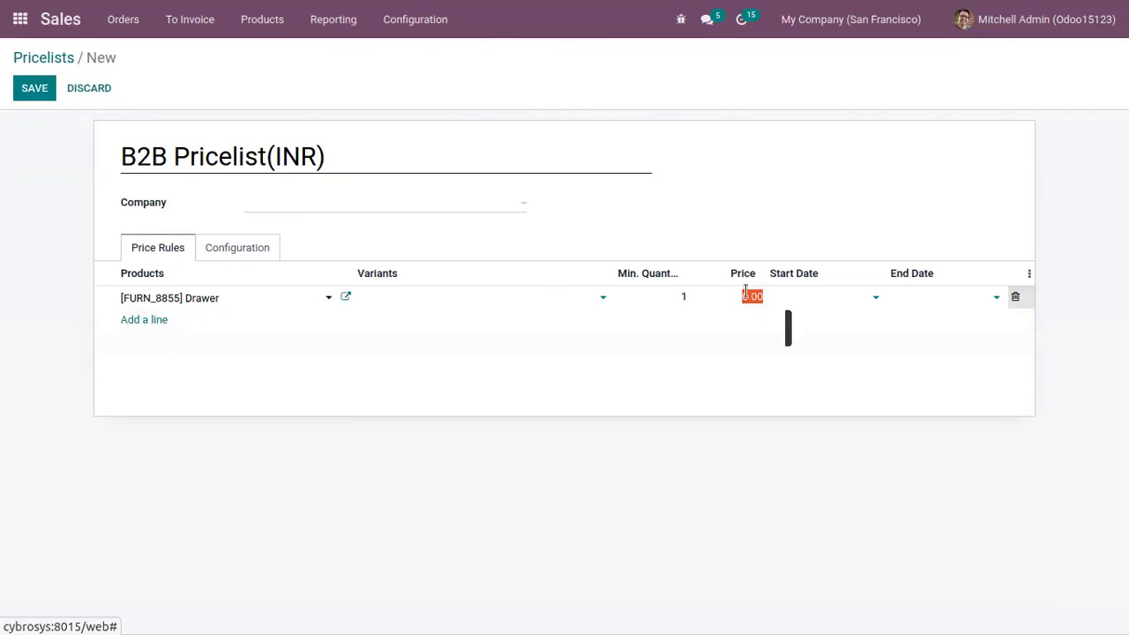
{"action": "type", "text": "245"}
{"action": "left_click", "coordinate": [29, 93]}
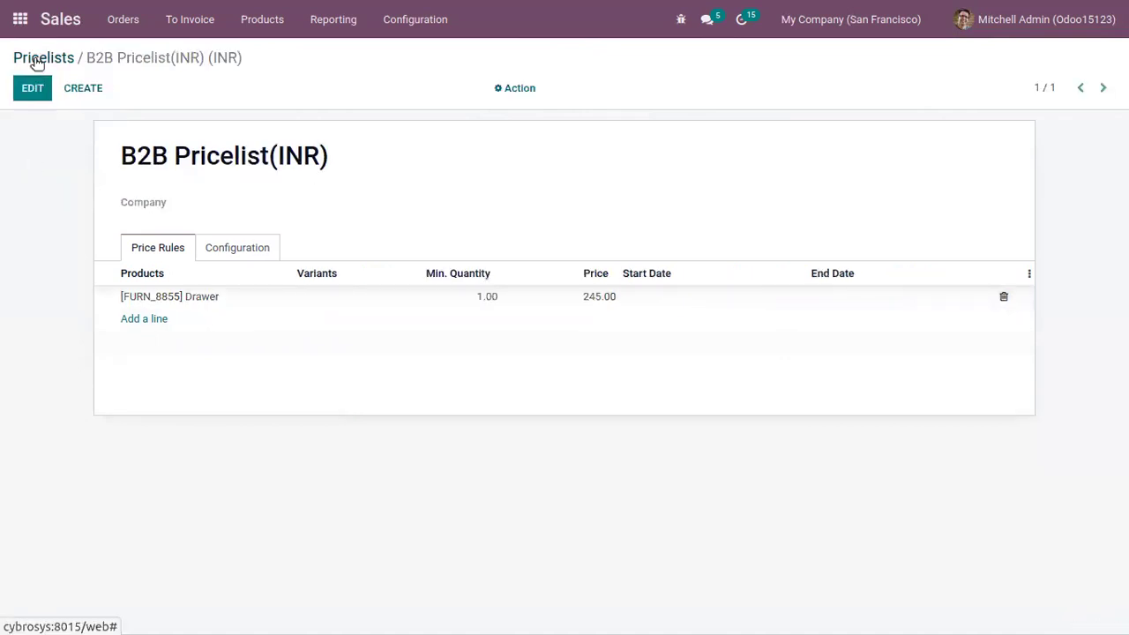
Remove the (INR) suffix from the B2B pricelist so it is named B2B Pricelist, and save it.
{"action": "left_click", "coordinate": [37, 60]}
{"action": "left_click", "coordinate": [237, 242]}
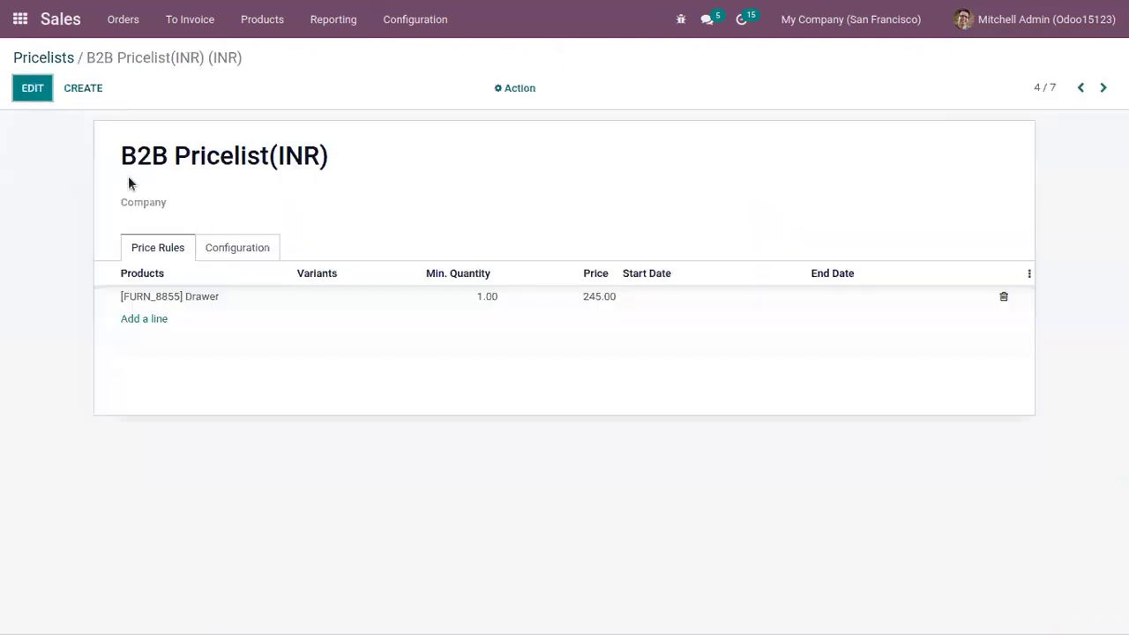
{"action": "left_click", "coordinate": [32, 87]}
{"action": "left_click_drag", "start_coordinate": [327, 158], "coordinate": [266, 159]}
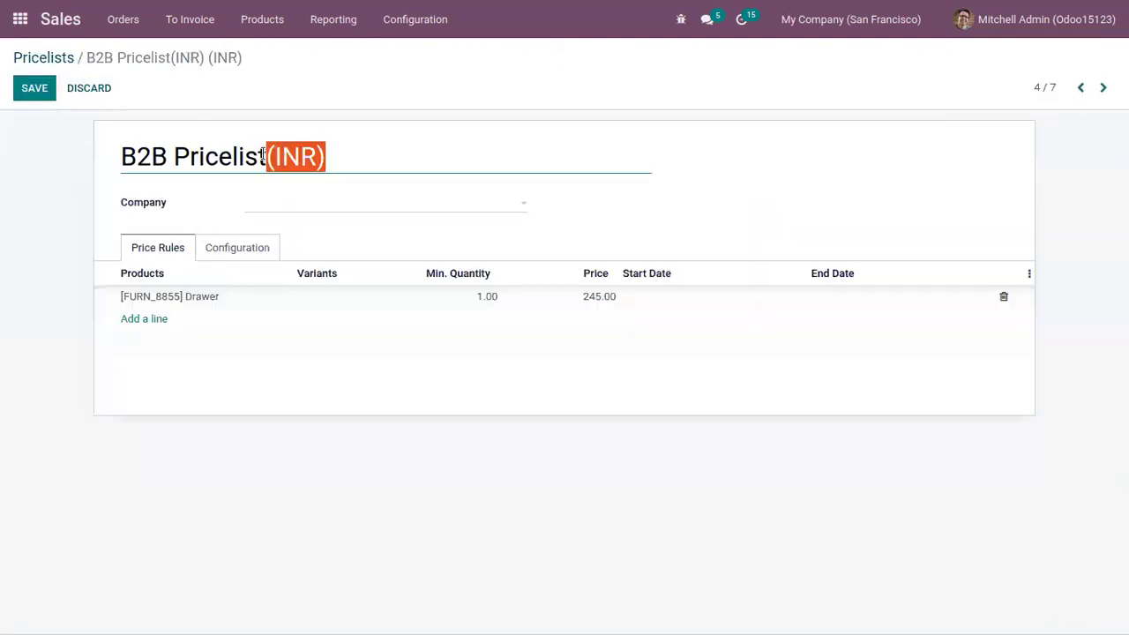
{"action": "key", "text": "BackSpace"}
{"action": "left_click", "coordinate": [34, 88]}
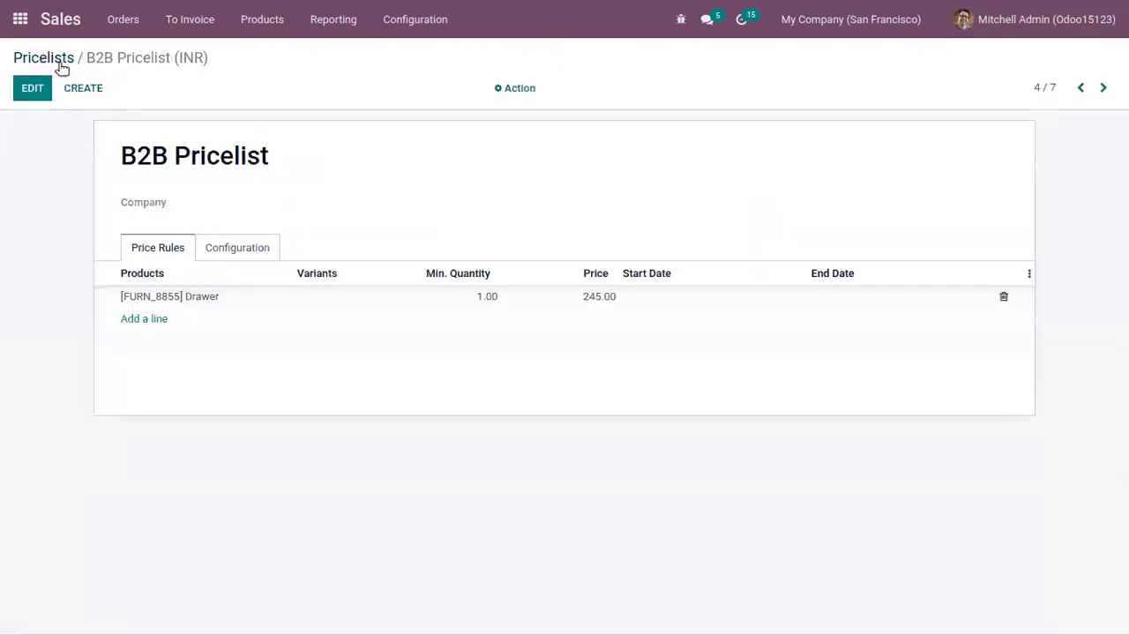
Rename the B2C pricelist to B2C Pricelist without the (INR) suffix, save it, and return to the pricelists.
{"action": "left_click", "coordinate": [44, 59]}
{"action": "left_click", "coordinate": [194, 265]}
{"action": "left_click", "coordinate": [33, 89]}
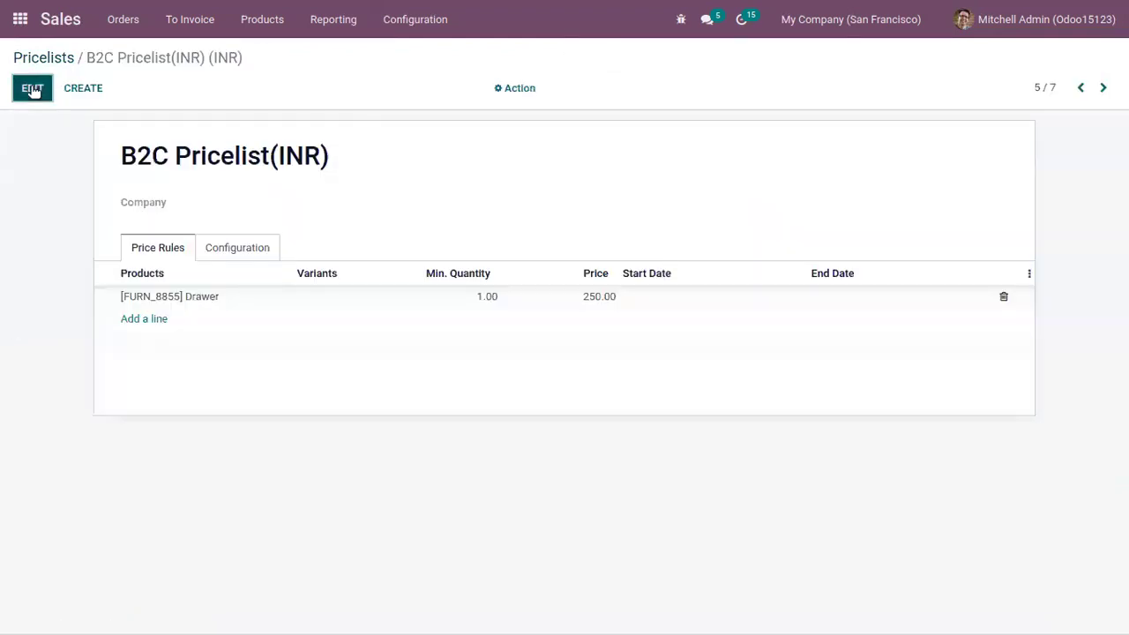
{"action": "left_click_drag", "start_coordinate": [328, 157], "coordinate": [270, 152]}
{"action": "key", "text": "BackSpace"}
{"action": "left_click", "coordinate": [35, 88]}
{"action": "left_click", "coordinate": [44, 58]}
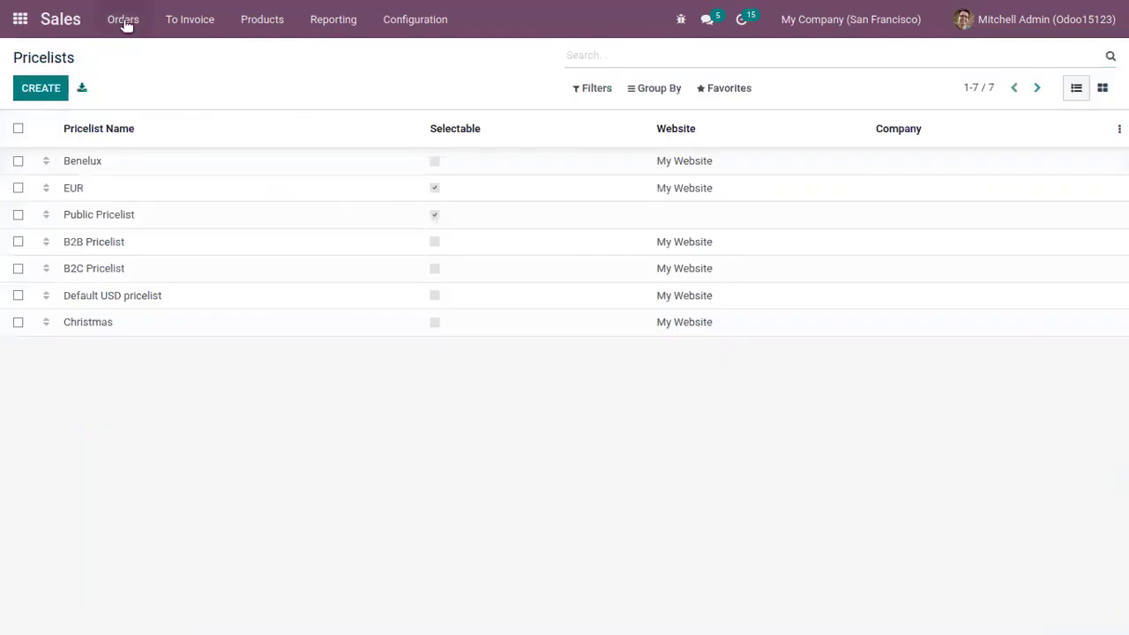
Assign B2B Pricelist (INR) as the sales pricelist of the Registered Customer contact and save the record.
{"action": "left_click", "coordinate": [123, 27]}
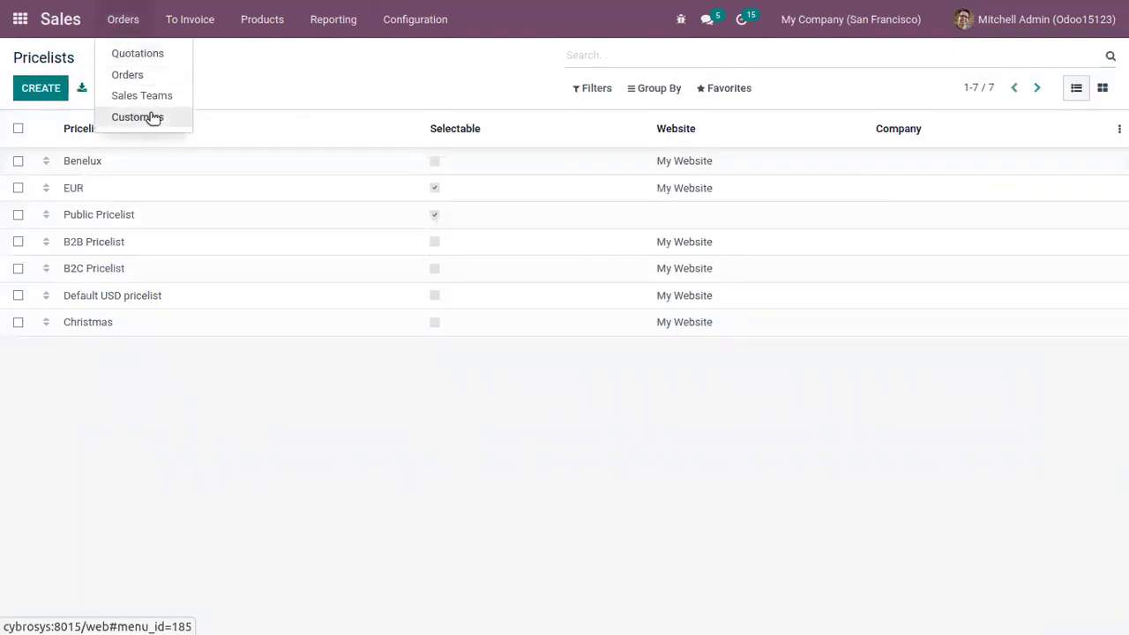
{"action": "left_click", "coordinate": [148, 115]}
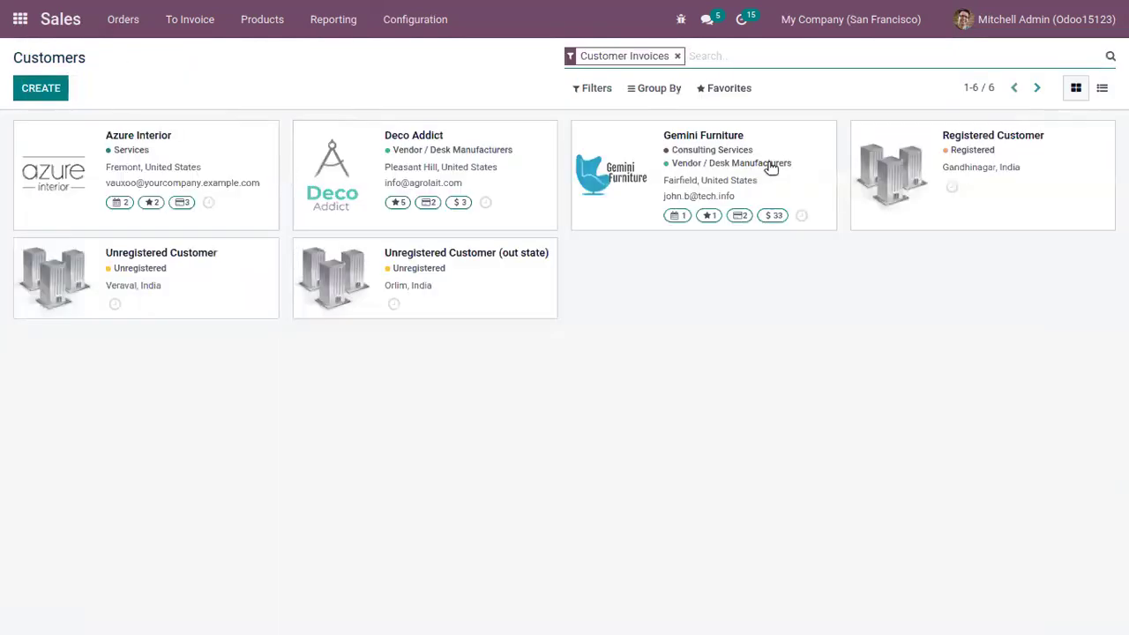
{"action": "left_click", "coordinate": [868, 152]}
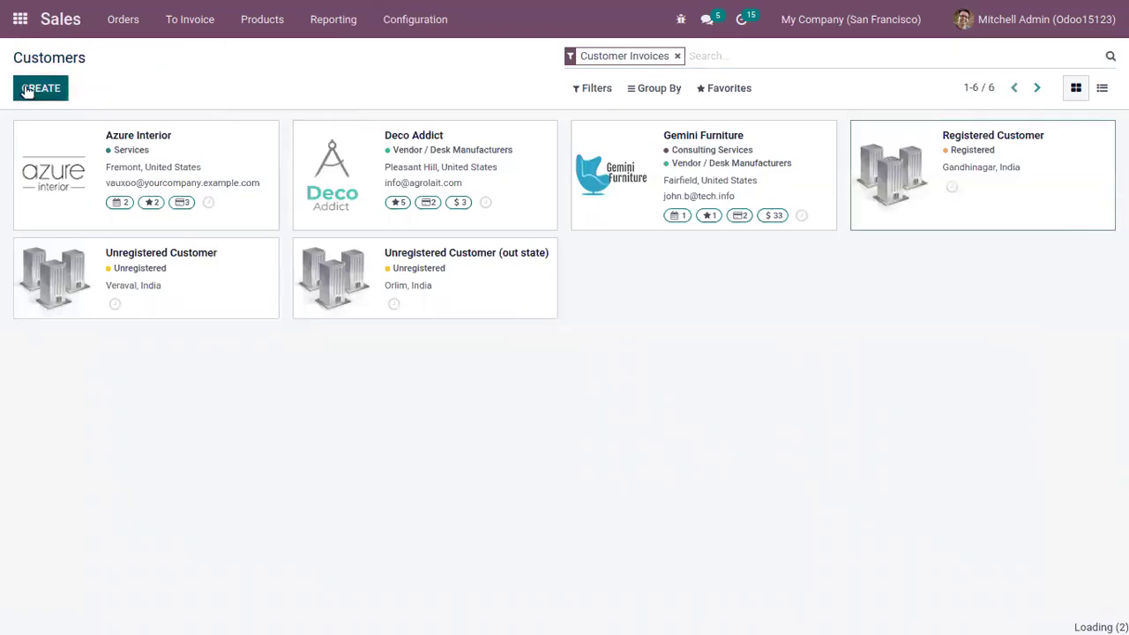
{"action": "key", "text": "alt+a"}
{"action": "left_click", "coordinate": [272, 445]}
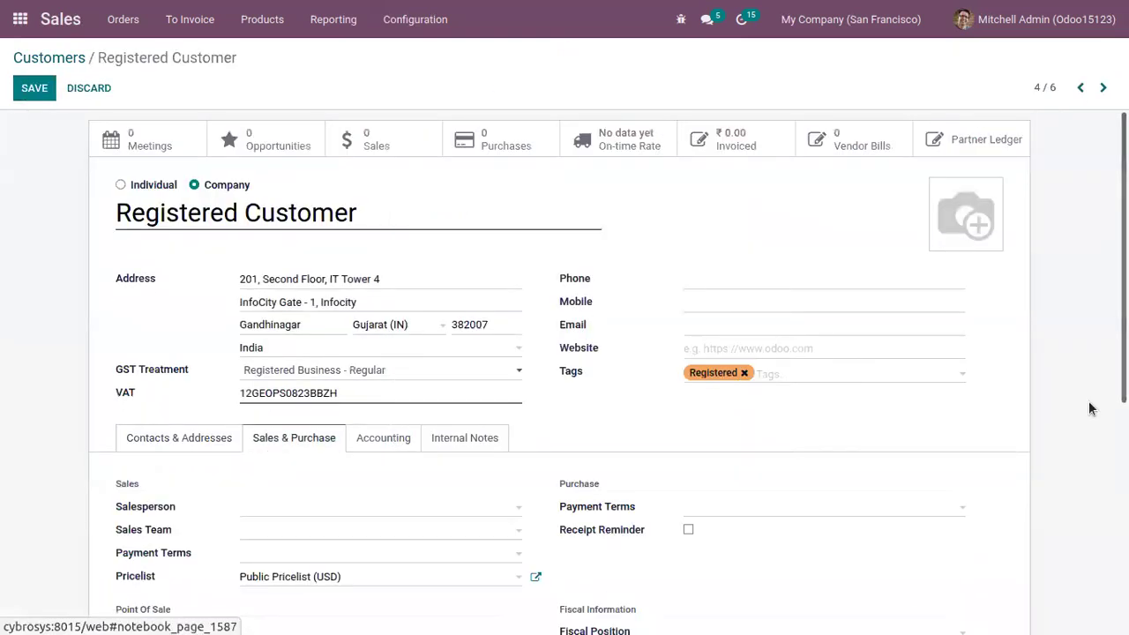
{"action": "scroll", "coordinate": [677, 397], "scroll_direction": "down", "scroll_amount": 2}
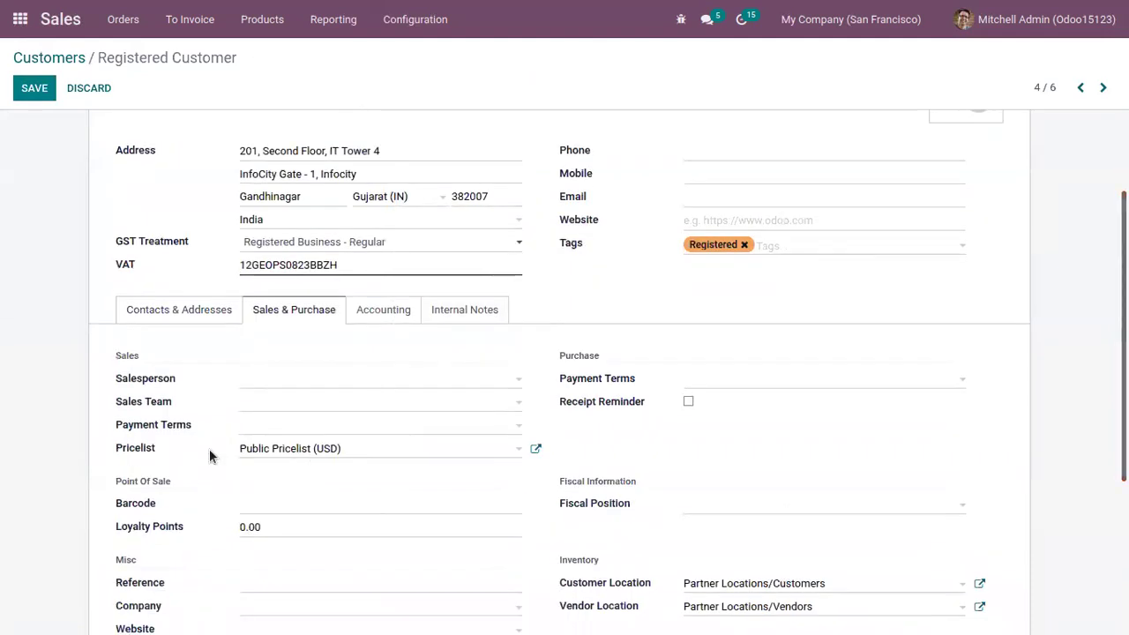
{"action": "left_click", "coordinate": [361, 451]}
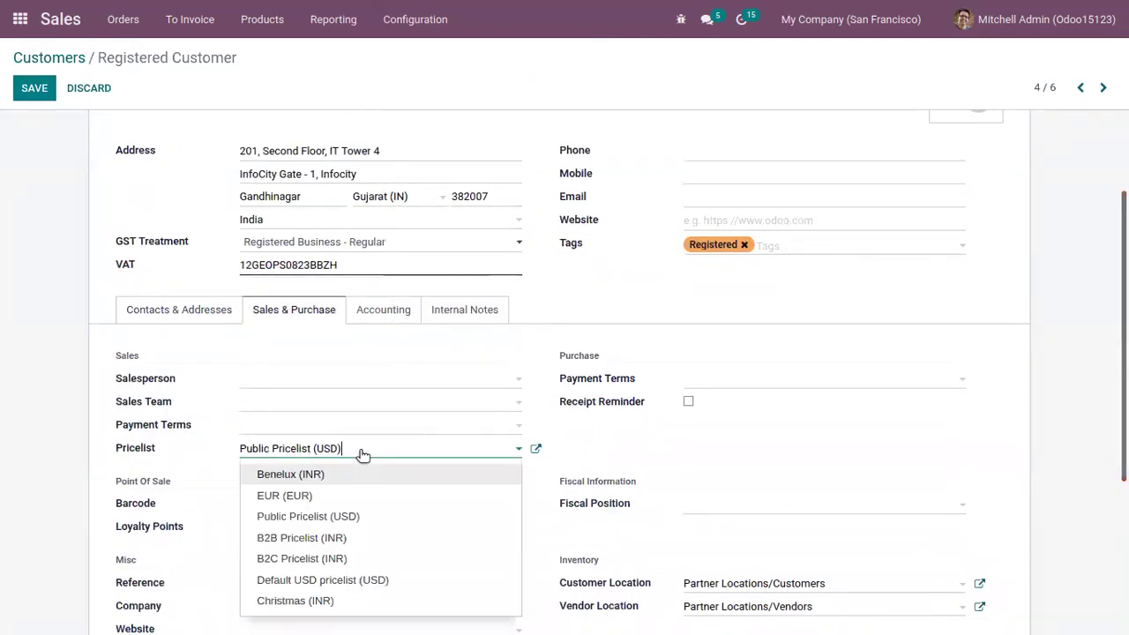
{"action": "left_click", "coordinate": [323, 540]}
{"action": "left_click", "coordinate": [37, 90]}
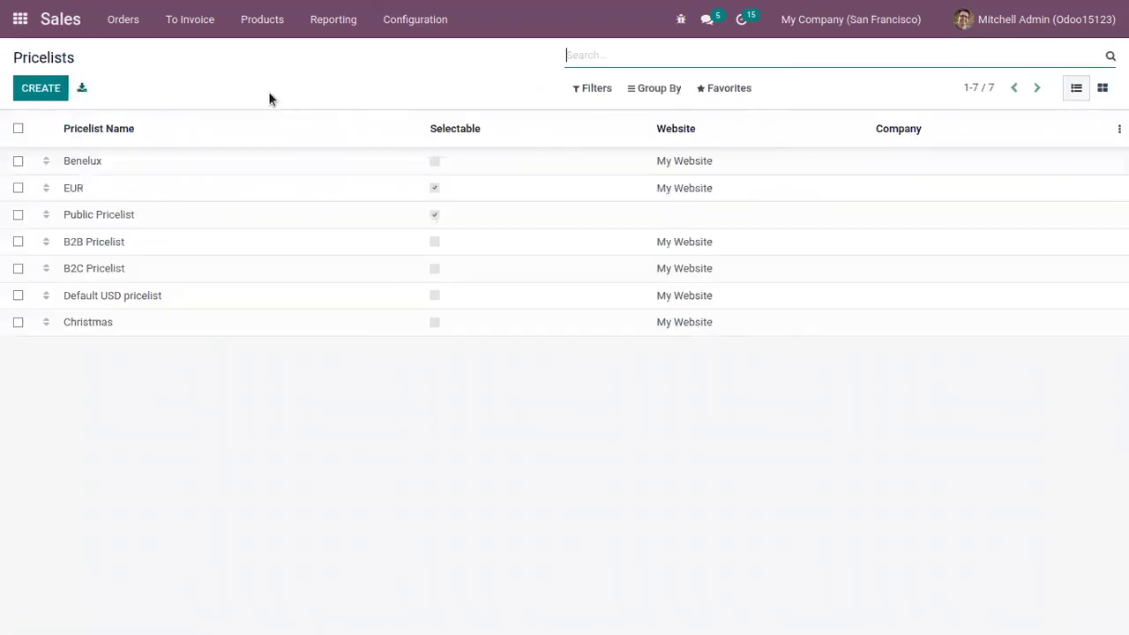
Remove the IGST 2% customer tax from the [FURN_8855] Drawer product and save it.
{"action": "left_click", "coordinate": [251, 20]}
{"action": "left_click", "coordinate": [266, 51]}
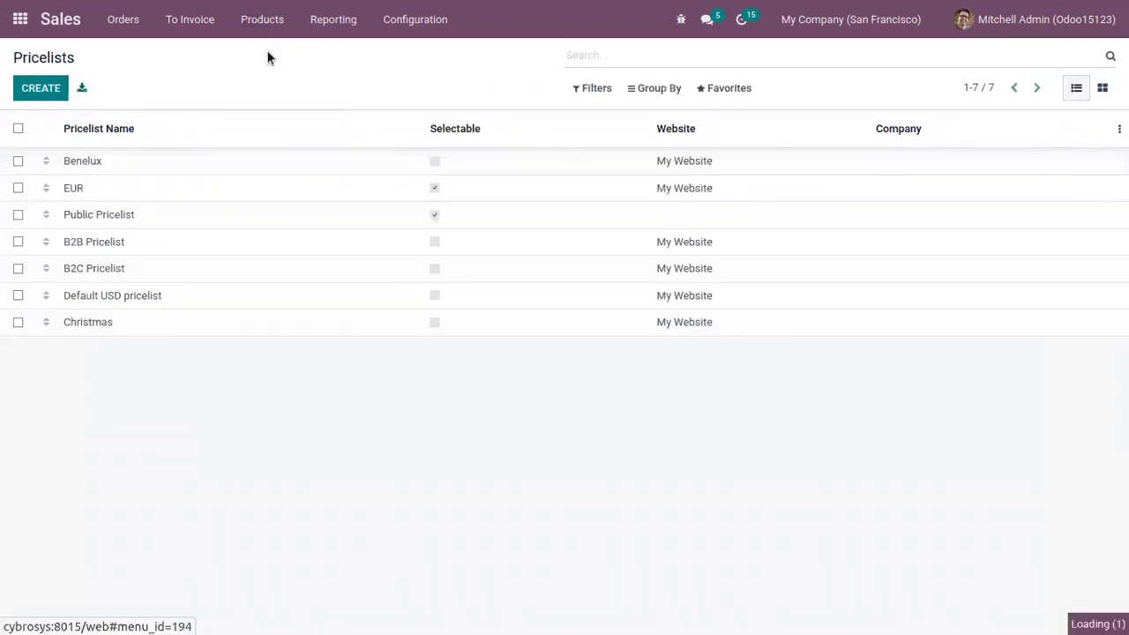
{"action": "left_click", "coordinate": [772, 399]}
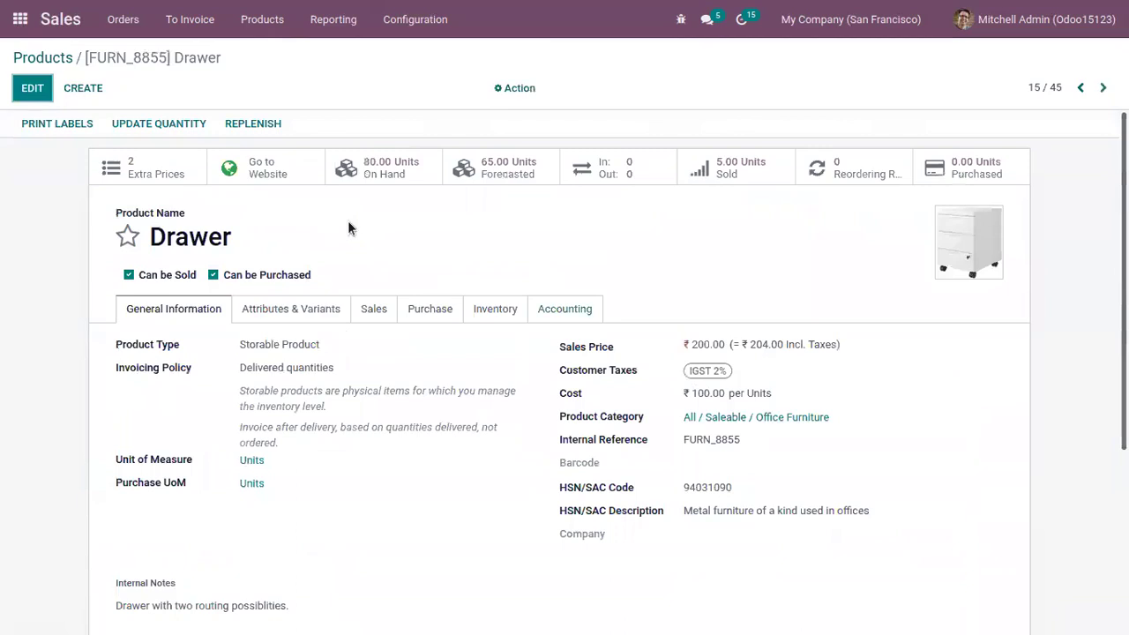
{"action": "left_click", "coordinate": [32, 89]}
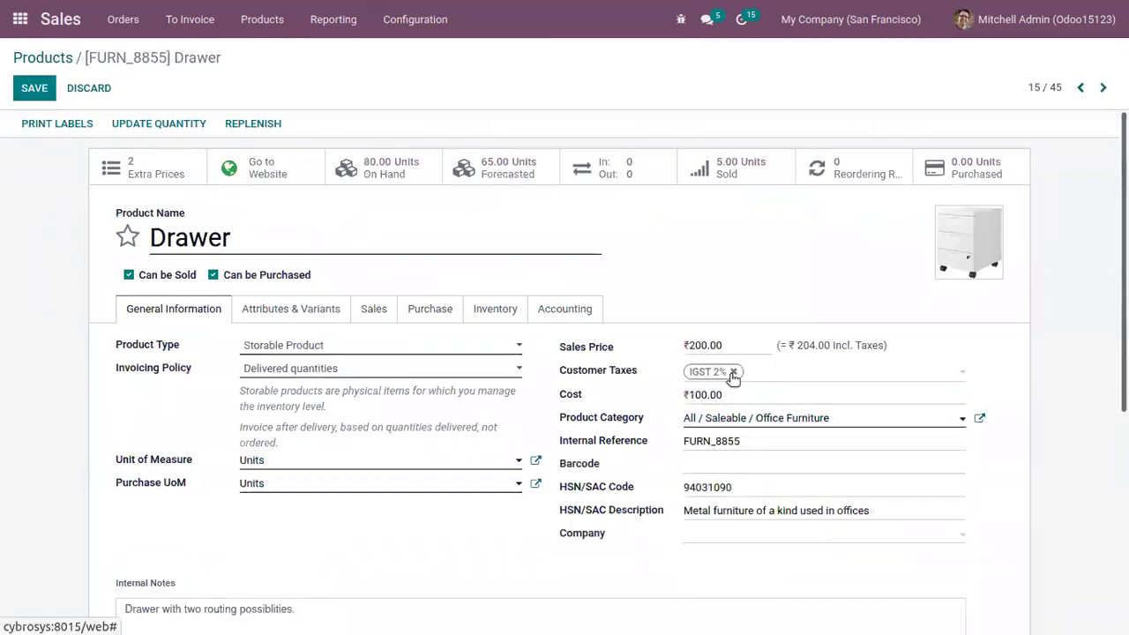
{"action": "left_click", "coordinate": [34, 88]}
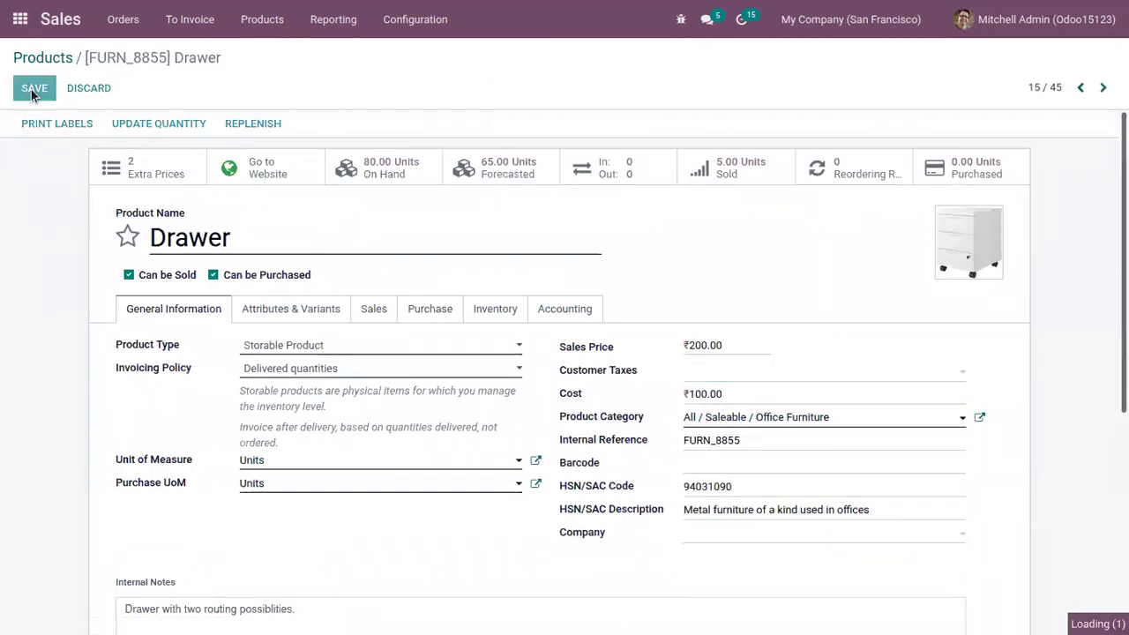
Set the Registered Customer's sales pricelist to B2B Pricelist (INR) and save the customer record.
{"action": "left_click", "coordinate": [137, 31]}
{"action": "left_click", "coordinate": [139, 115]}
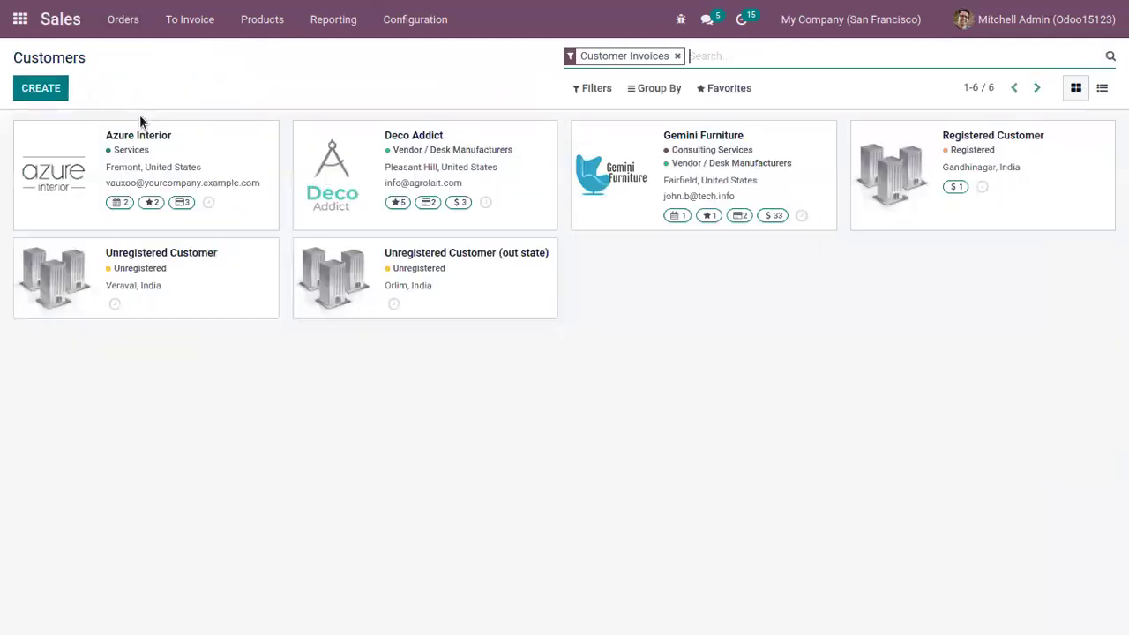
{"action": "left_click", "coordinate": [869, 148]}
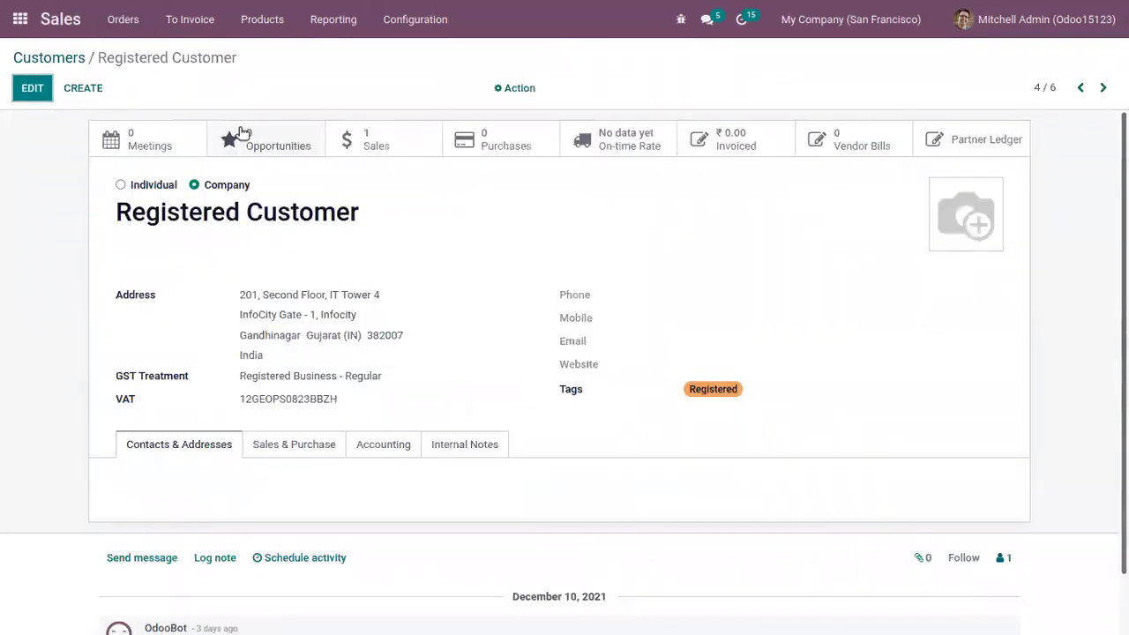
{"action": "left_click", "coordinate": [31, 87]}
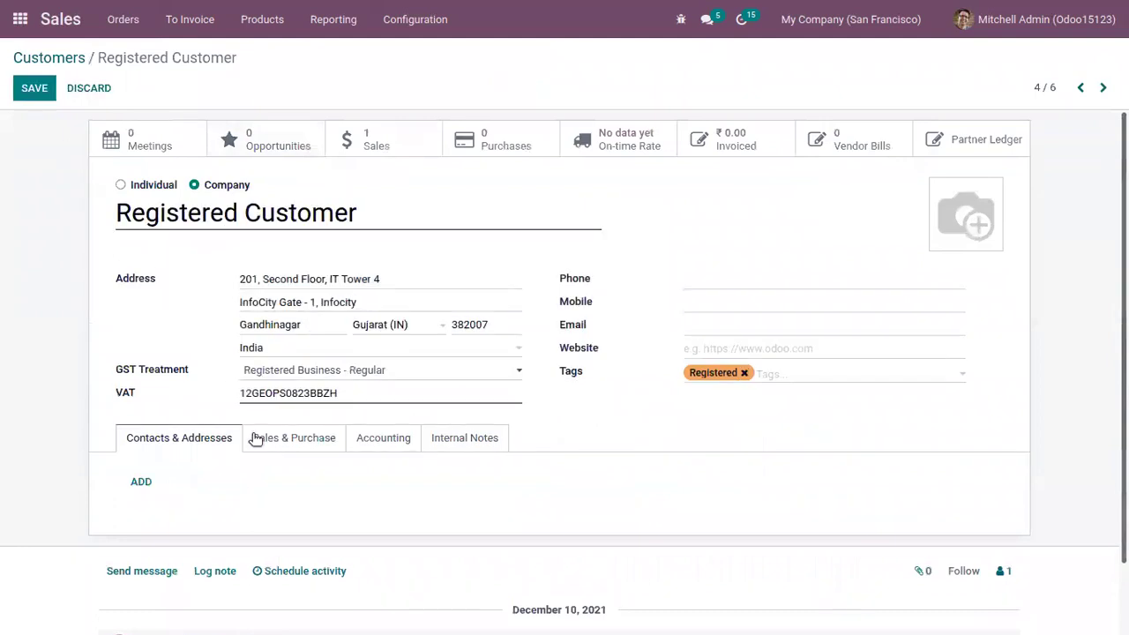
{"action": "left_click", "coordinate": [269, 441]}
{"action": "scroll", "coordinate": [565, 370], "scroll_direction": "down", "scroll_amount": 1}
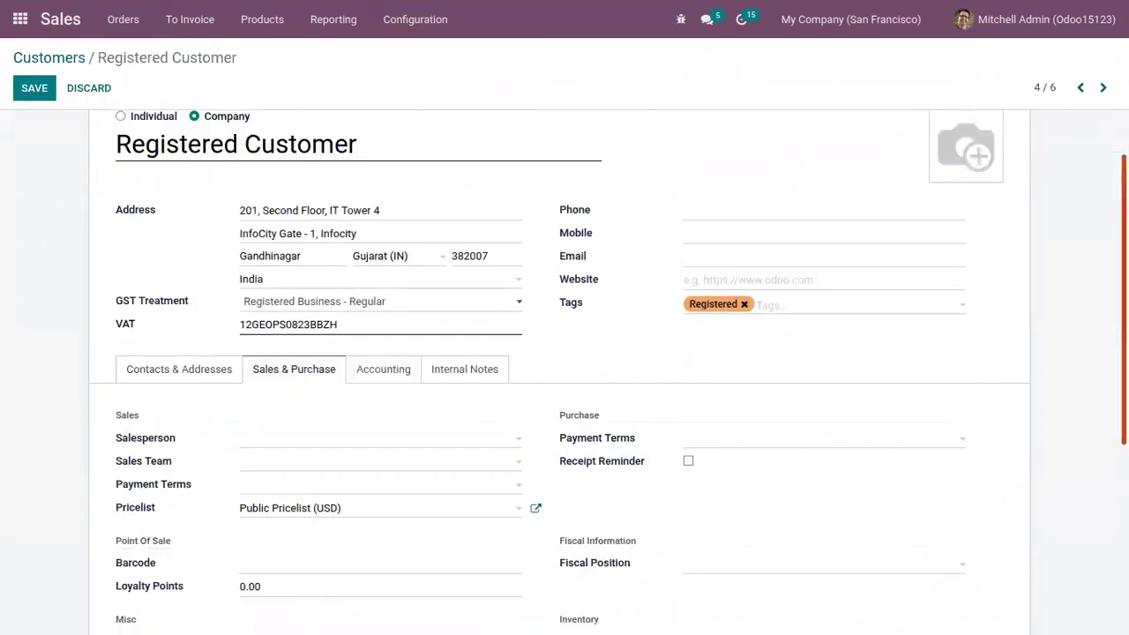
{"action": "scroll", "coordinate": [739, 395], "scroll_direction": "down", "scroll_amount": 1}
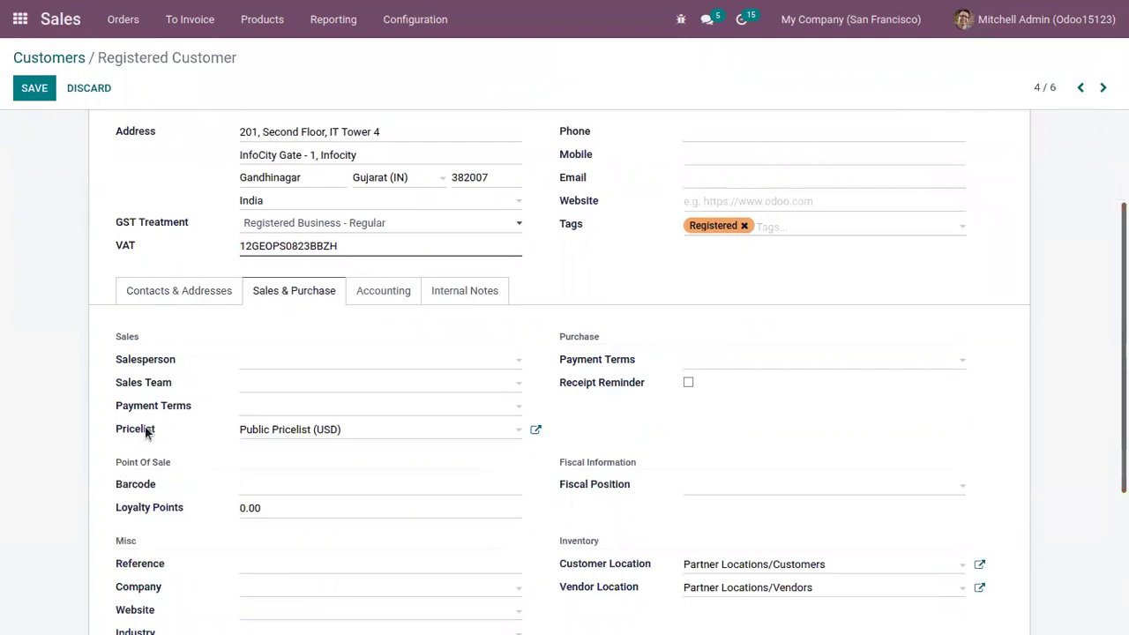
{"action": "left_click", "coordinate": [294, 438]}
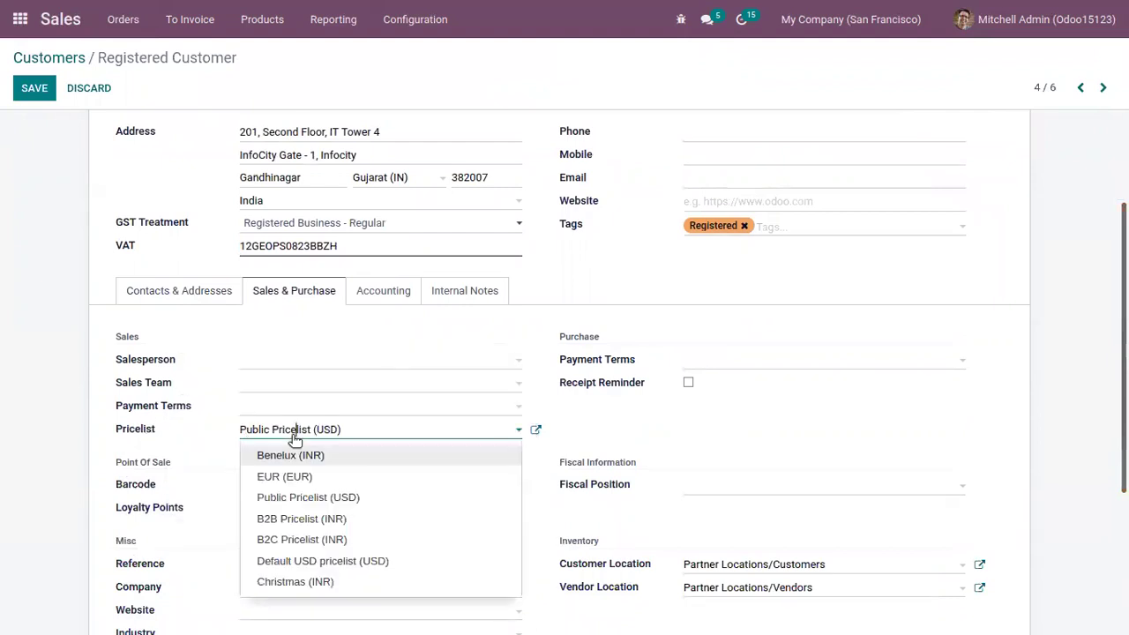
{"action": "left_click", "coordinate": [326, 519]}
{"action": "left_click", "coordinate": [33, 90]}
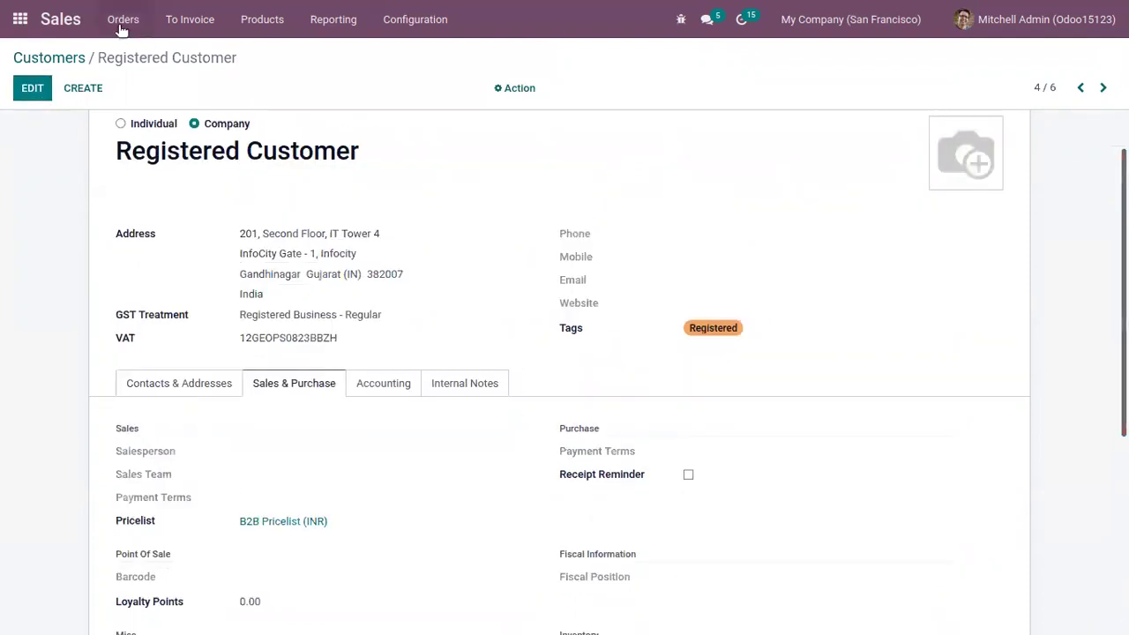
Create a new sales quotation for Registered Customer with an order line for [FURN_8855] Drawer.
{"action": "left_click", "coordinate": [121, 29]}
{"action": "left_click", "coordinate": [145, 75]}
{"action": "left_click", "coordinate": [37, 92]}
{"action": "left_click", "coordinate": [325, 269]}
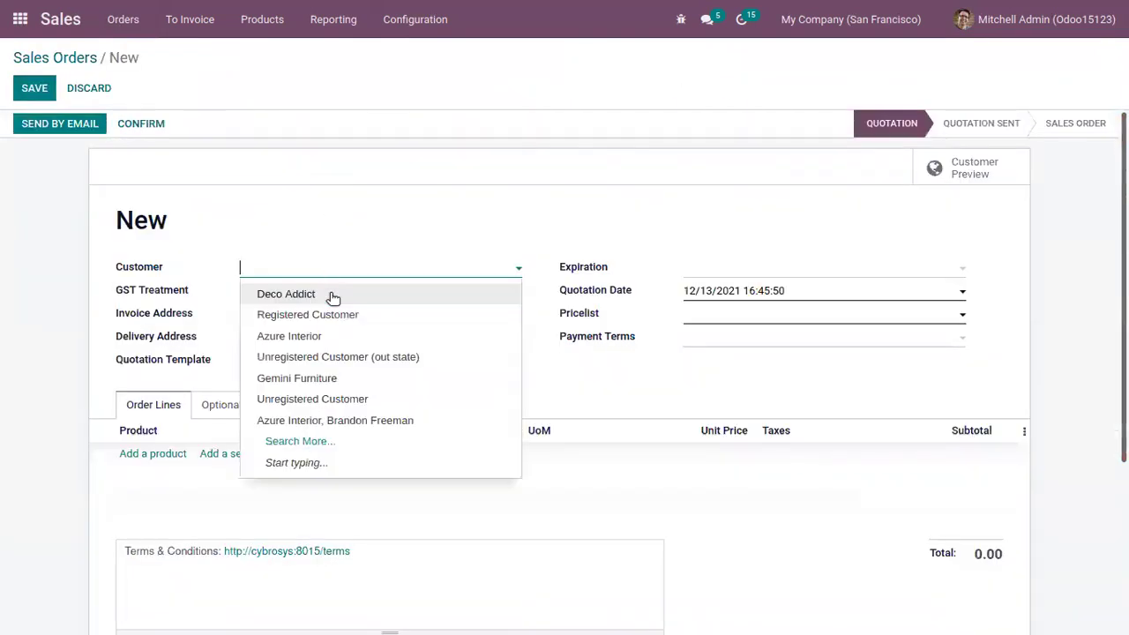
{"action": "left_click", "coordinate": [335, 317]}
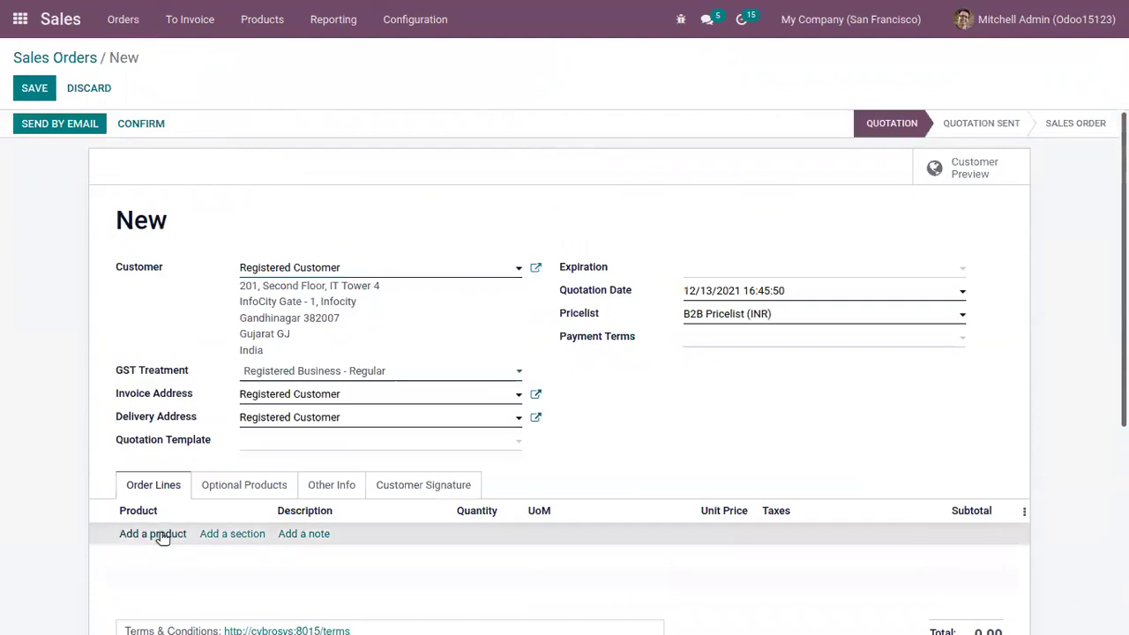
{"action": "left_click", "coordinate": [155, 534]}
{"action": "type", "text": "dr"}
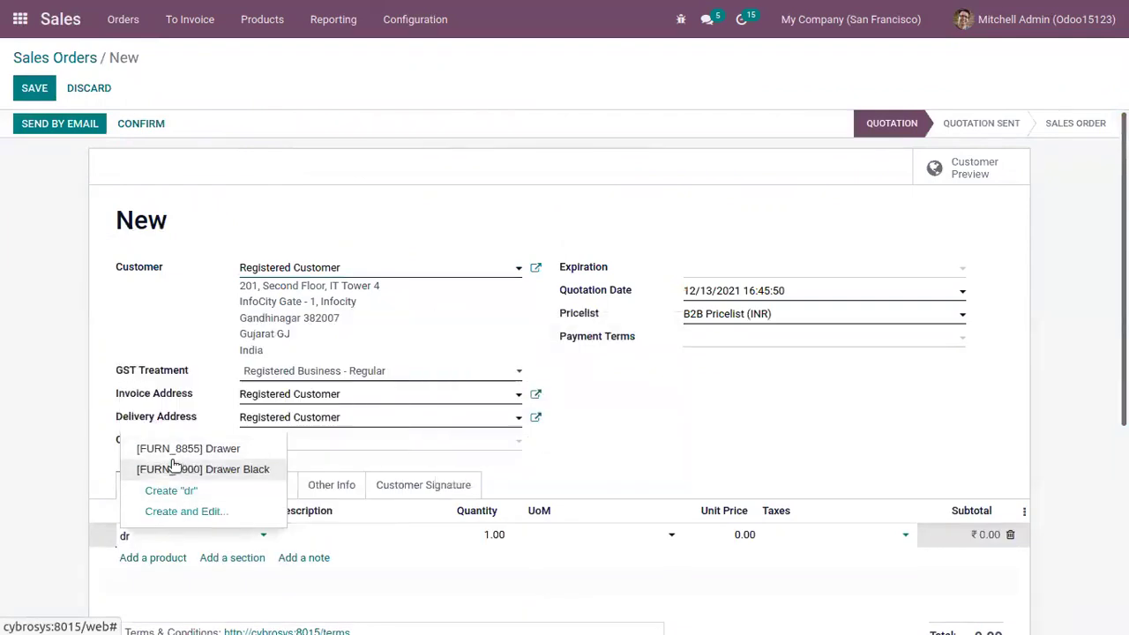
{"action": "left_click", "coordinate": [182, 448]}
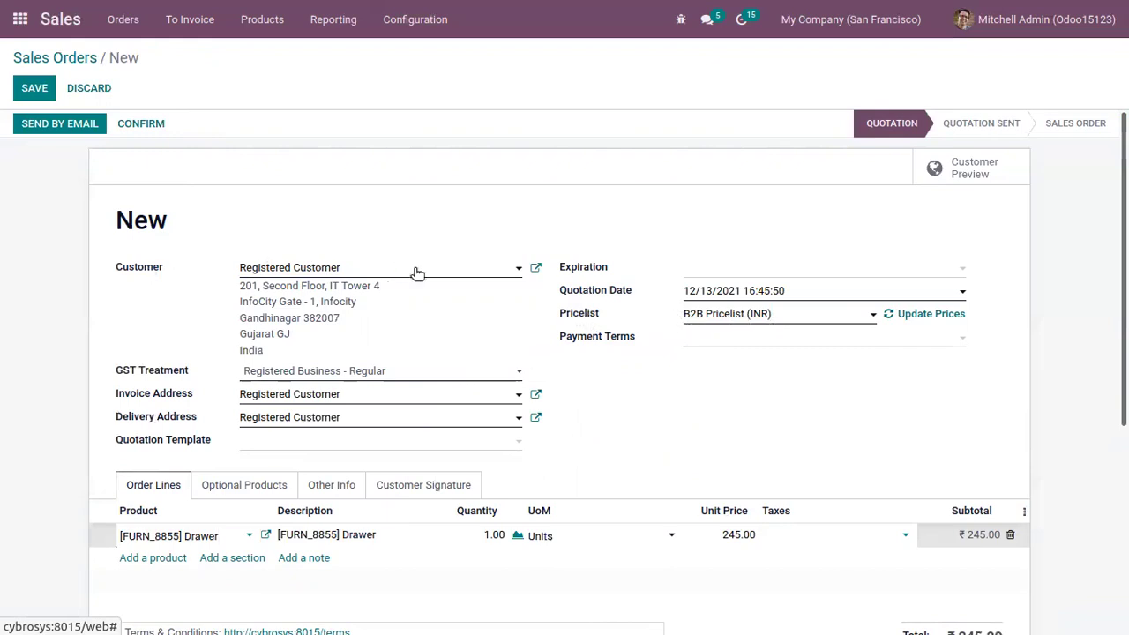
Switch the quotation to B2C Pricelist (INR), update its unit prices, and return to the sales orders list.
{"action": "left_click", "coordinate": [714, 314]}
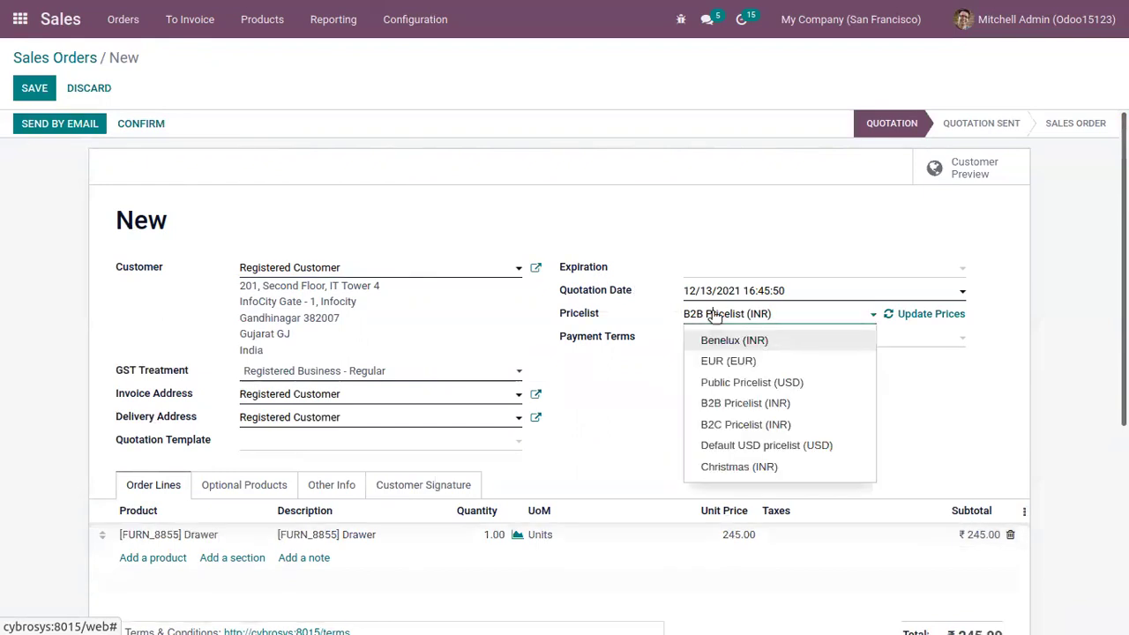
{"action": "left_click", "coordinate": [746, 425]}
{"action": "left_click", "coordinate": [938, 325]}
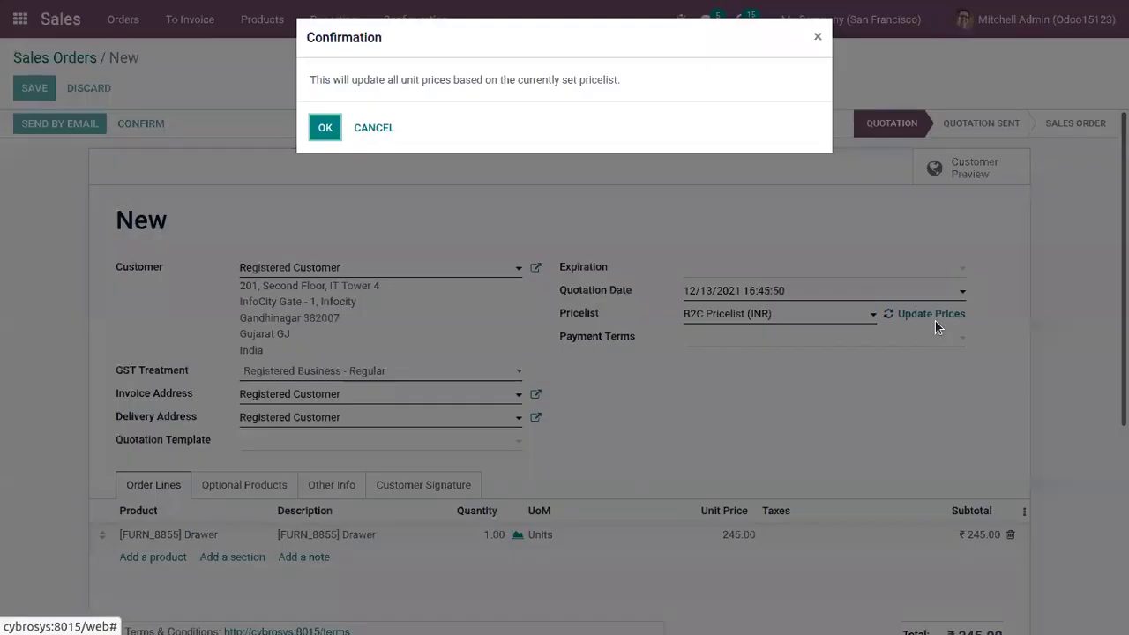
{"action": "left_click", "coordinate": [315, 133]}
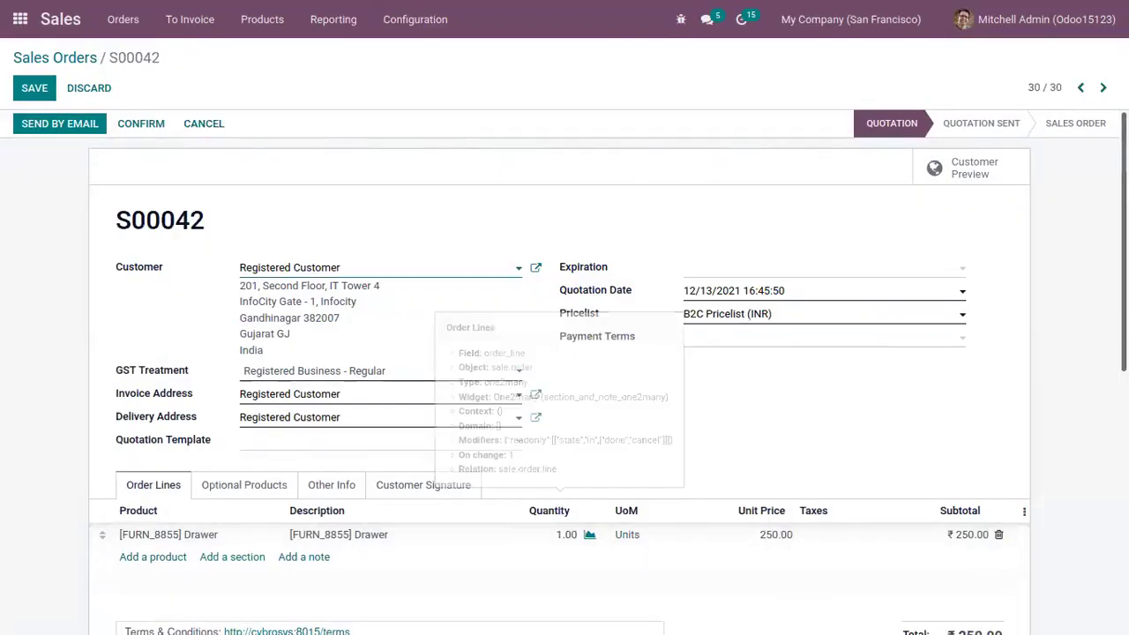
{"action": "left_click", "coordinate": [78, 59]}
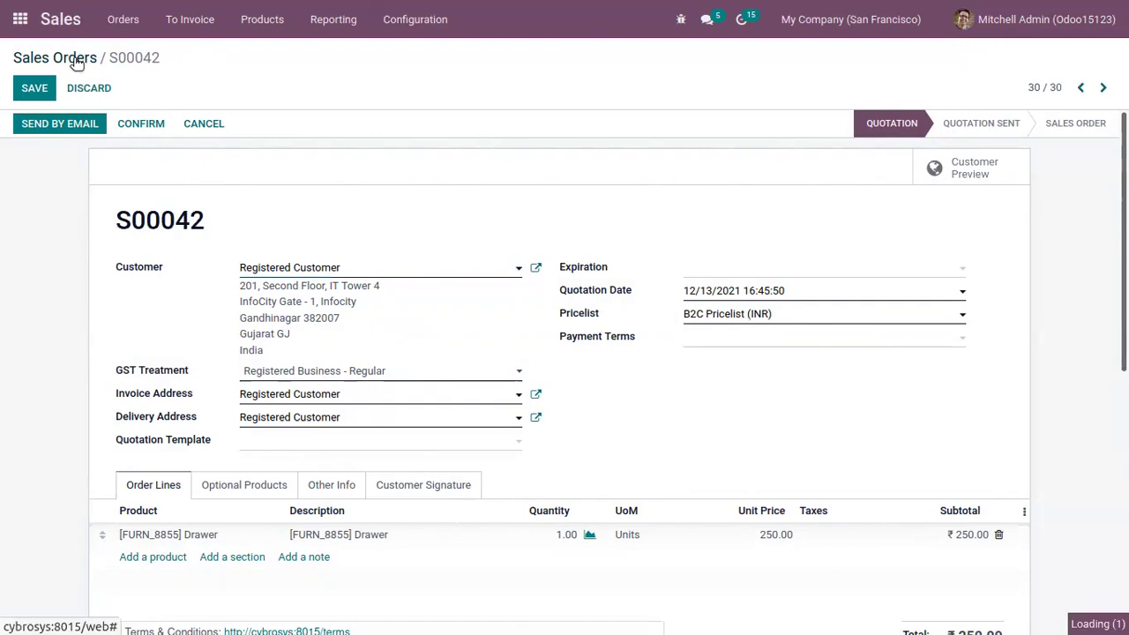
{"action": "mouse_move", "coordinate": [298, 135]}
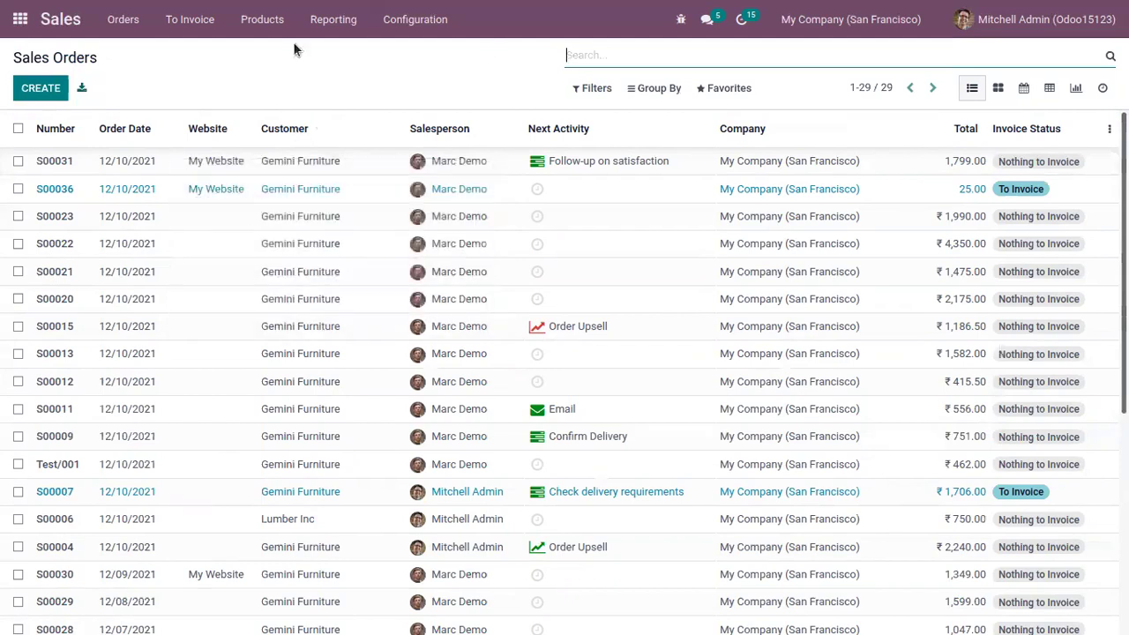
Switch to the Accounting app and start a new fiscal position named India.
{"action": "left_click", "coordinate": [387, 30]}
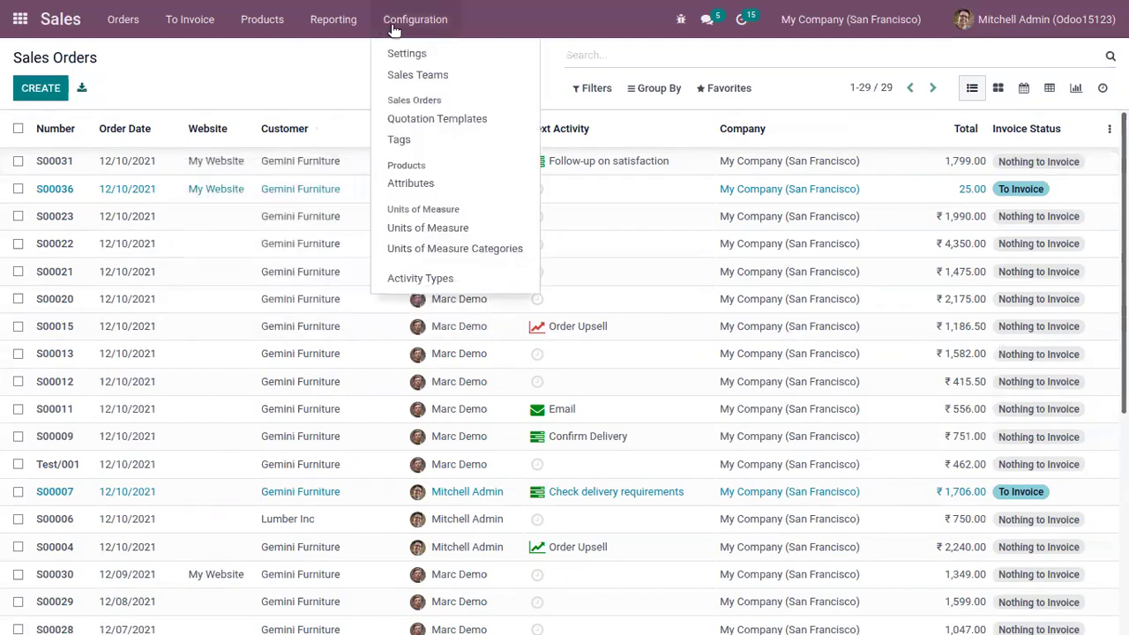
{"action": "left_click", "coordinate": [19, 18]}
{"action": "left_click", "coordinate": [291, 324]}
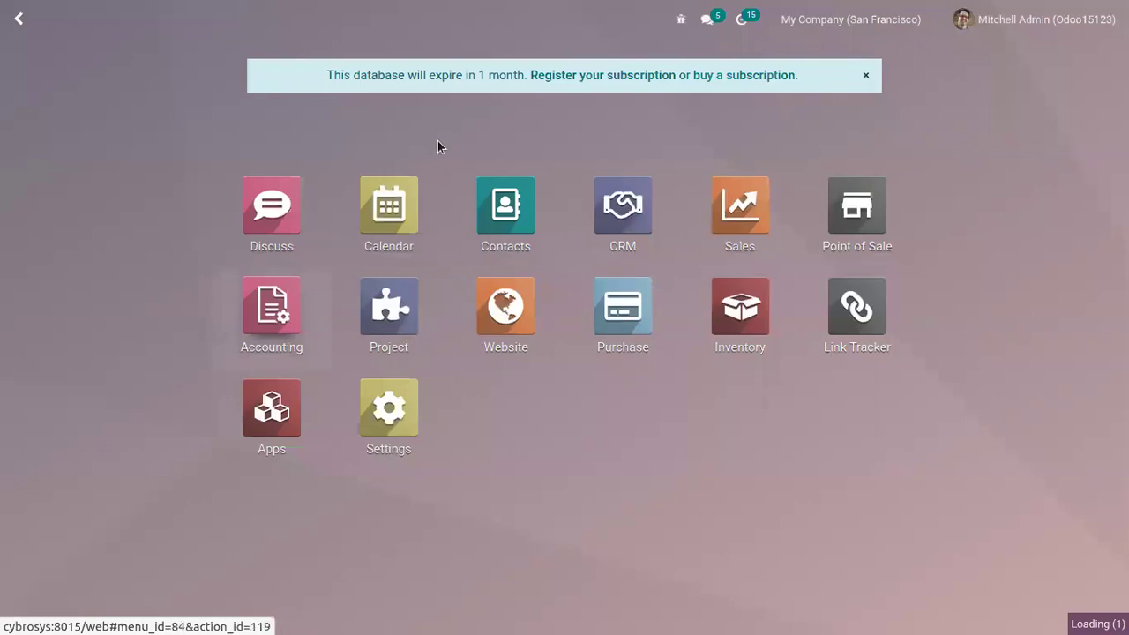
{"action": "left_click", "coordinate": [589, 20]}
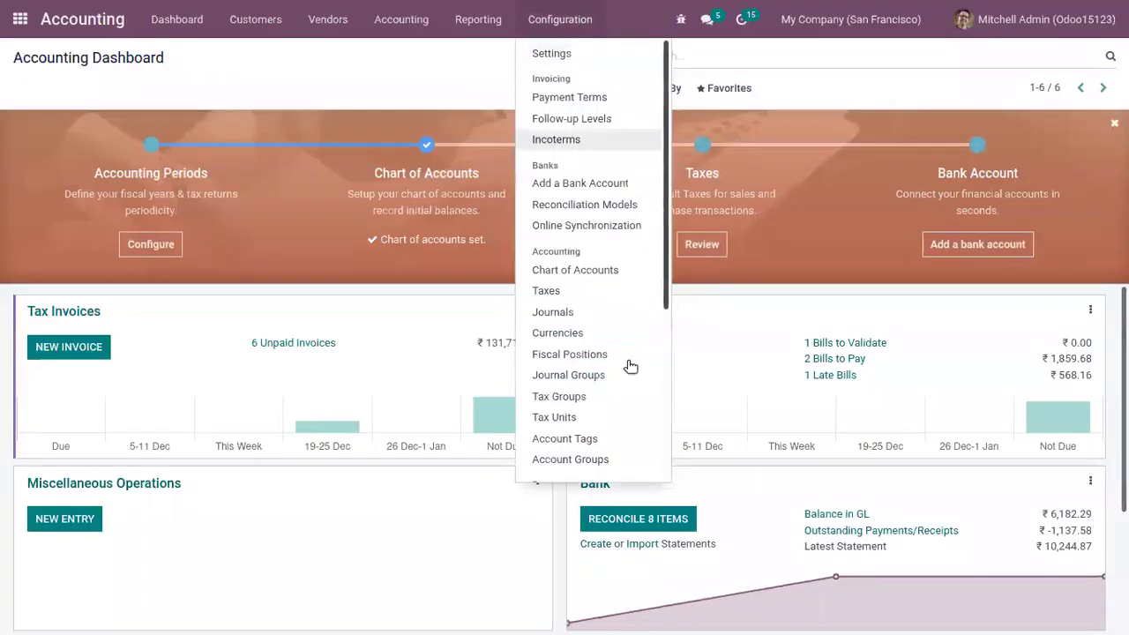
{"action": "left_click", "coordinate": [554, 357]}
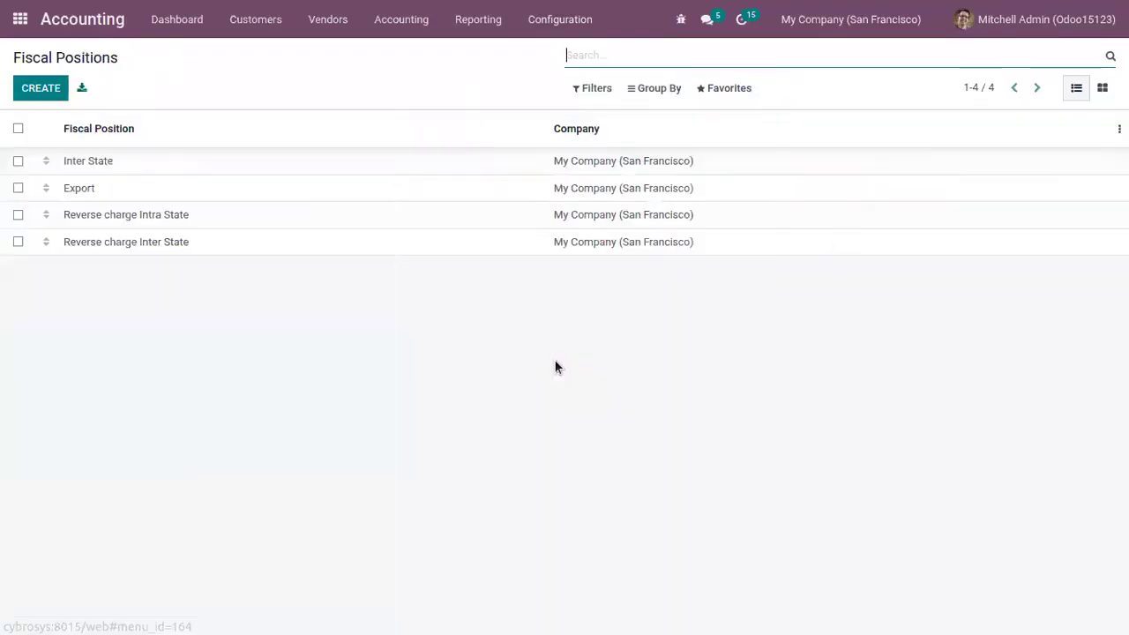
{"action": "left_click", "coordinate": [39, 91]}
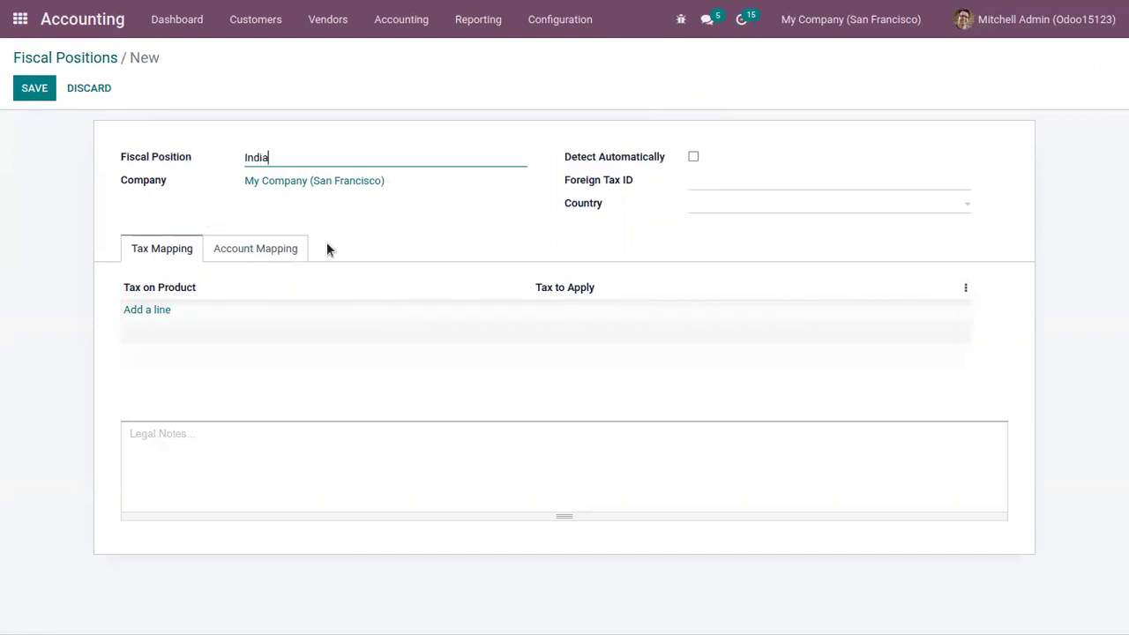
Map IGST 2% (Sales) to IGST 2% Inc. (Sales) in the India fiscal position, save it, and return to the list.
{"action": "left_click", "coordinate": [151, 313]}
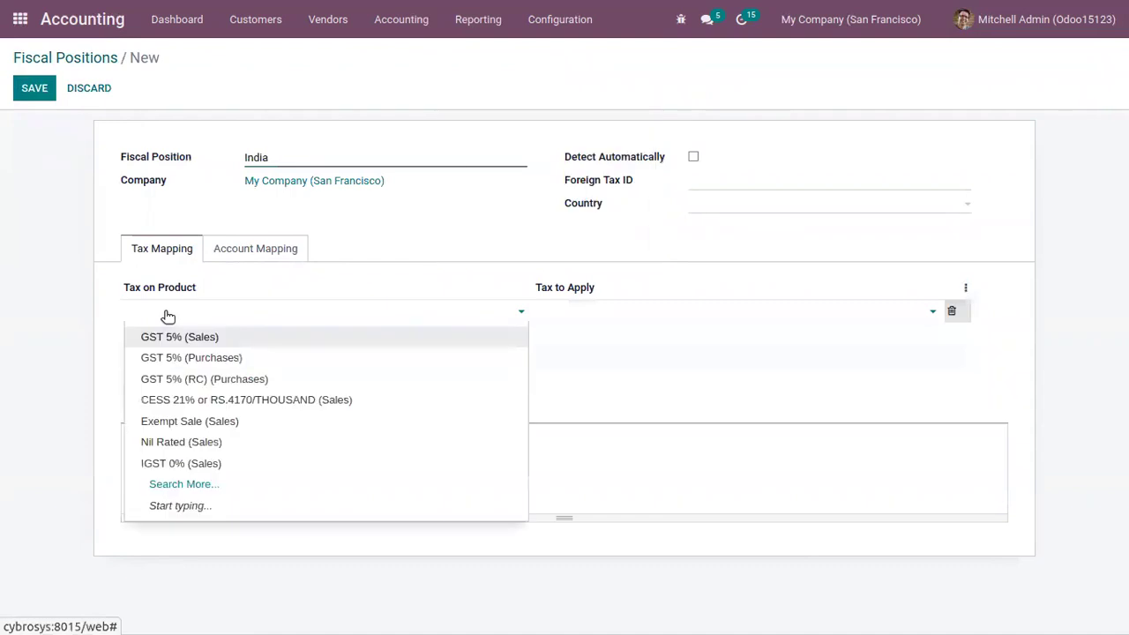
{"action": "type", "text": "igs"}
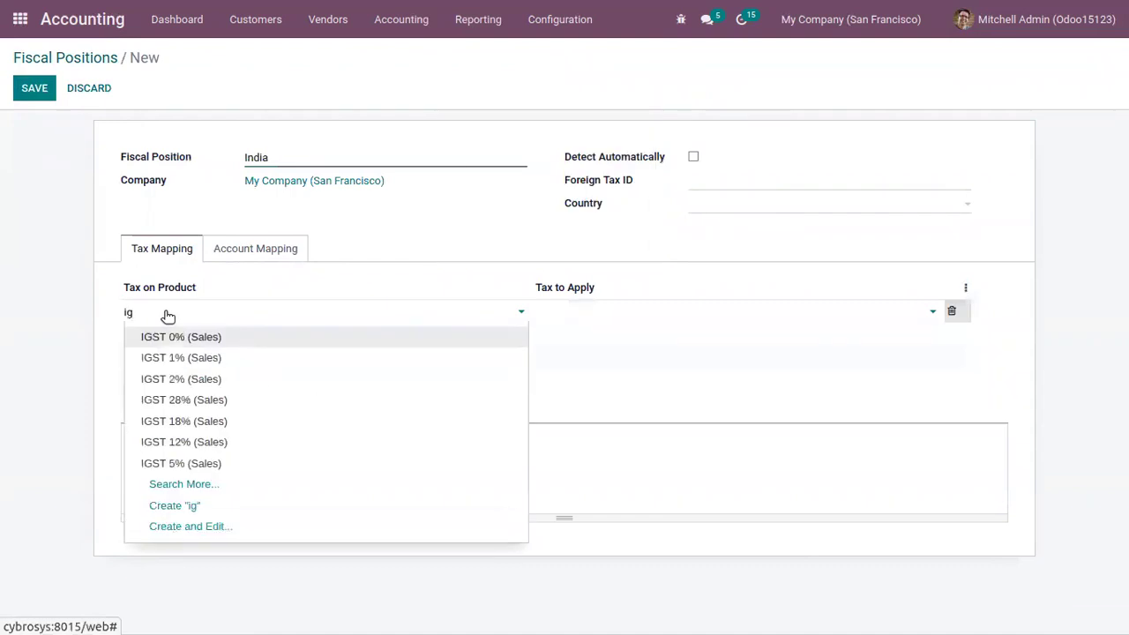
{"action": "left_click", "coordinate": [197, 381]}
{"action": "left_click", "coordinate": [603, 317]}
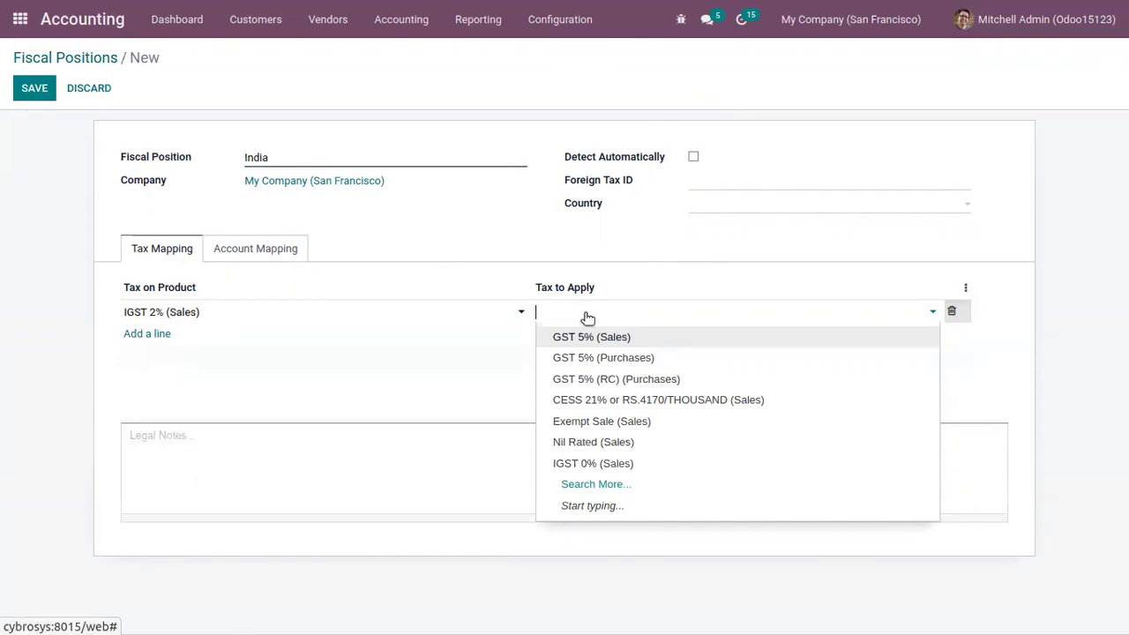
{"action": "type", "text": "igst"}
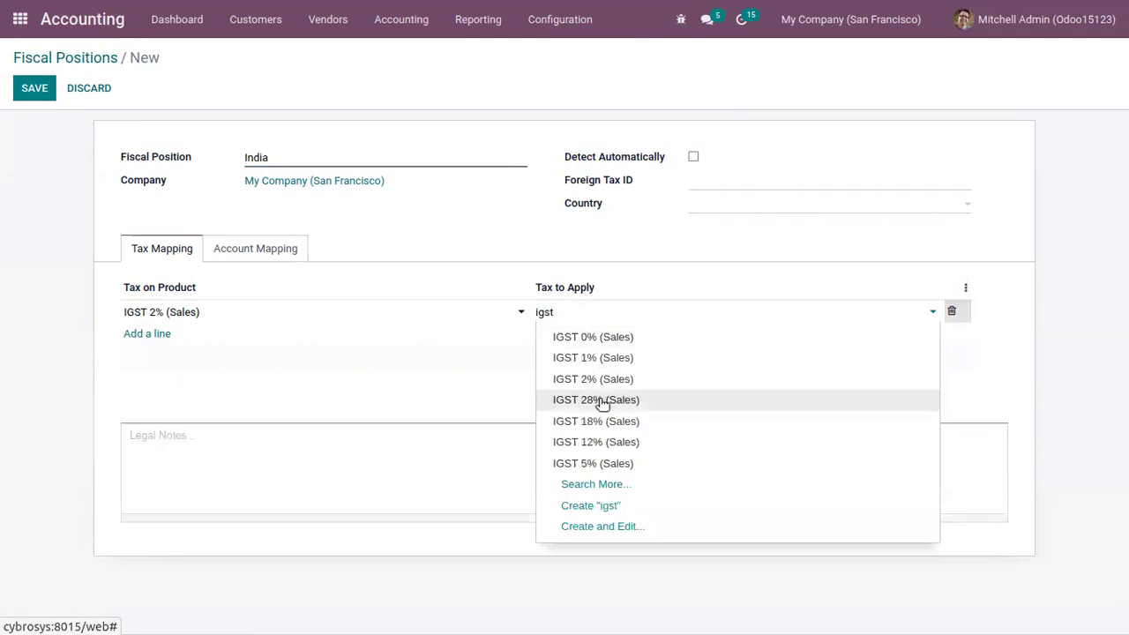
{"action": "type", "text": " 2"}
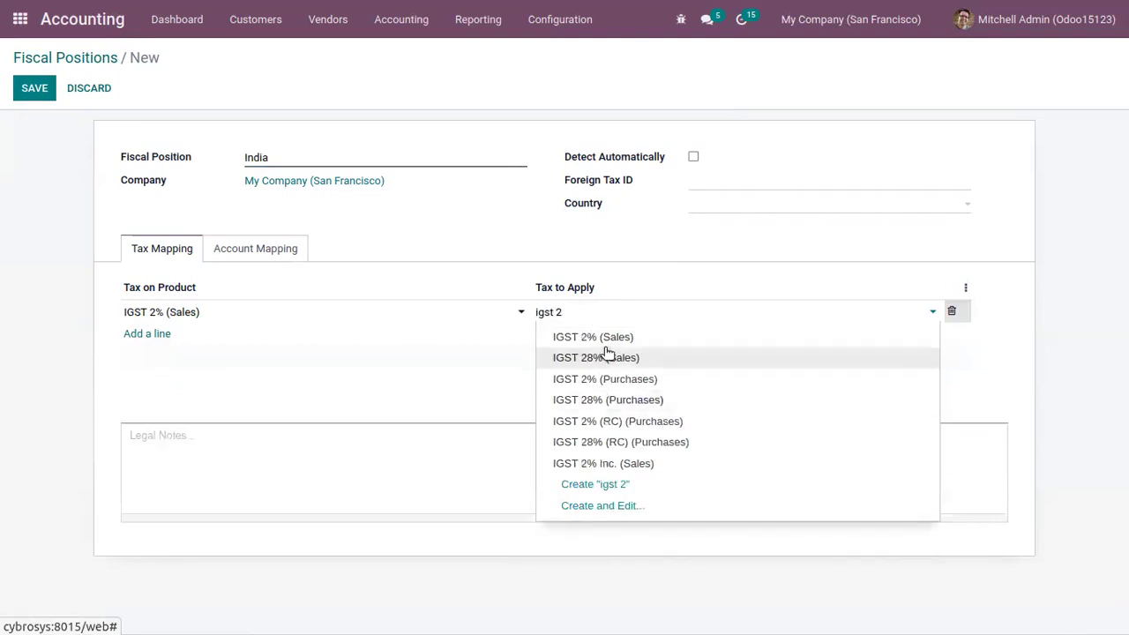
{"action": "left_click", "coordinate": [635, 464]}
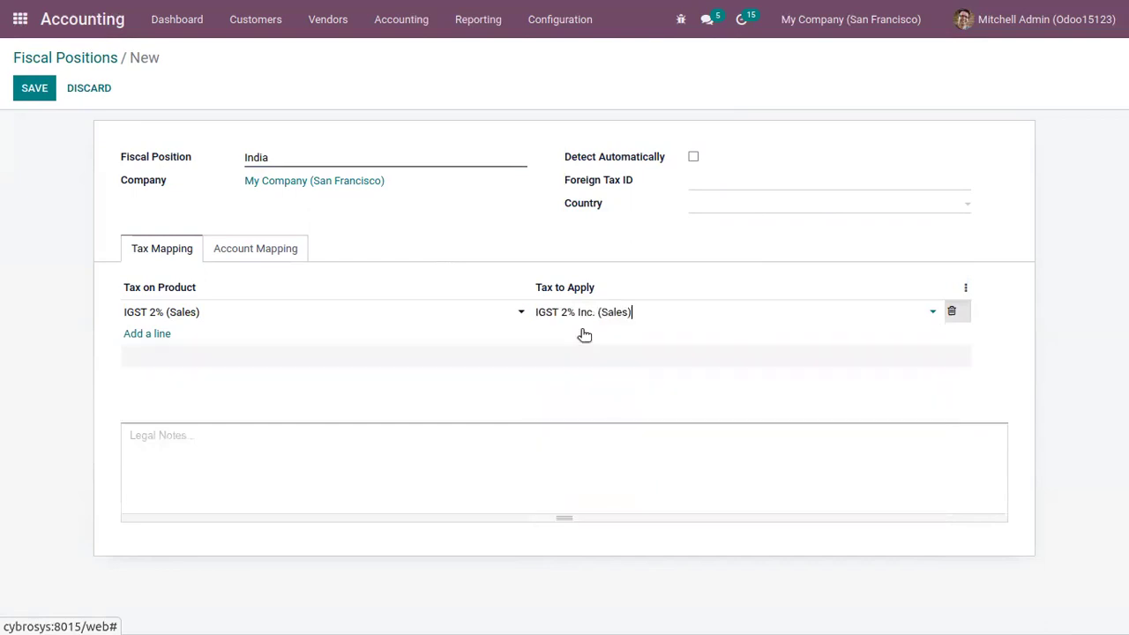
{"action": "left_click", "coordinate": [37, 91]}
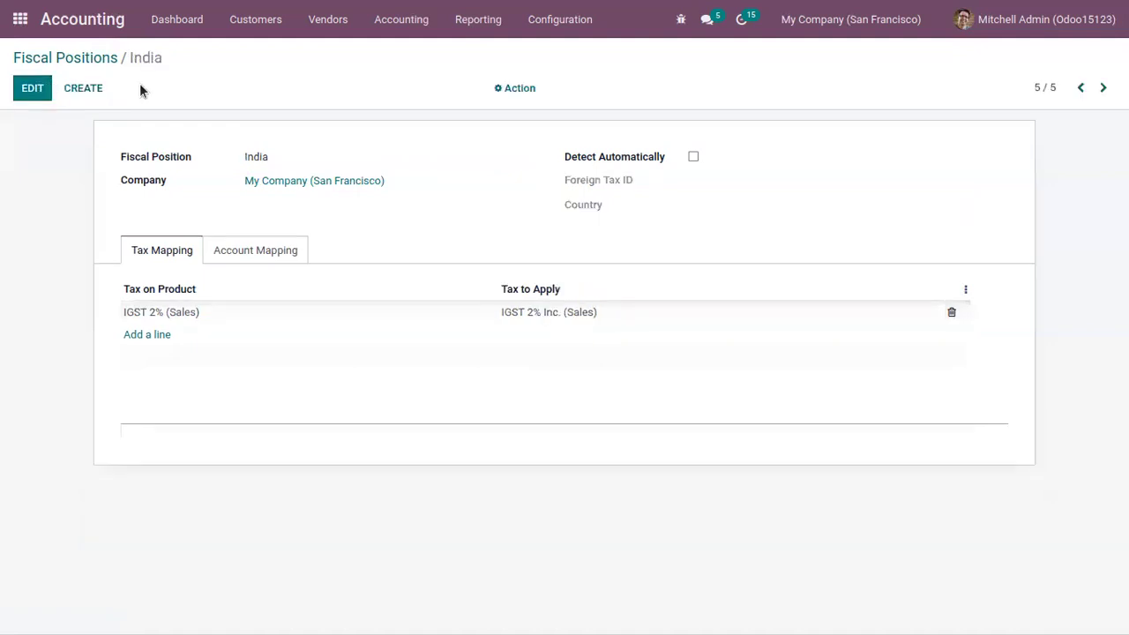
{"action": "left_click", "coordinate": [88, 60]}
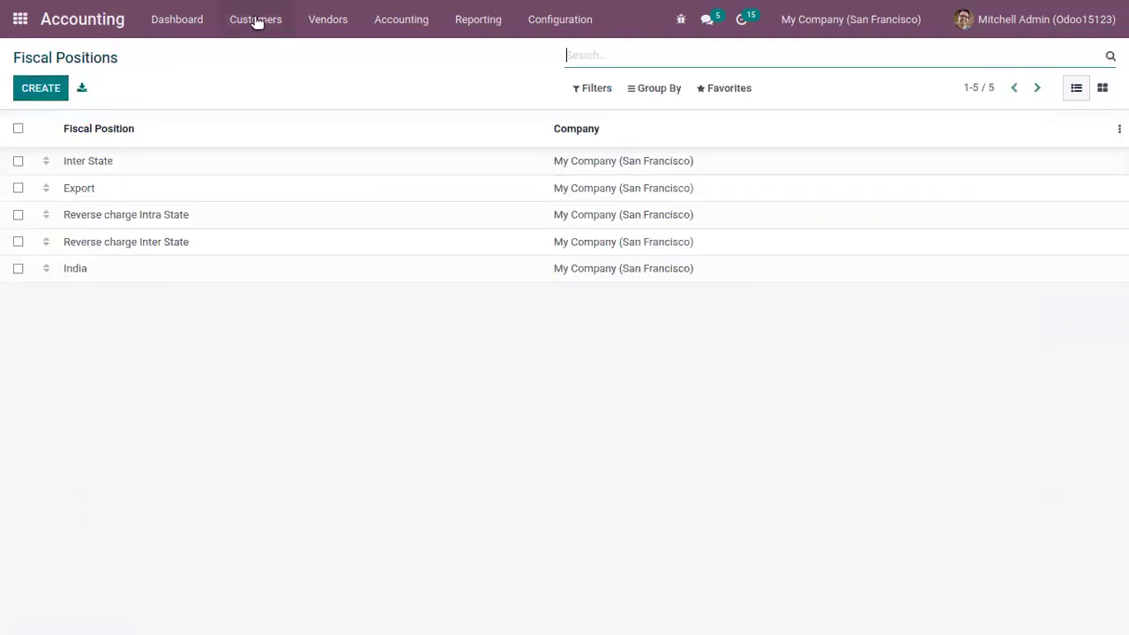
Assign the India fiscal position to the customer Azure Interior in its sales and purchase settings and save the record.
{"action": "left_click", "coordinate": [255, 20]}
{"action": "left_click", "coordinate": [269, 161]}
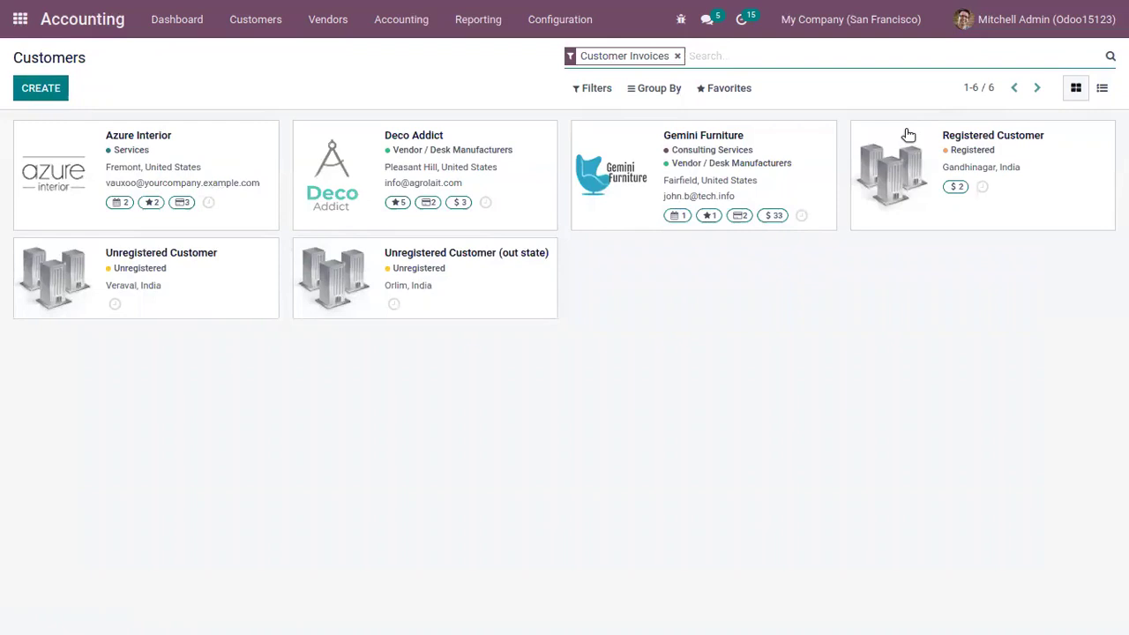
{"action": "left_click", "coordinate": [220, 145]}
{"action": "left_click", "coordinate": [32, 87]}
{"action": "left_click", "coordinate": [264, 437]}
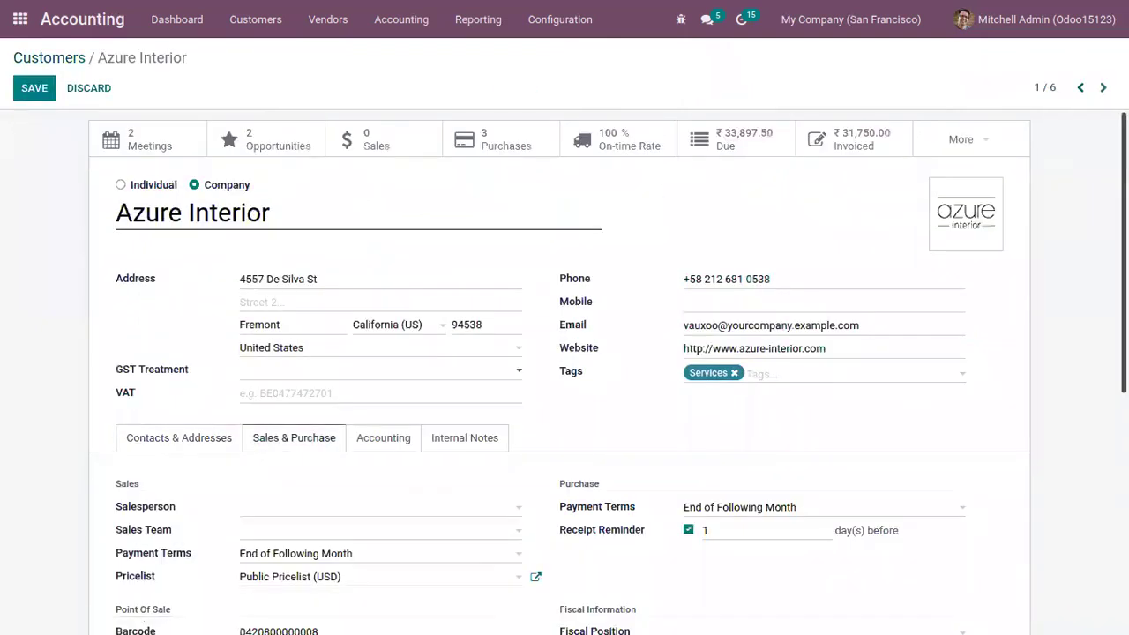
{"action": "scroll", "coordinate": [468, 383], "scroll_direction": "down", "scroll_amount": 2}
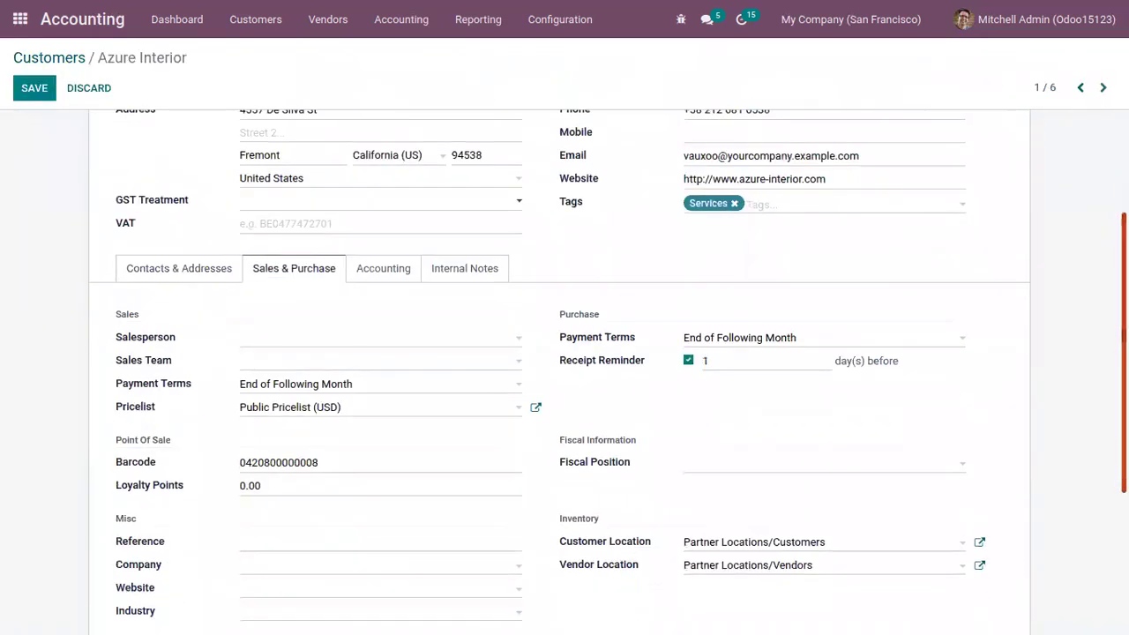
{"action": "left_click", "coordinate": [698, 473]}
{"action": "left_click", "coordinate": [743, 587]}
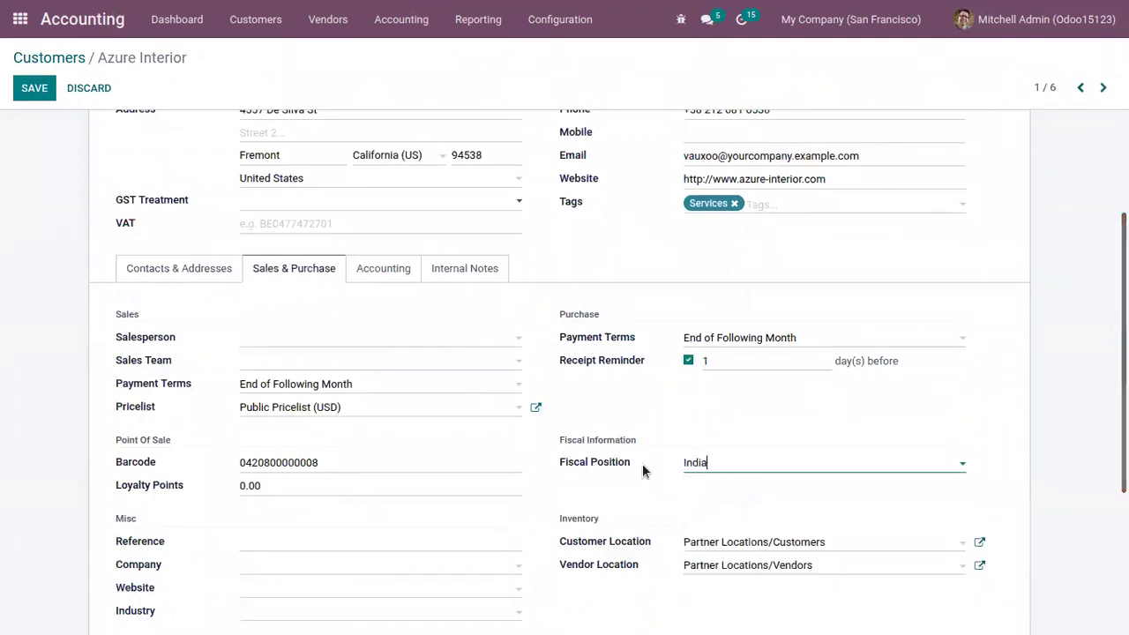
{"action": "left_click", "coordinate": [32, 91]}
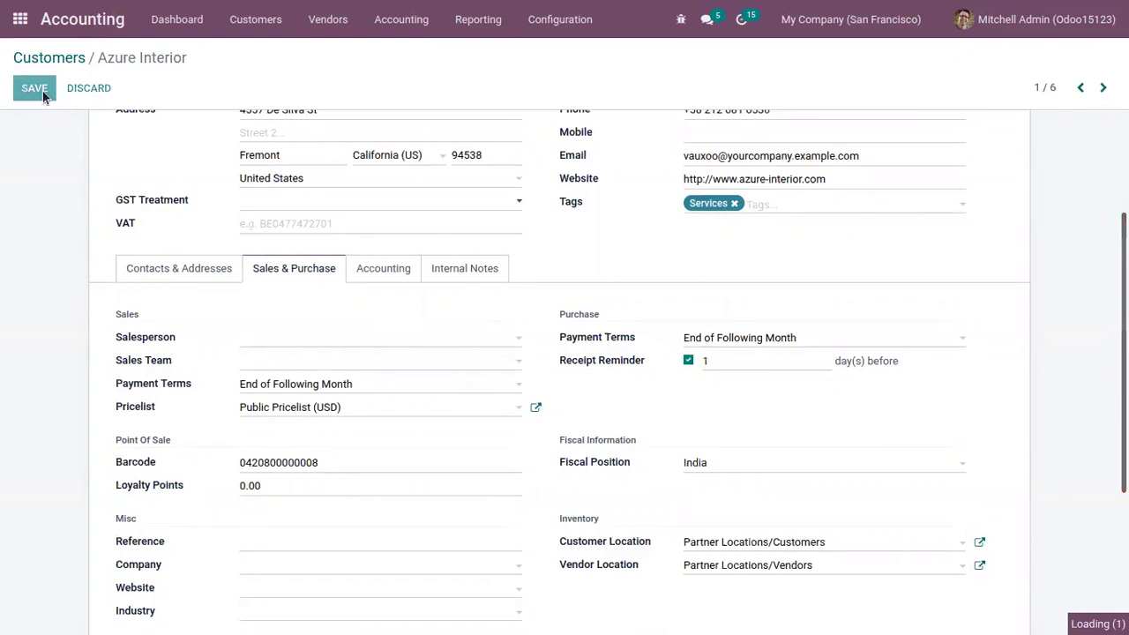
Open the Drawer product from the sellable products, add IGST 2% as its customer tax, and save it.
{"action": "left_click", "coordinate": [256, 25]}
{"action": "left_click", "coordinate": [273, 138]}
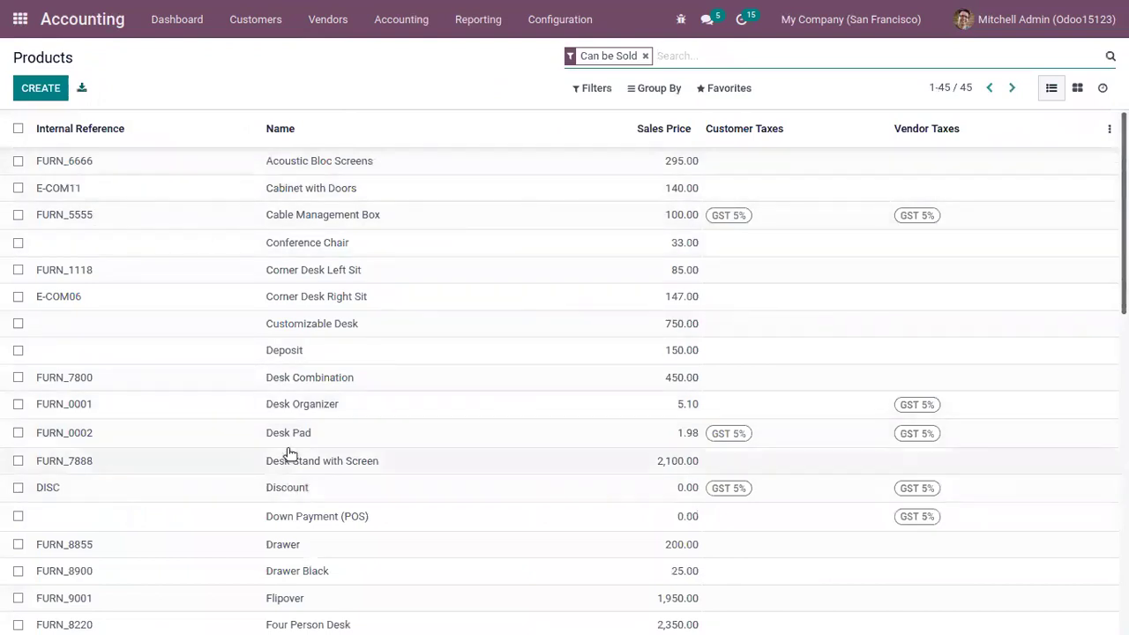
{"action": "left_click", "coordinate": [305, 542]}
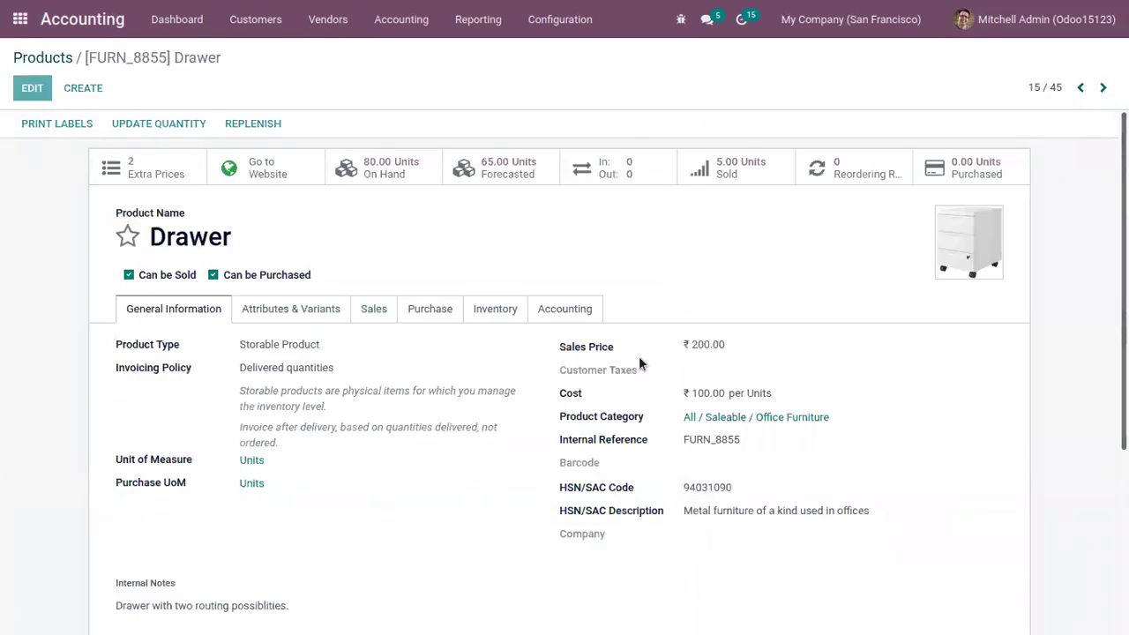
{"action": "left_click", "coordinate": [638, 363]}
{"action": "left_click", "coordinate": [706, 377]}
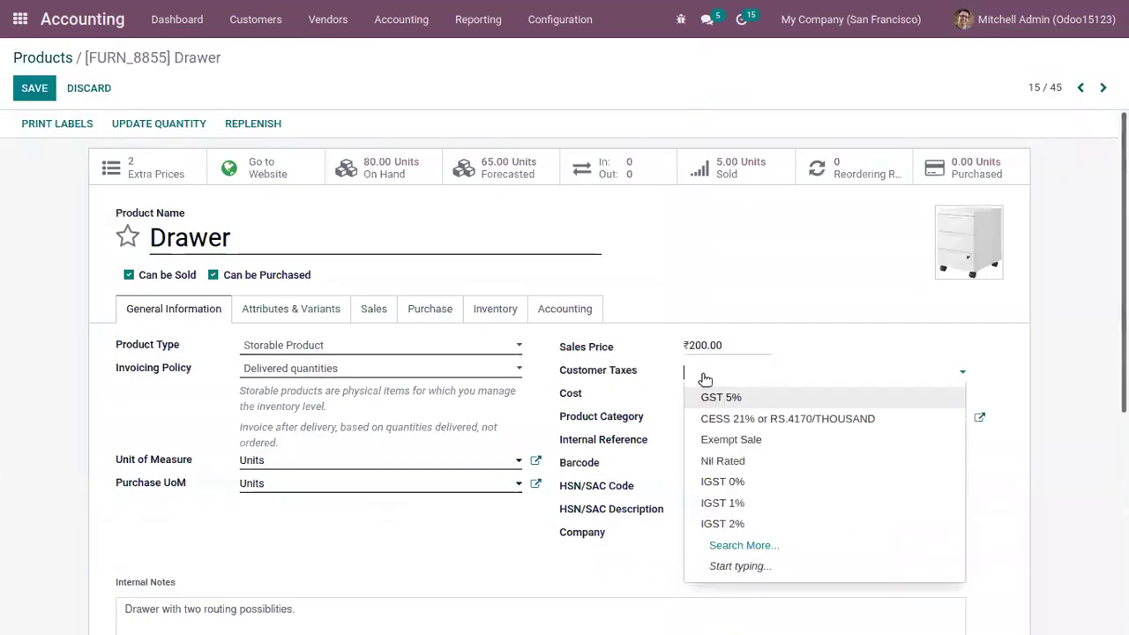
{"action": "left_click", "coordinate": [737, 524]}
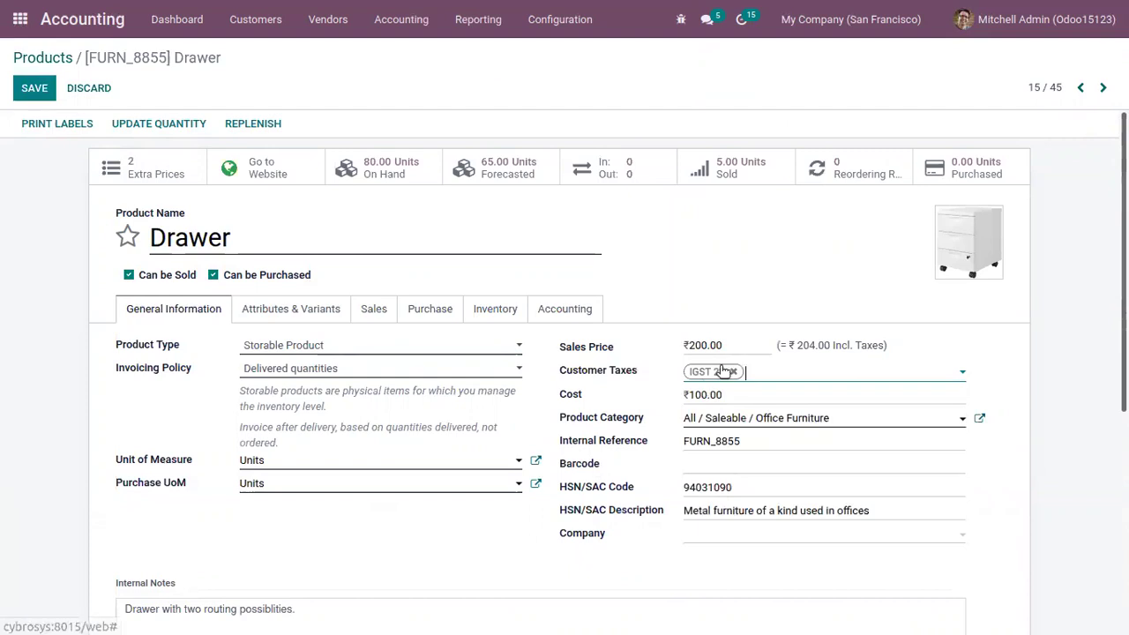
{"action": "left_click", "coordinate": [46, 88]}
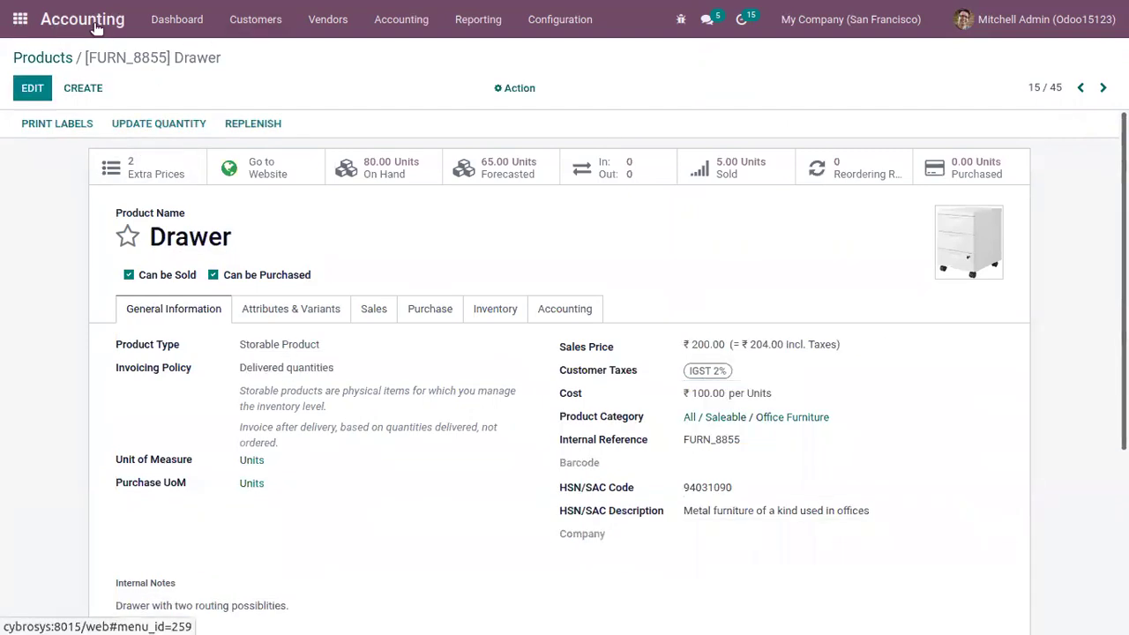
Switch to the Sales app, start a new quotation for Azure Interior, and check its fiscal position.
{"action": "left_click", "coordinate": [20, 20]}
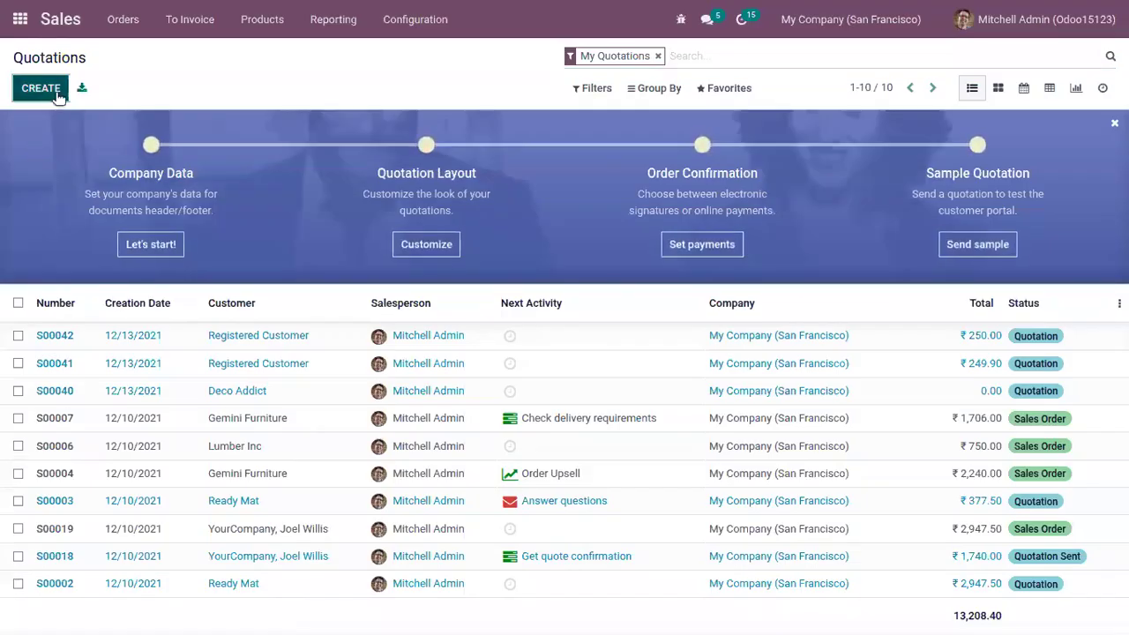
{"action": "left_click", "coordinate": [35, 88]}
{"action": "left_click", "coordinate": [254, 274]}
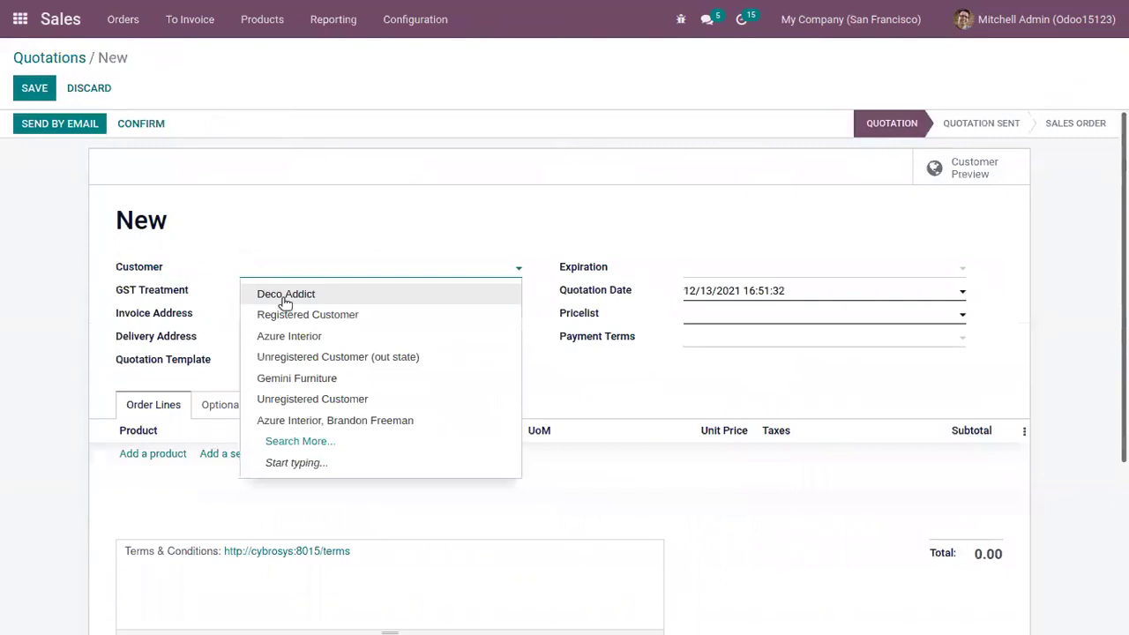
{"action": "left_click", "coordinate": [298, 343]}
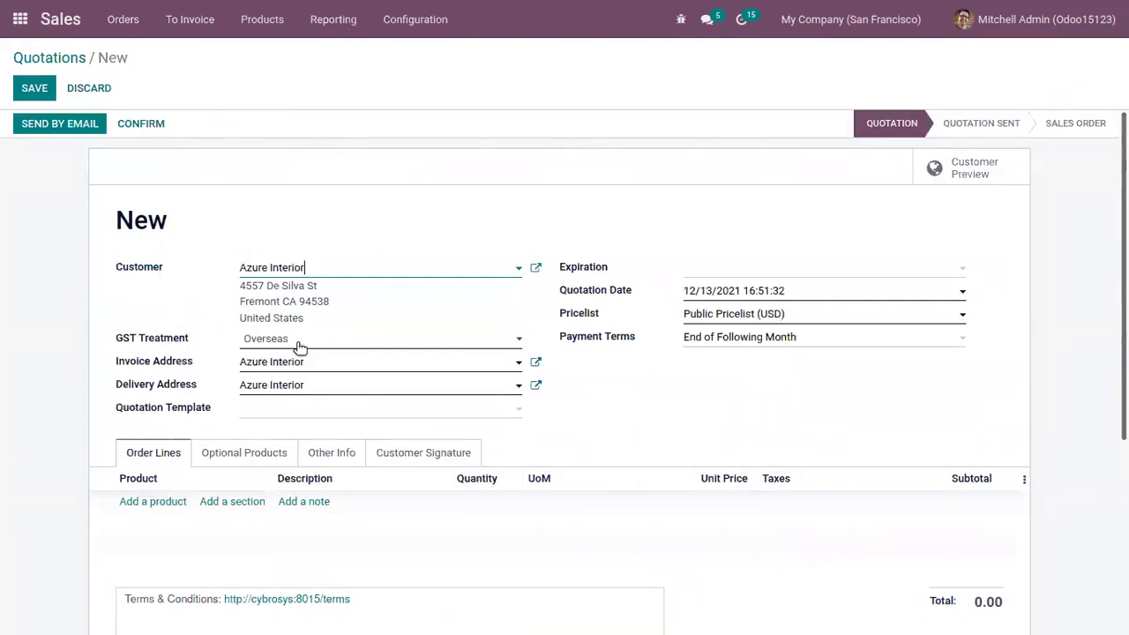
{"action": "left_click", "coordinate": [342, 453]}
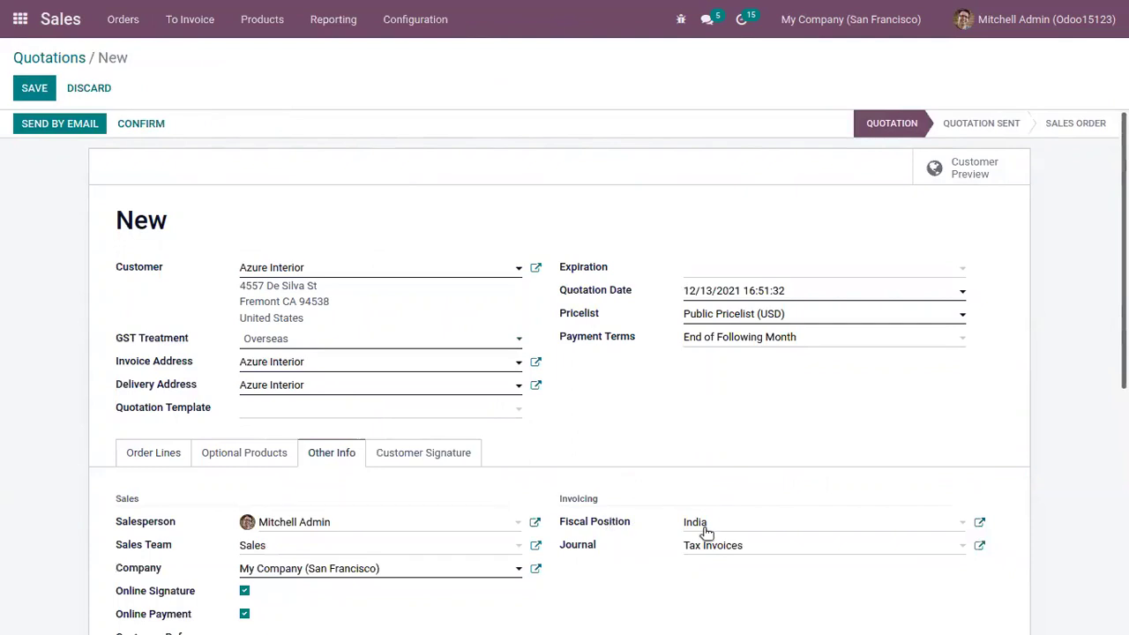
{"action": "left_click", "coordinate": [171, 453]}
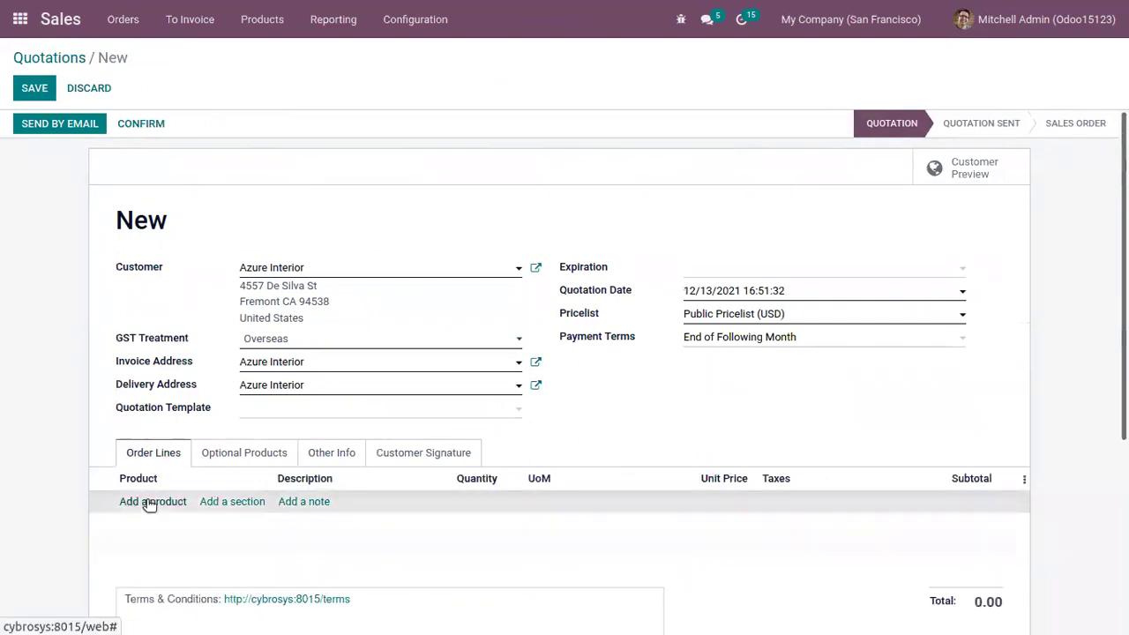
Add an order line for [FURN_8855] Drawer to the Azure Interior quotation.
{"action": "left_click", "coordinate": [150, 503]}
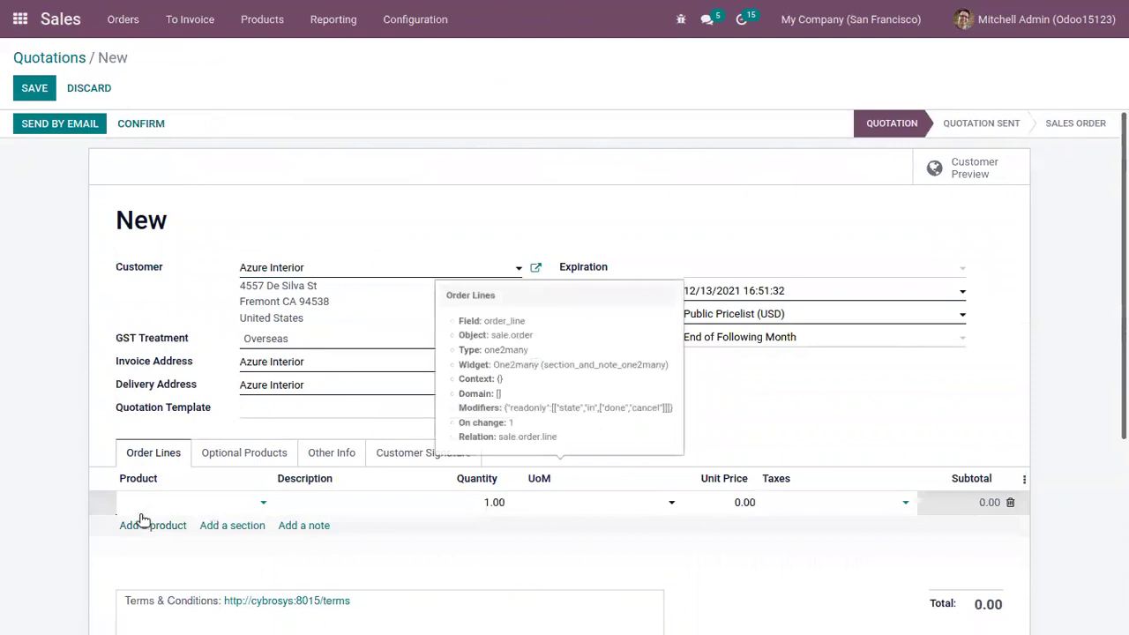
{"action": "type", "text": "dr"}
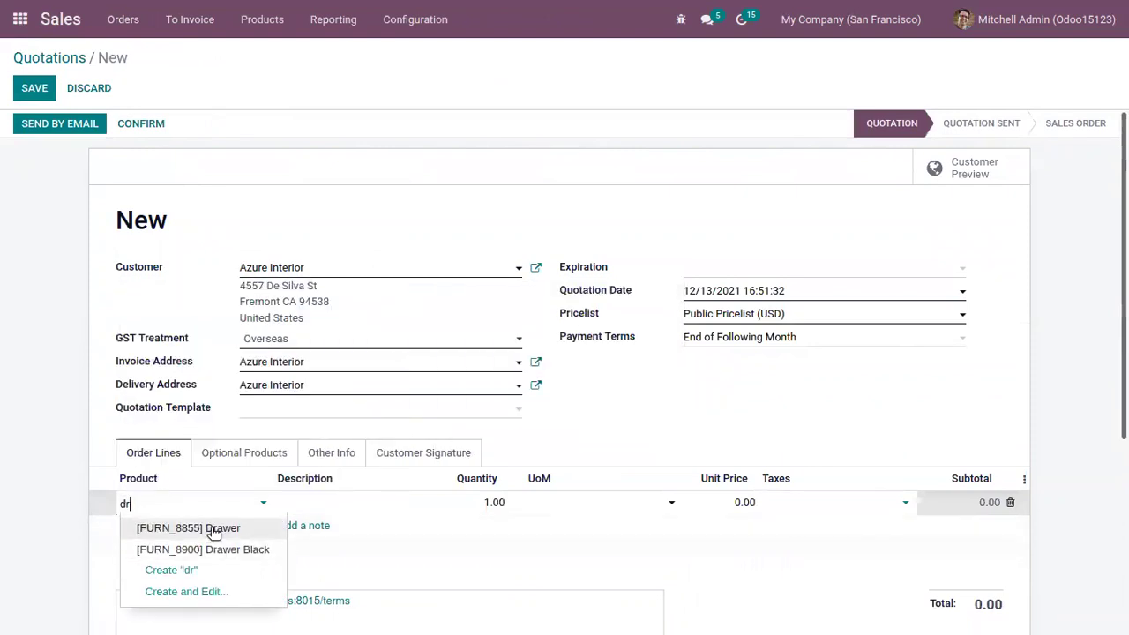
{"action": "left_click", "coordinate": [213, 529]}
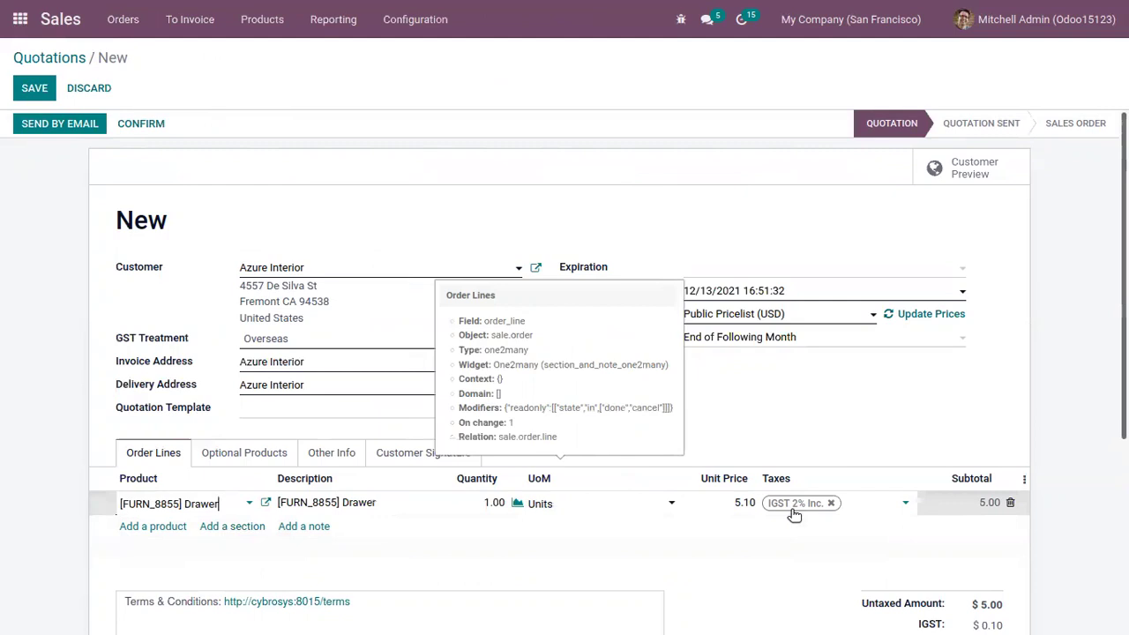
Set the Drawer line's unit price to 200 and return to the quotations list, keeping the new quotation.
{"action": "scroll", "coordinate": [744, 358], "scroll_direction": "down", "scroll_amount": 3}
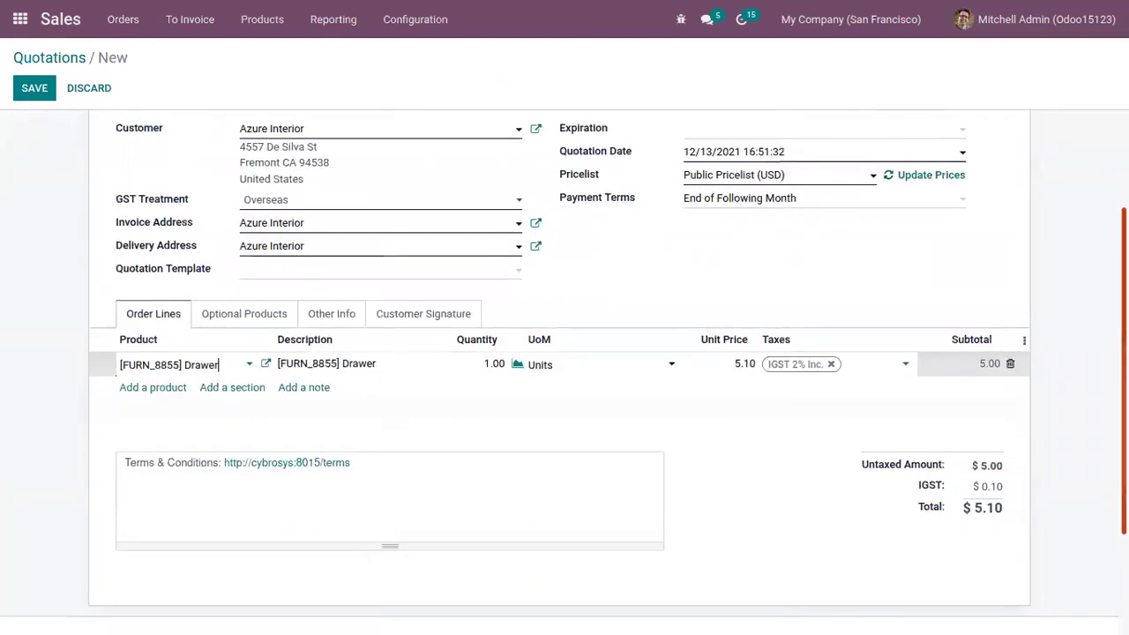
{"action": "left_click", "coordinate": [744, 359]}
{"action": "type", "text": "200"}
{"action": "left_click", "coordinate": [864, 383]}
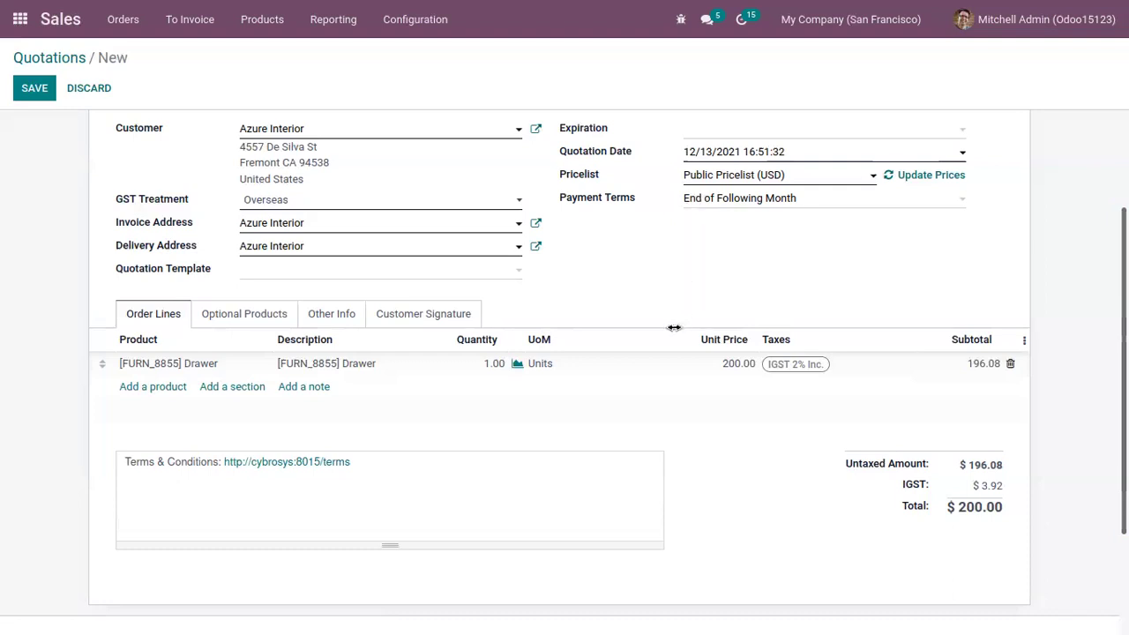
{"action": "mouse_move", "coordinate": [675, 338]}
{"action": "left_click", "coordinate": [55, 56]}
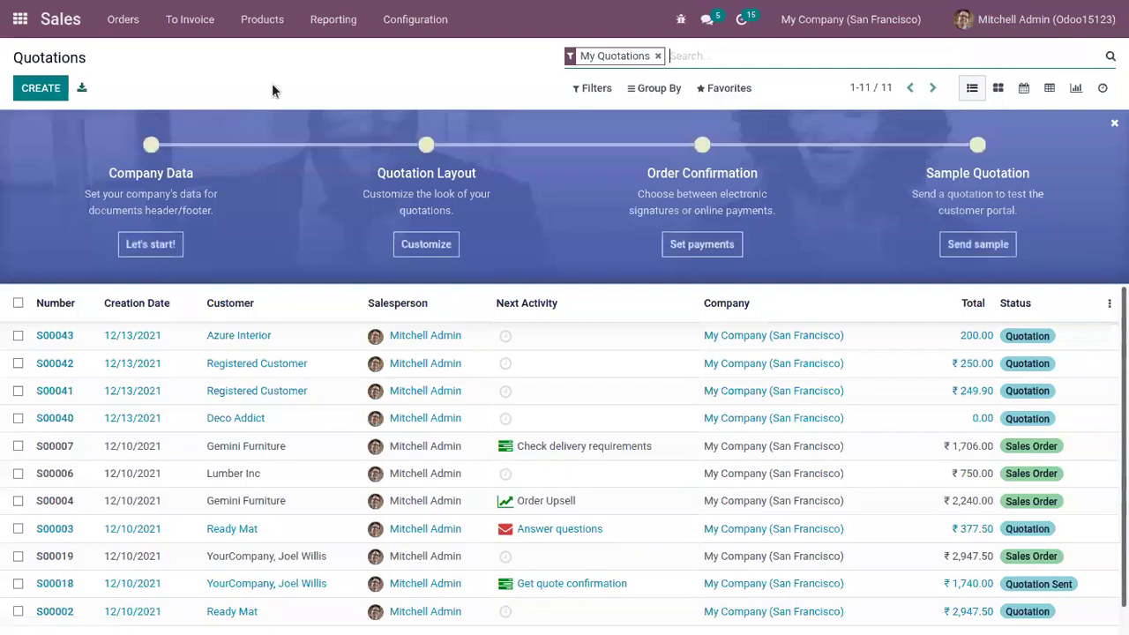